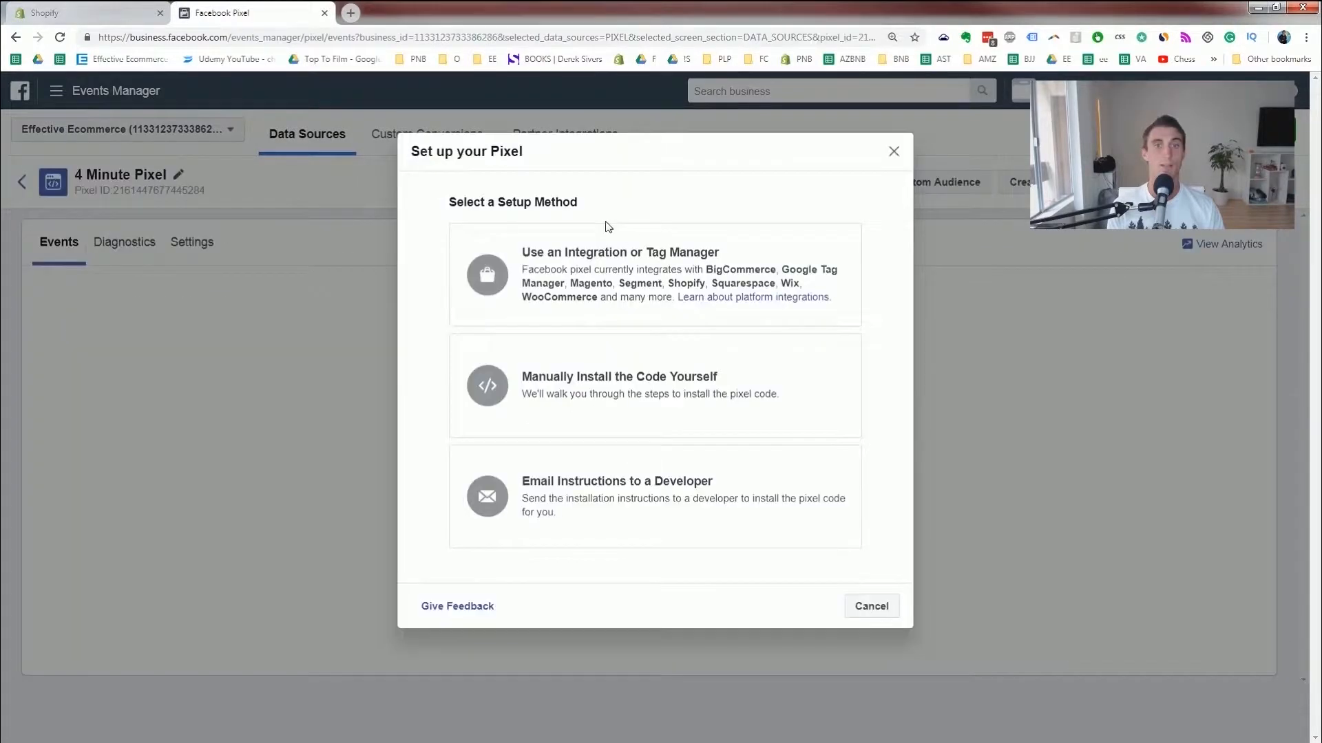
# - Choose Shopify as the pixel's integration partner, continue to the pixel ID instructions, and select the pixel ID
pyautogui.click(620, 265)
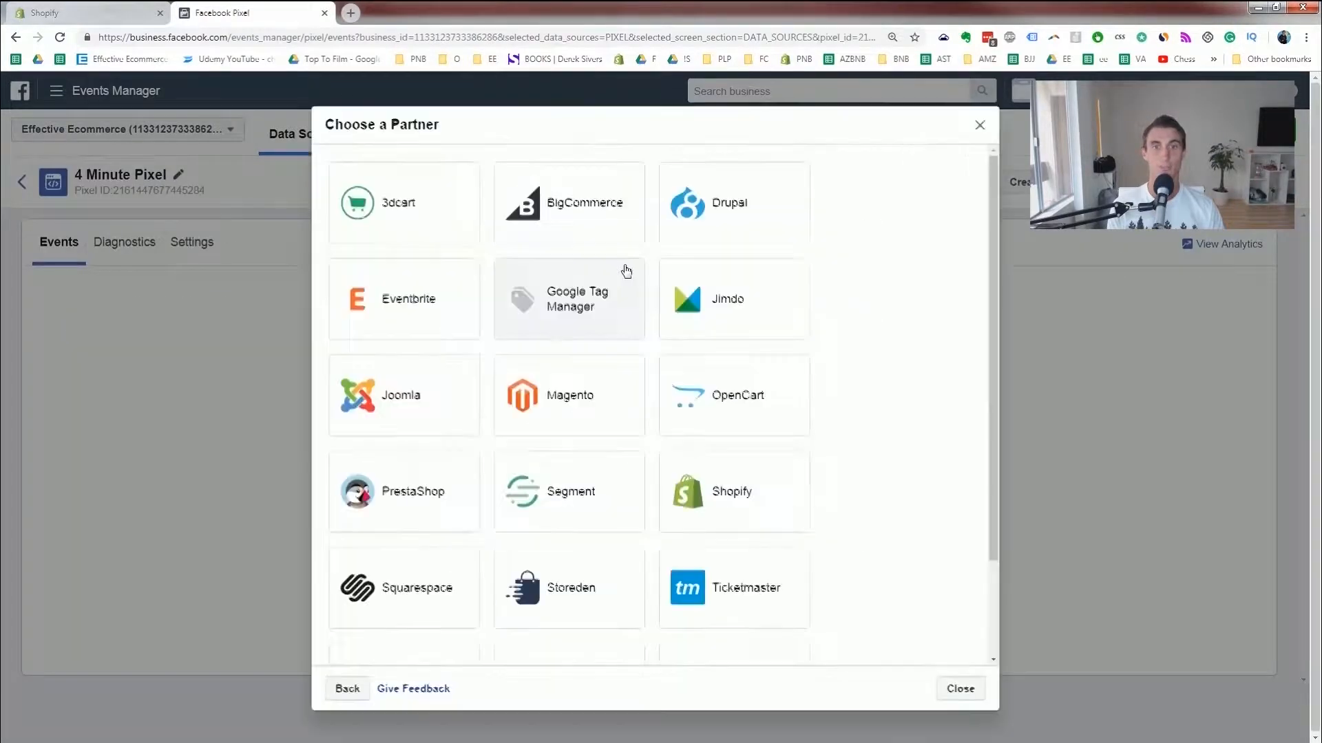
pyautogui.click(761, 507)
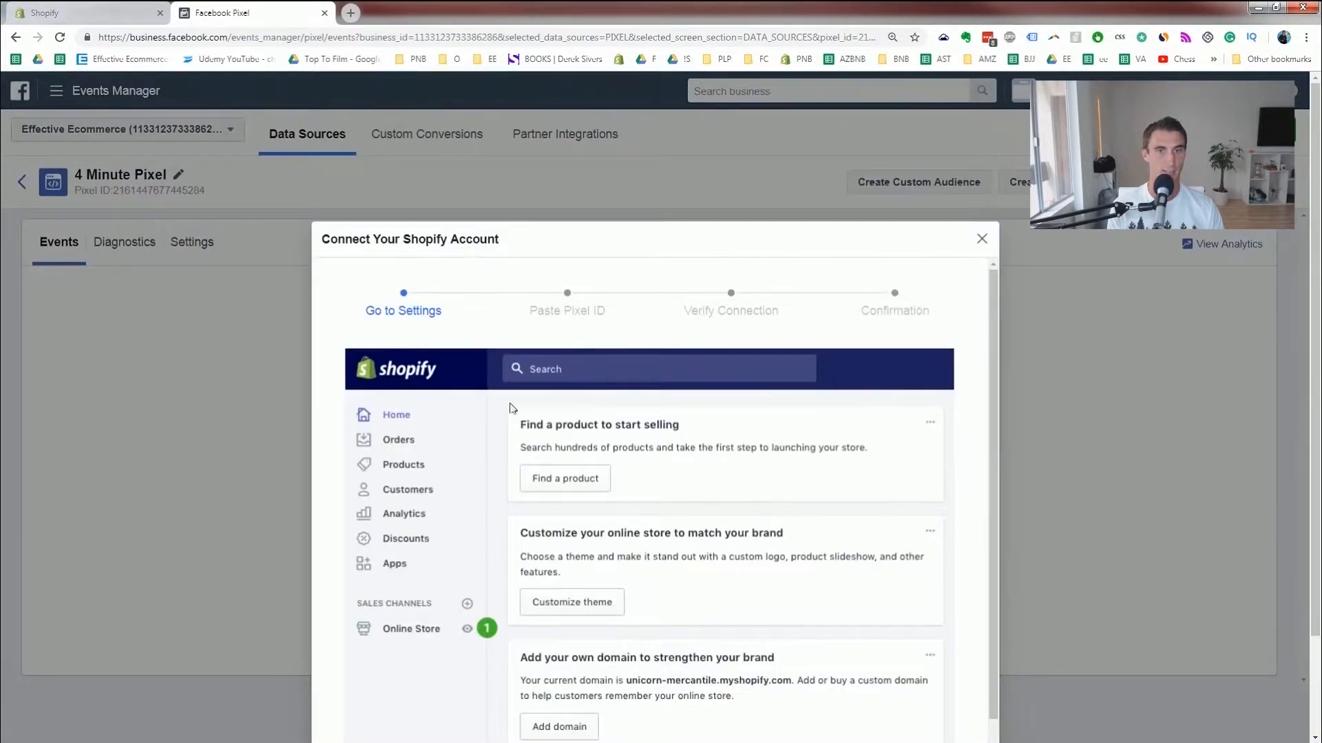
pyautogui.scroll(-2, 492, 361)
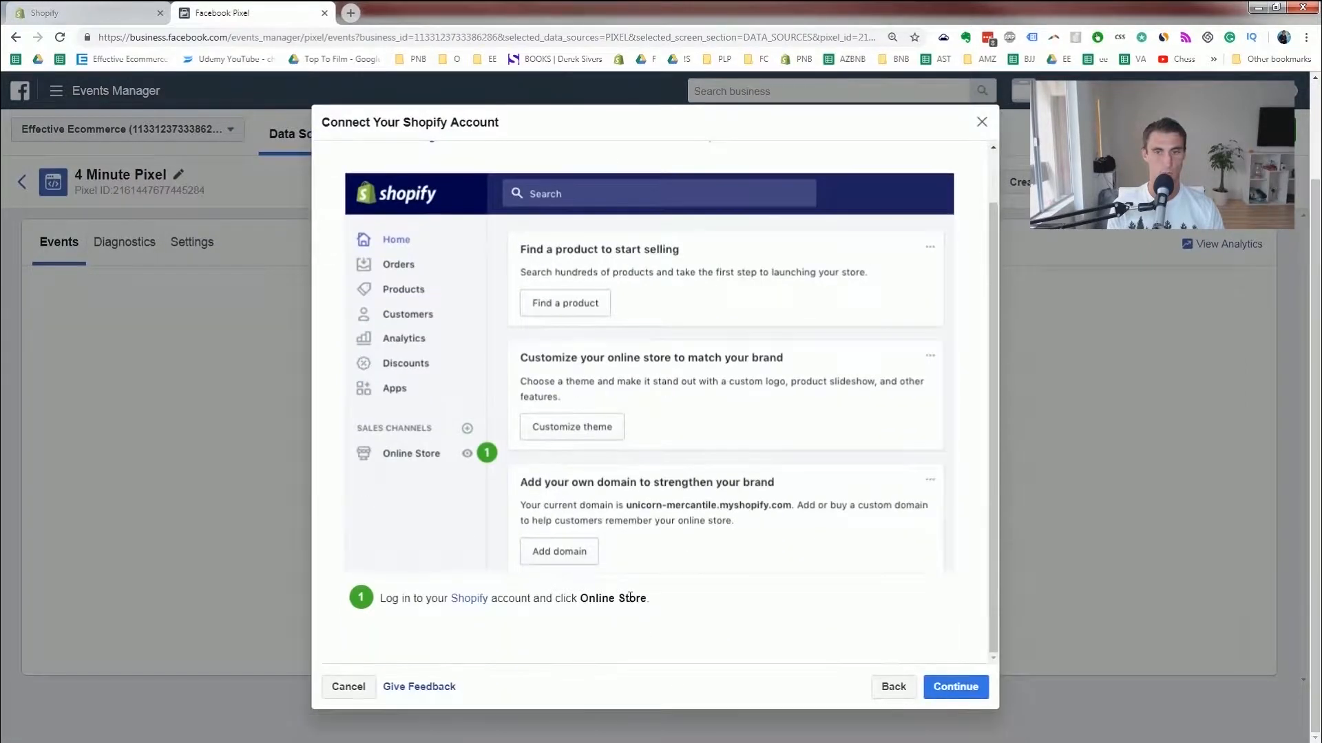
pyautogui.click(960, 693)
pyautogui.scroll(-3, 843, 639)
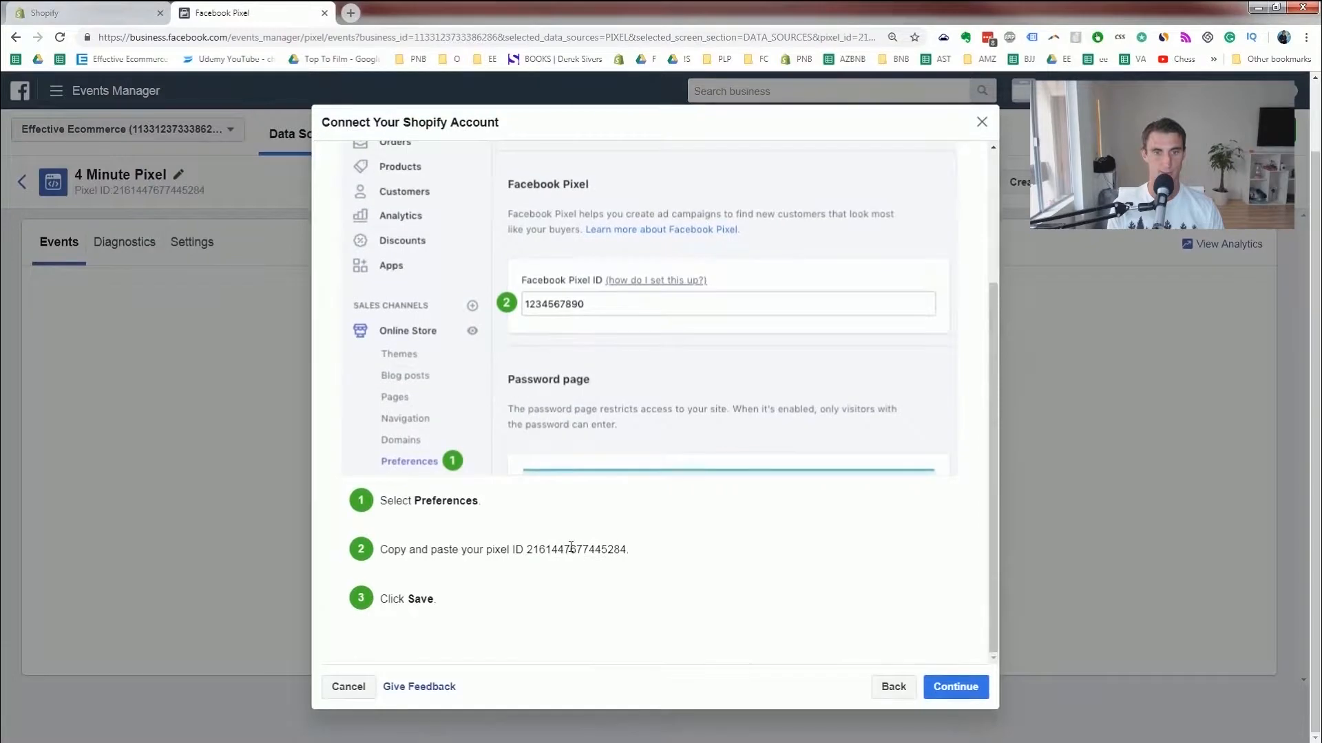
pyautogui.doubleClick(572, 548)
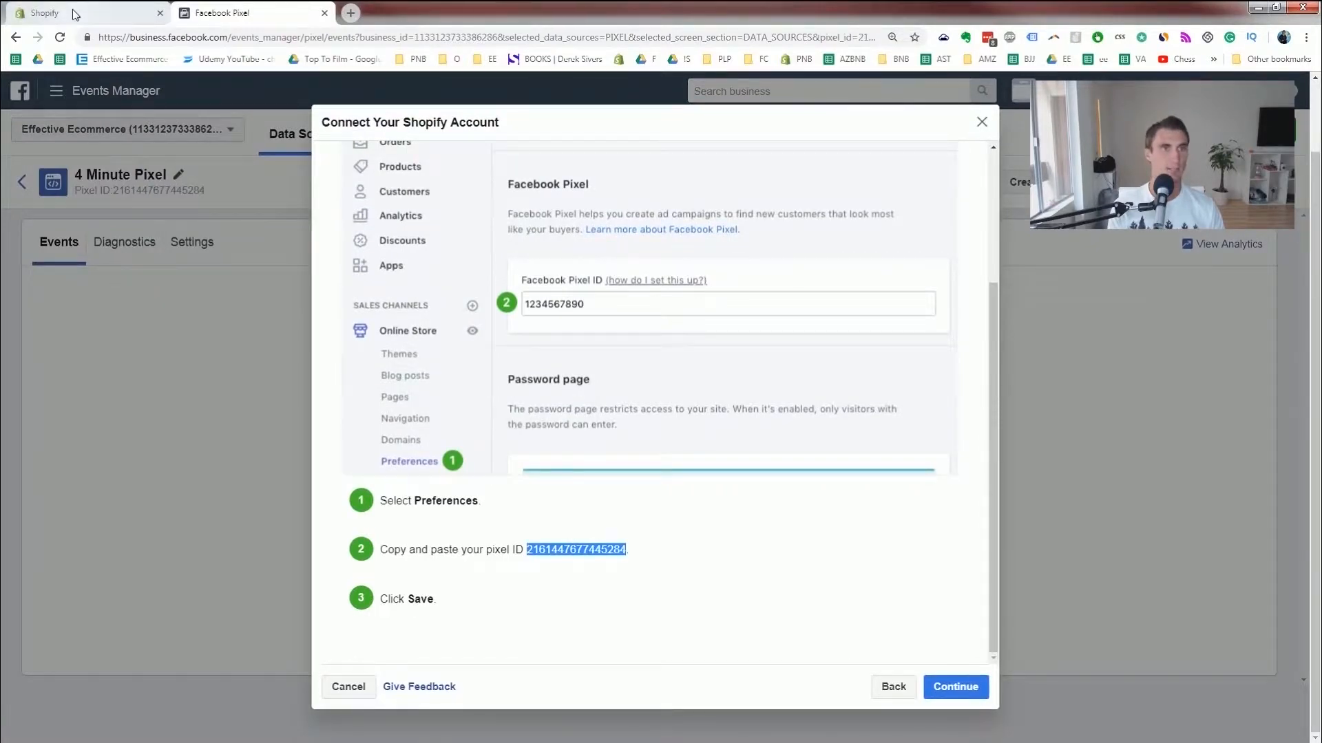
# - Switch to the Shopify admin and view the Facebook Pixel setting in the online store's preferences
pyautogui.click(70, 11)
pyautogui.click(100, 344)
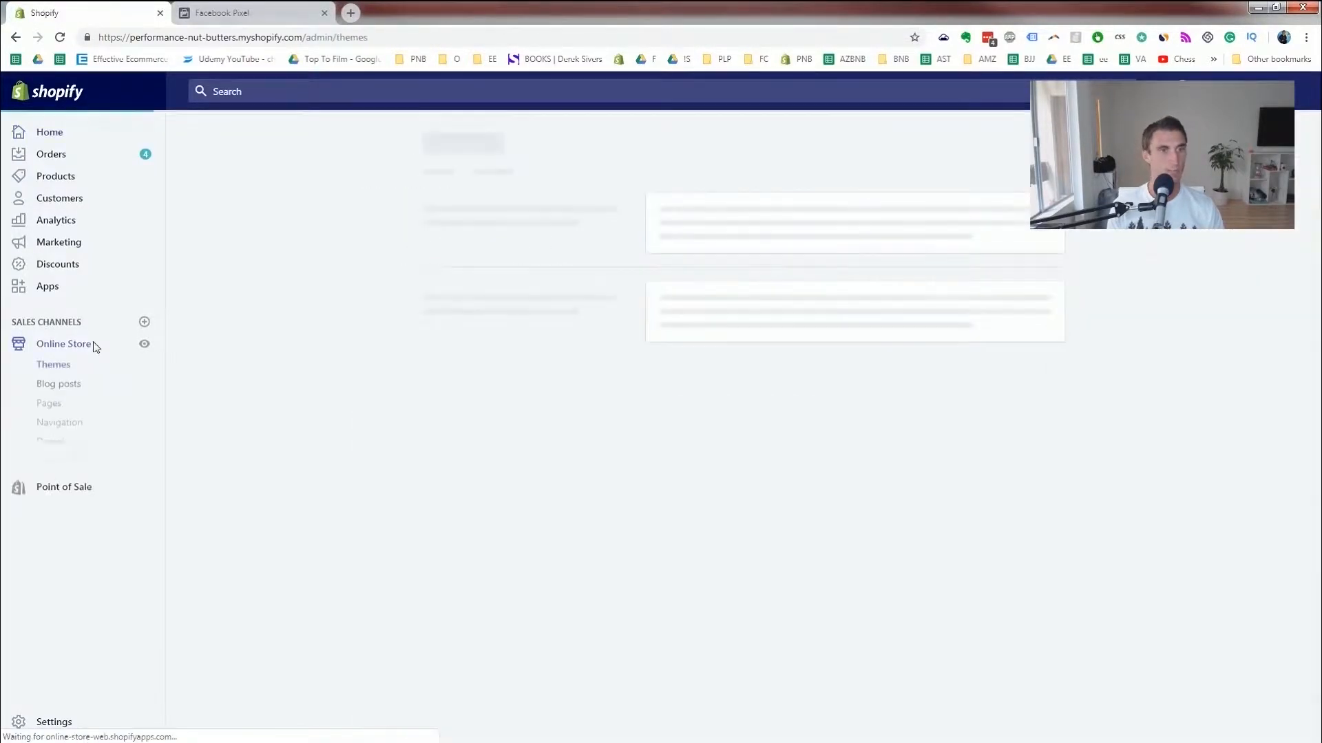
pyautogui.click(71, 462)
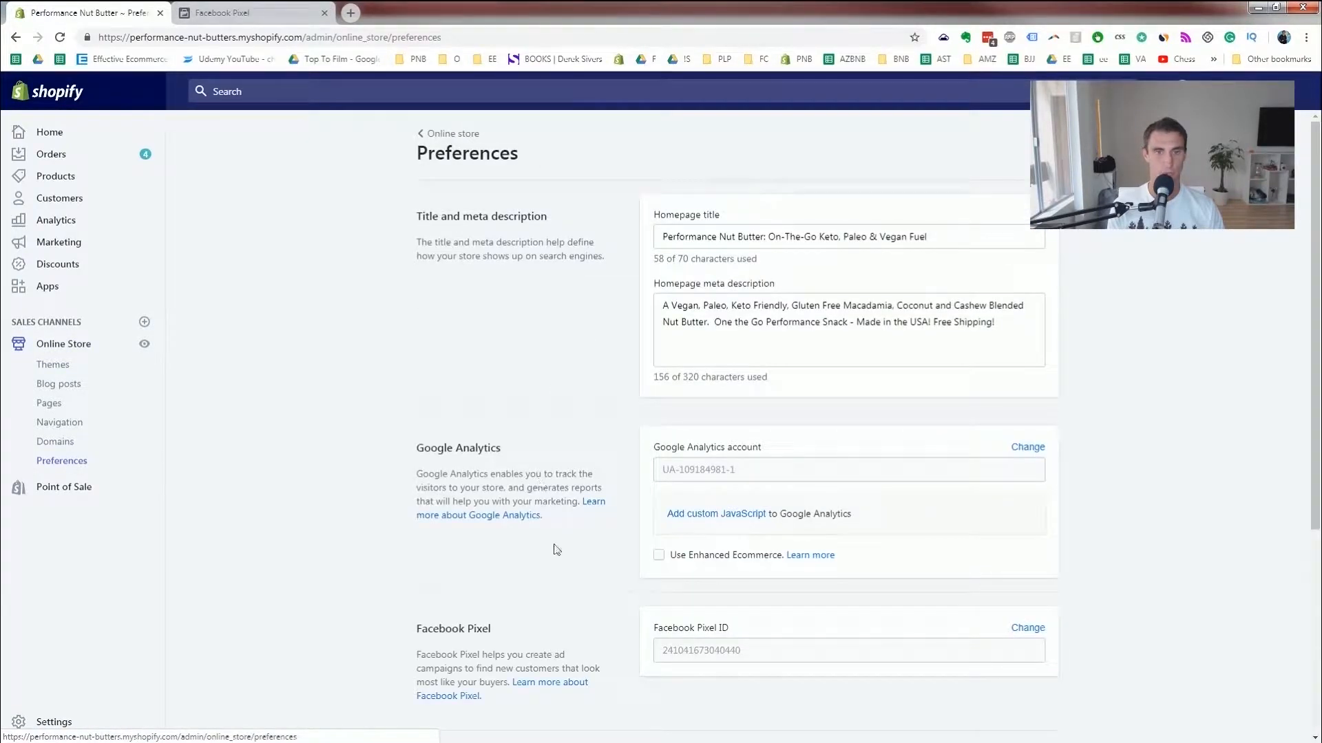
pyautogui.scroll(-3, 696, 561)
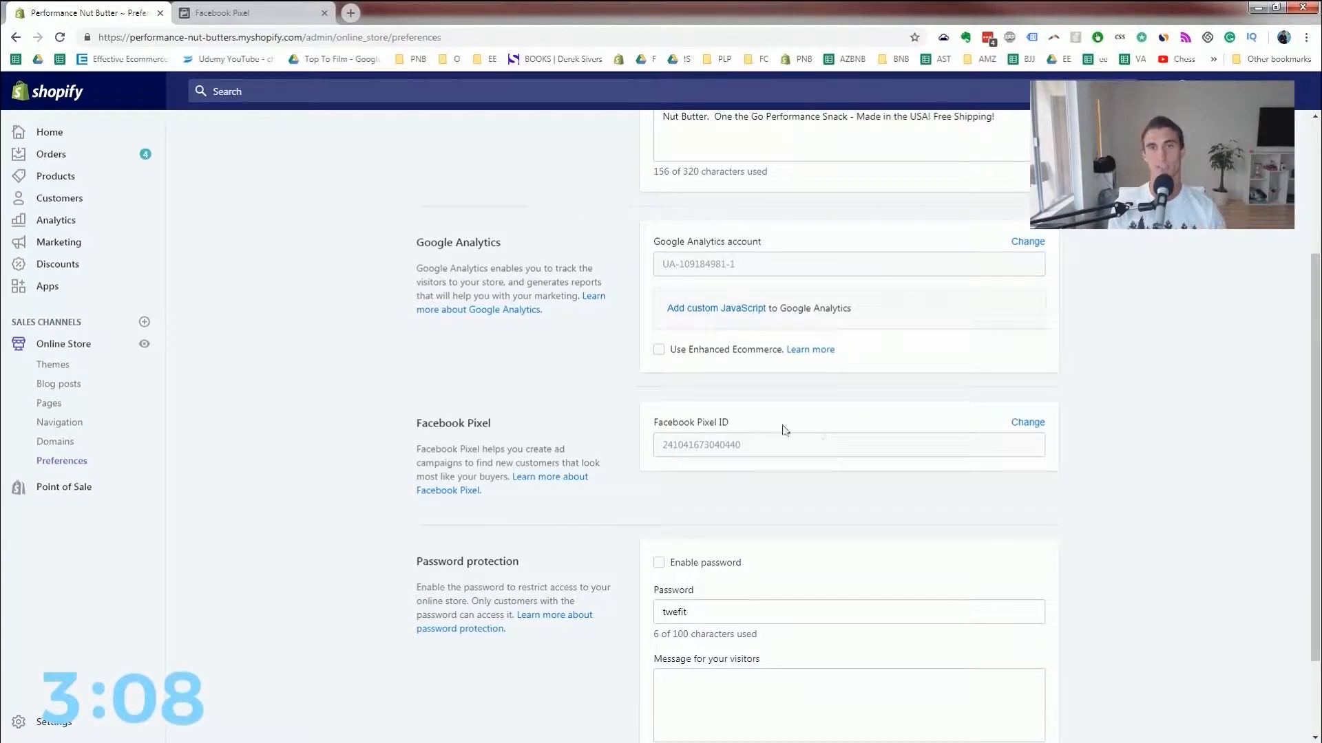
# - Return to Facebook Events Manager, close the Shopify connection guide, and switch to the Performance Nut Butter ad account
pyautogui.click(290, 26)
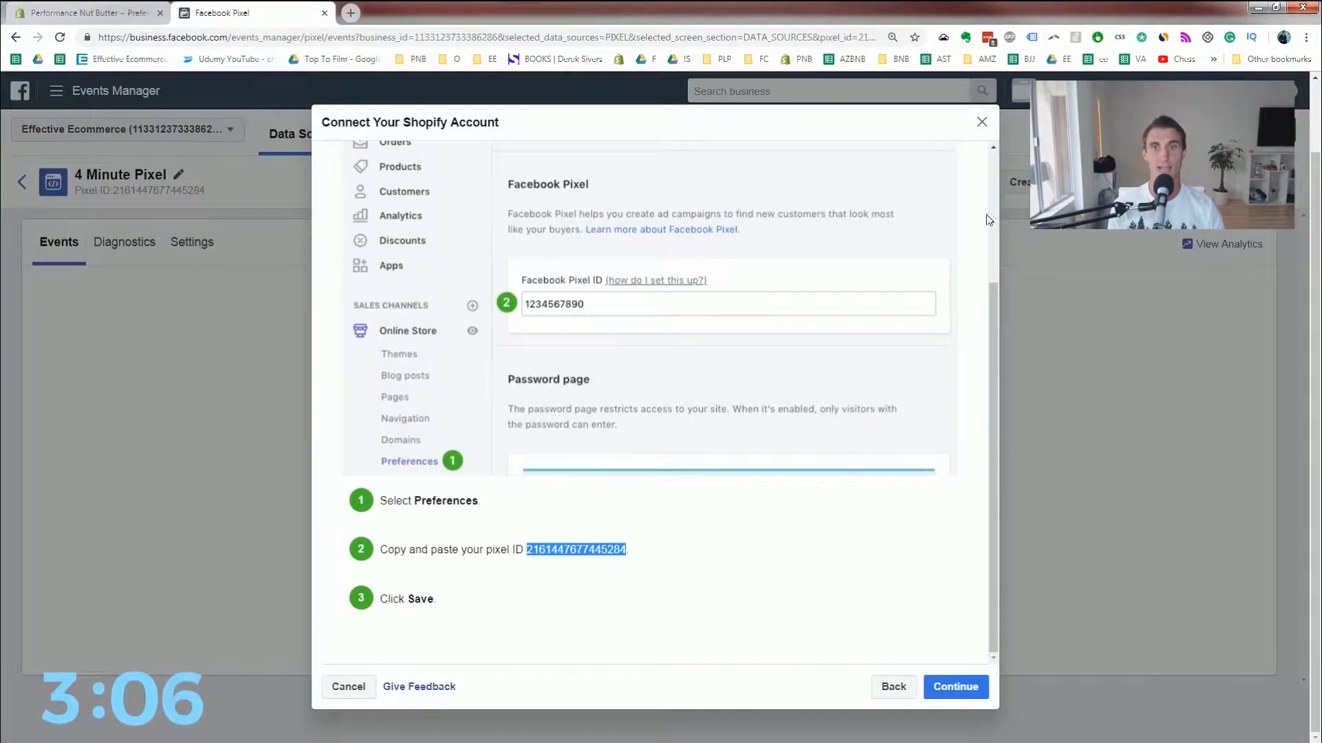
pyautogui.click(982, 123)
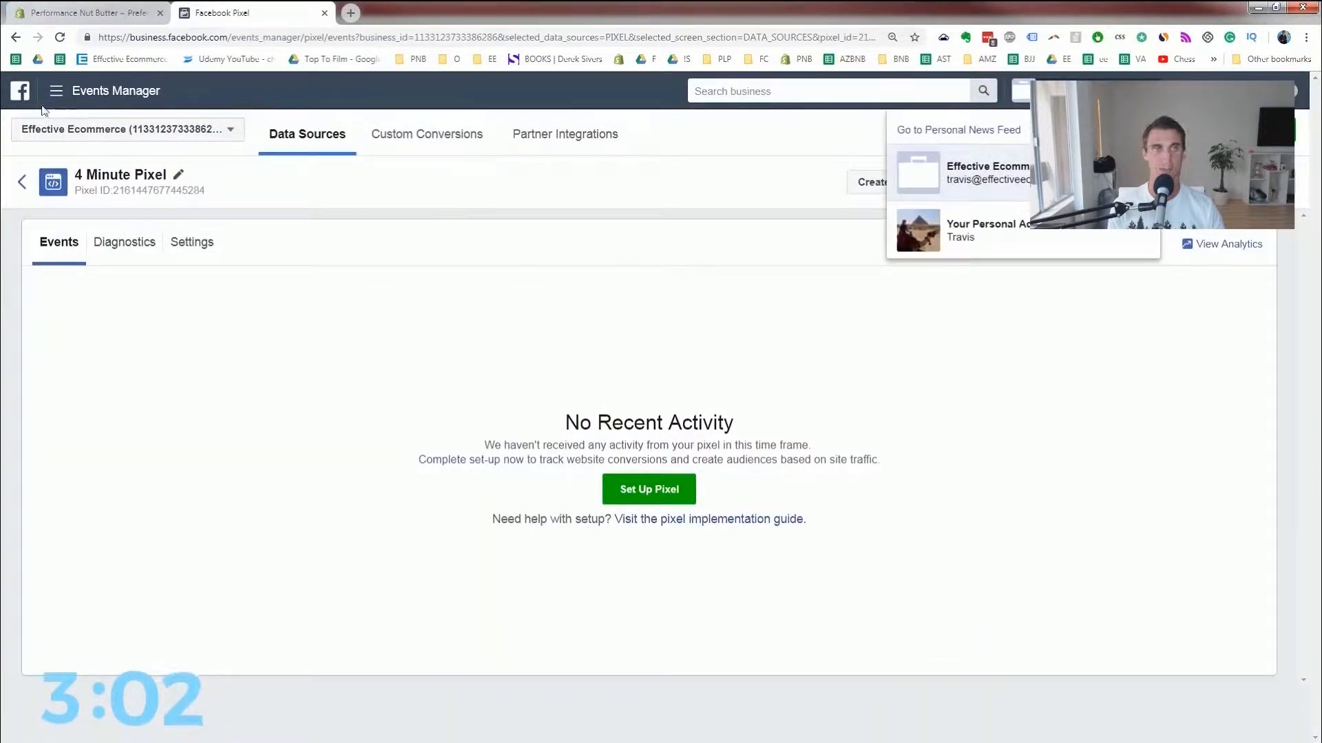
pyautogui.click(84, 131)
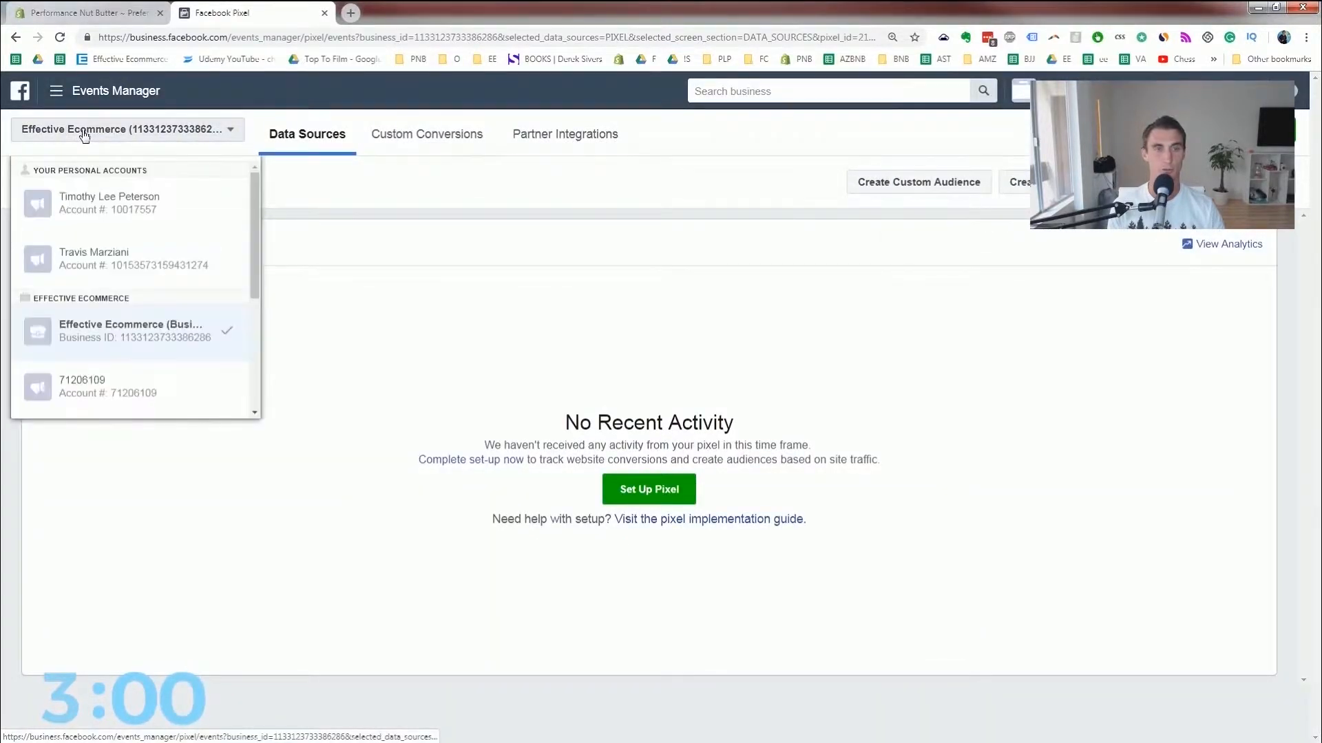
pyautogui.scroll(-3, 136, 306)
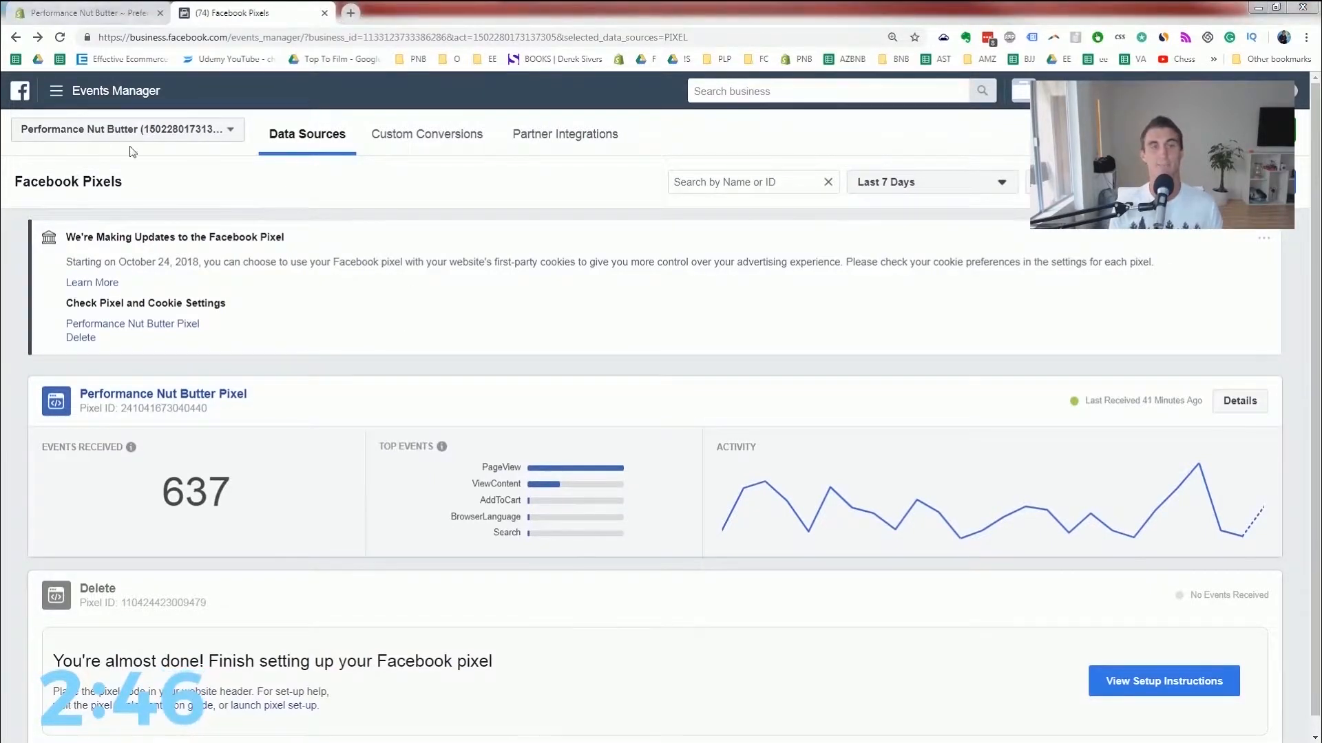
# - Open the account's Audiences in the Asset Library and inspect the details of the Pixel Retargeting Audience
pyautogui.click(59, 93)
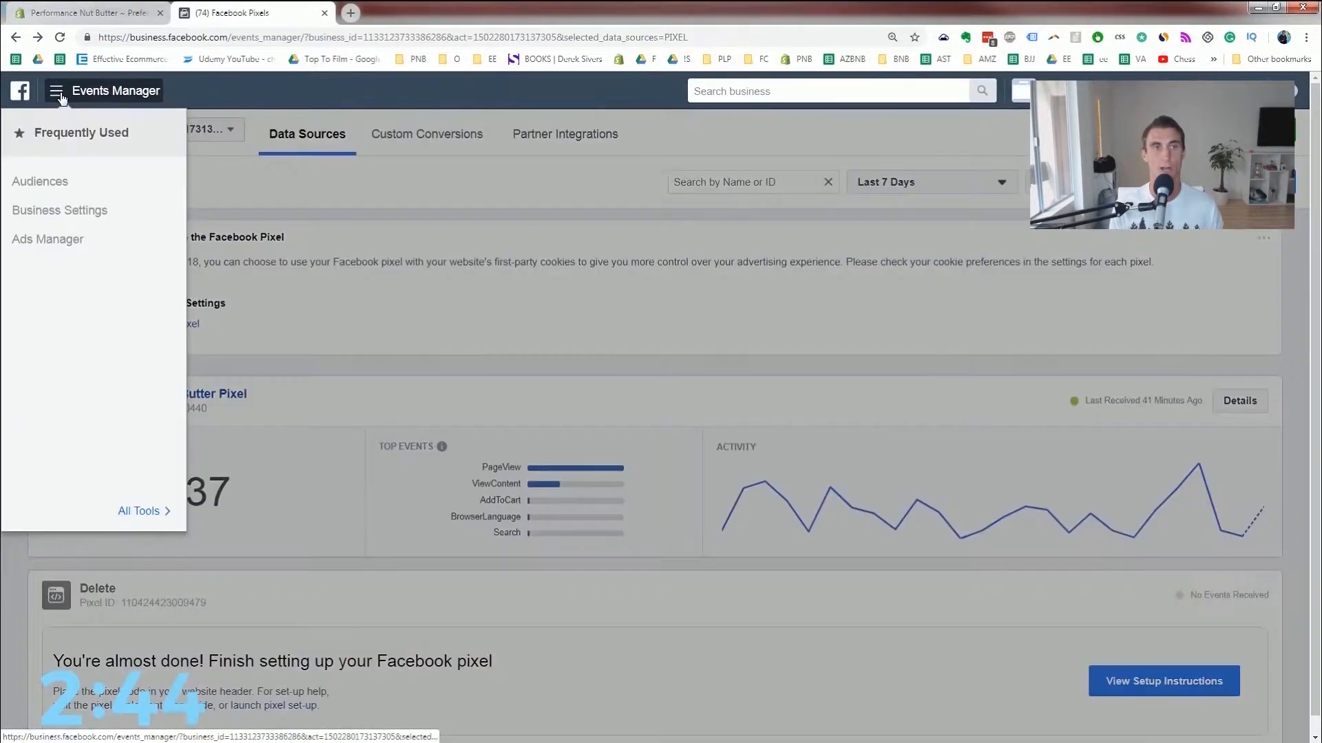
pyautogui.click(154, 514)
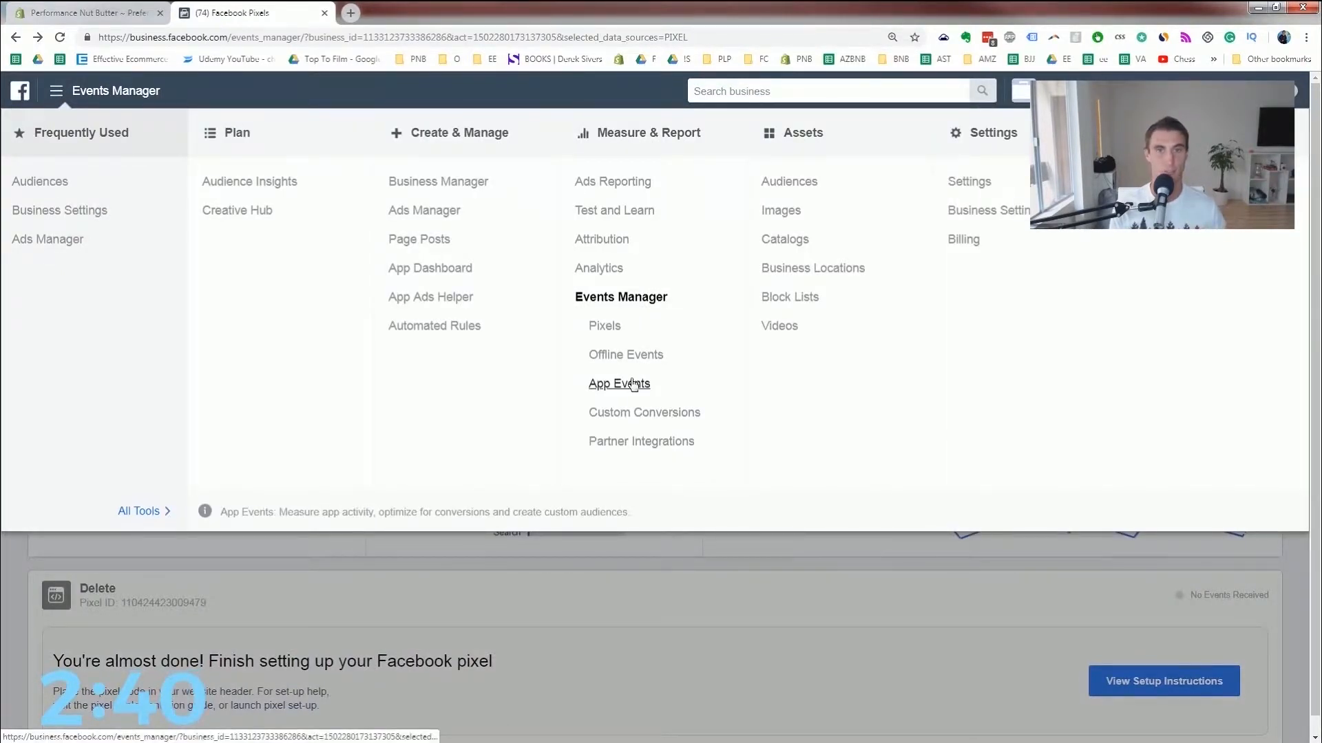
pyautogui.click(797, 183)
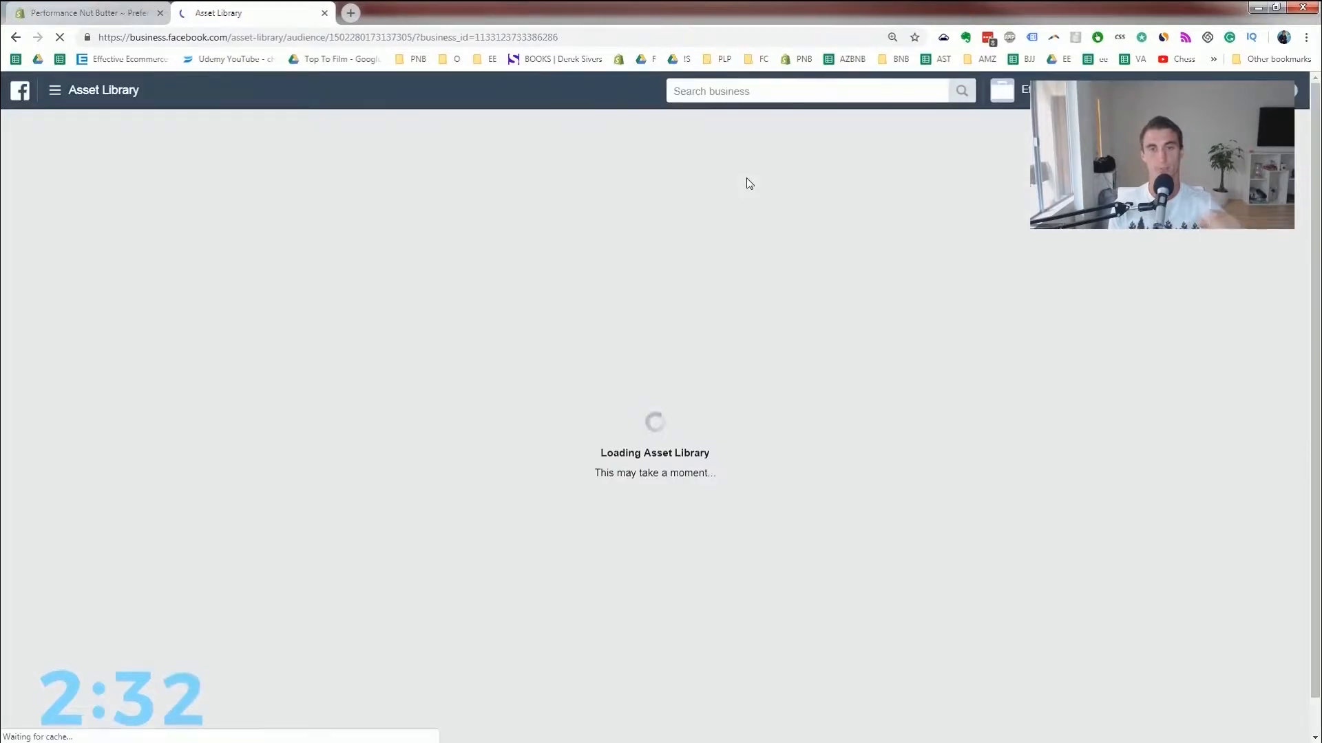
pyautogui.scroll(-1, 358, 510)
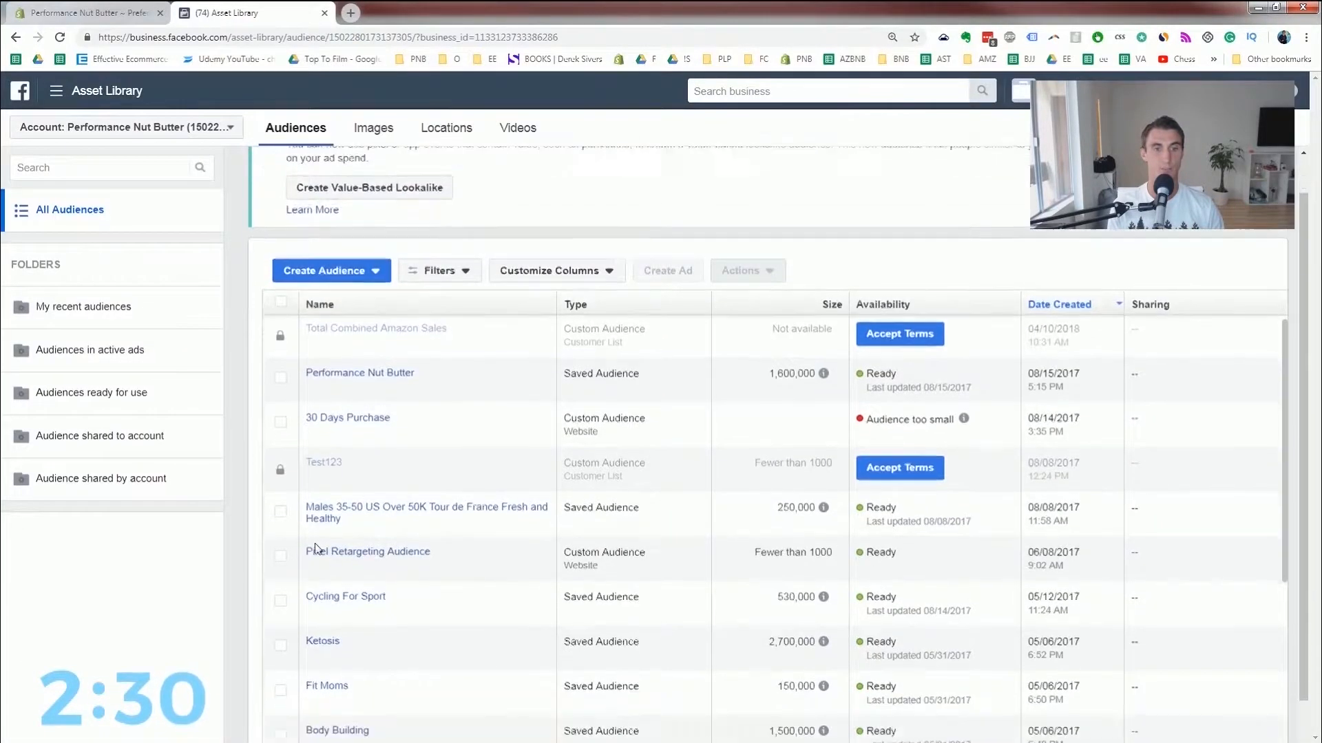
pyautogui.moveTo(417, 530)
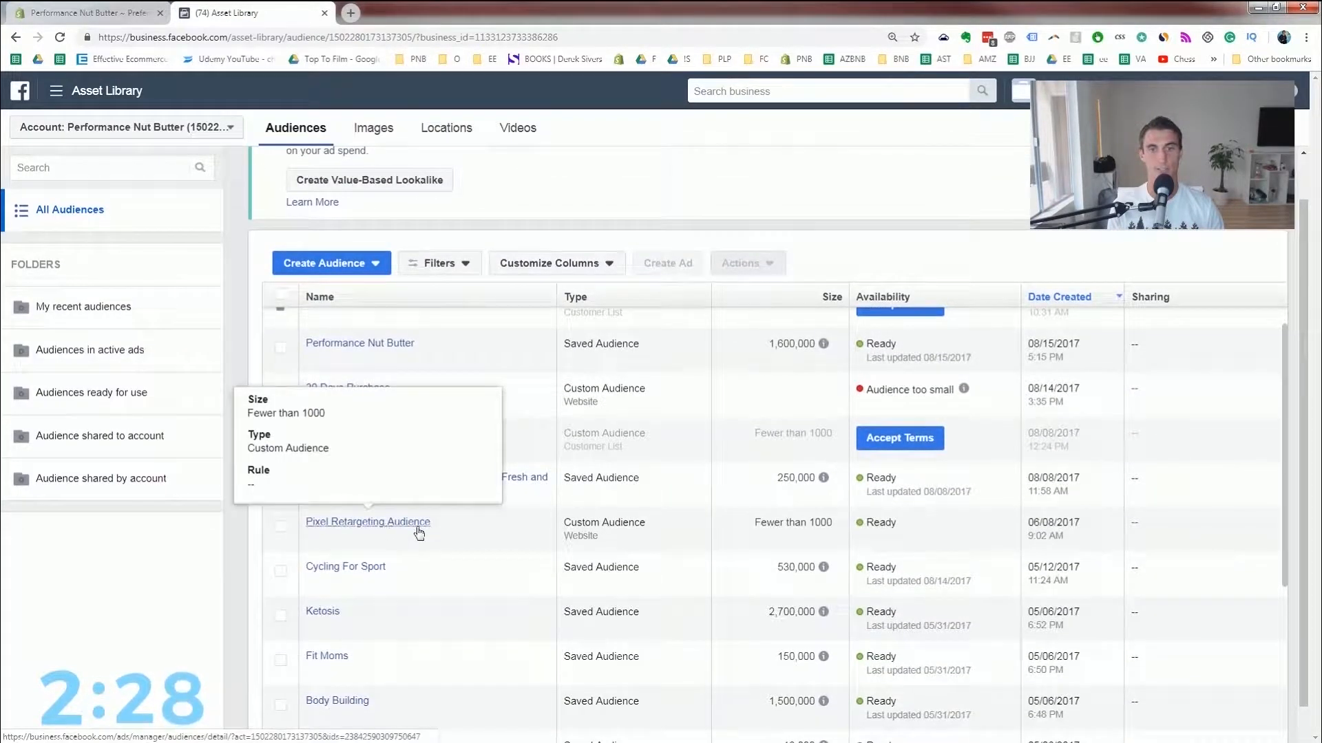
# - Draft a website traffic custom audience of all website visitors using the Performance Nut Butter Pixel, and discard it
pyautogui.scroll(1, 373, 294)
pyautogui.click(331, 315)
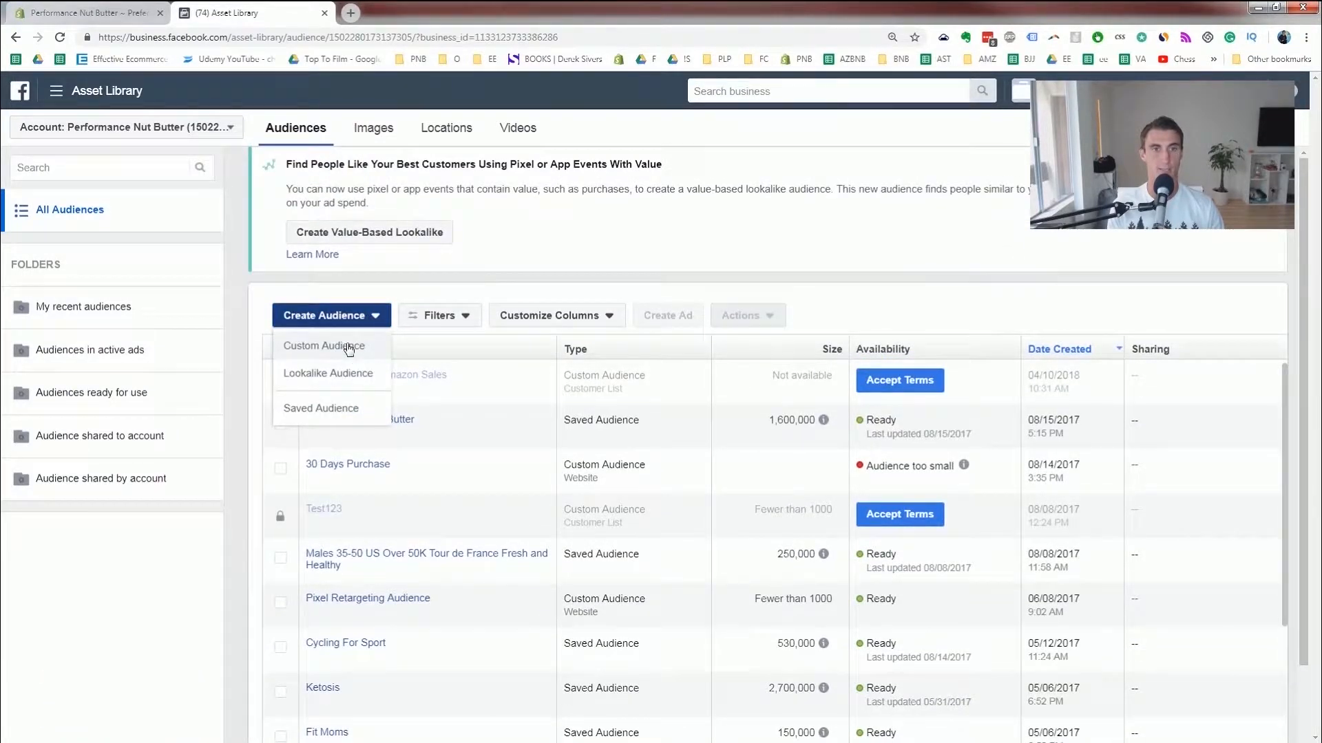
pyautogui.click(349, 350)
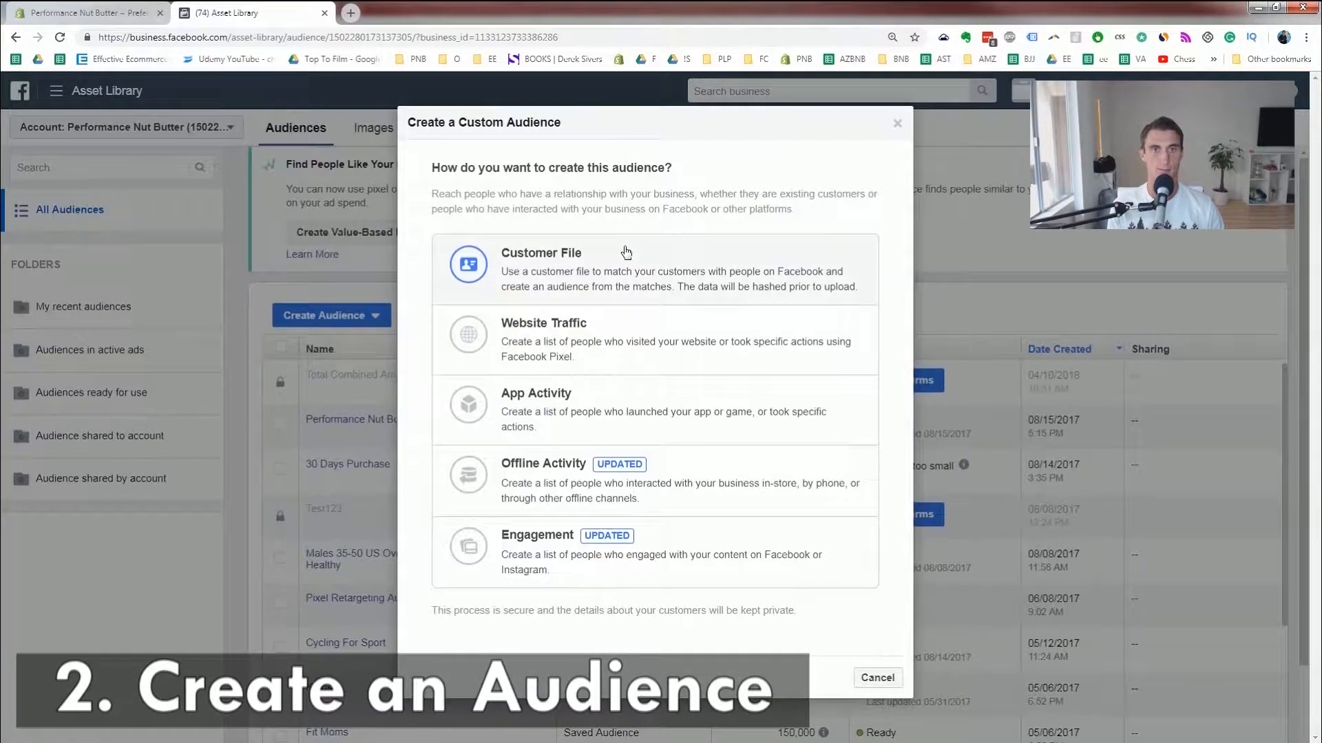
pyautogui.click(604, 342)
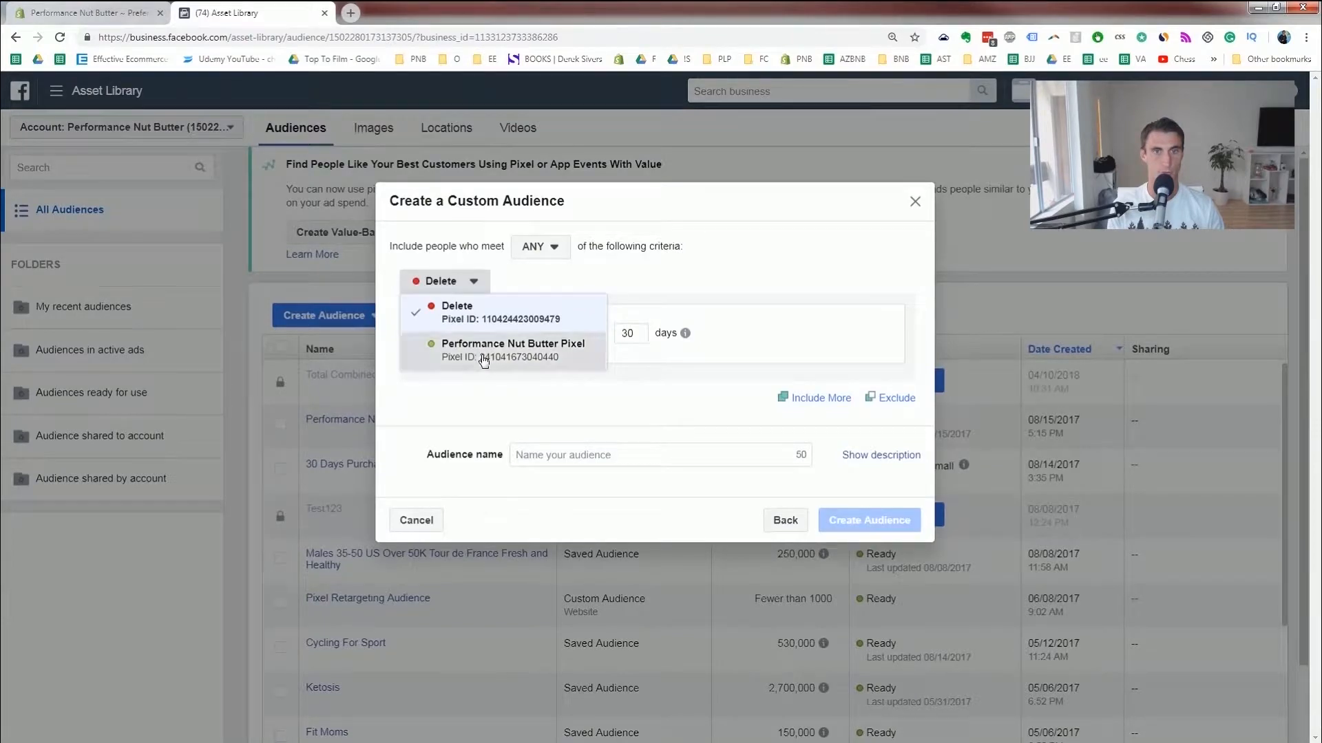
pyautogui.click(484, 357)
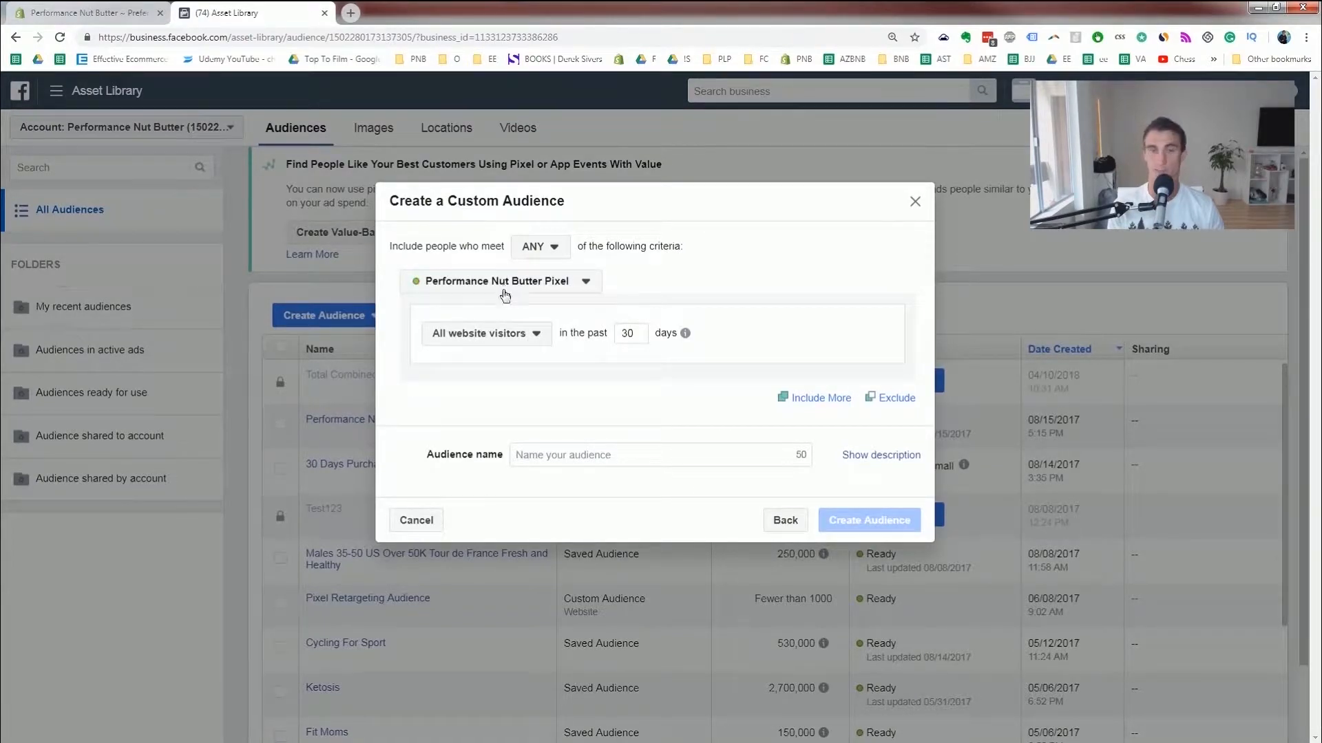
pyautogui.click(504, 340)
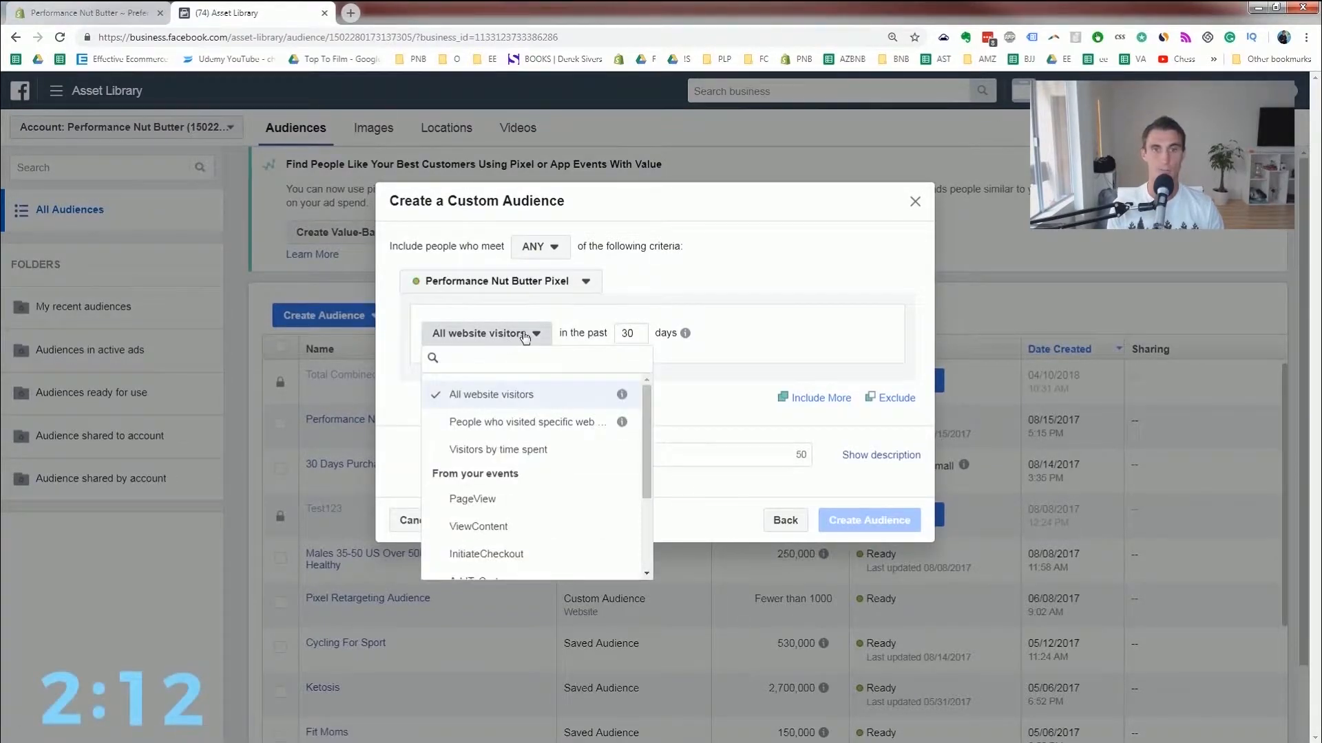
pyautogui.click(641, 331)
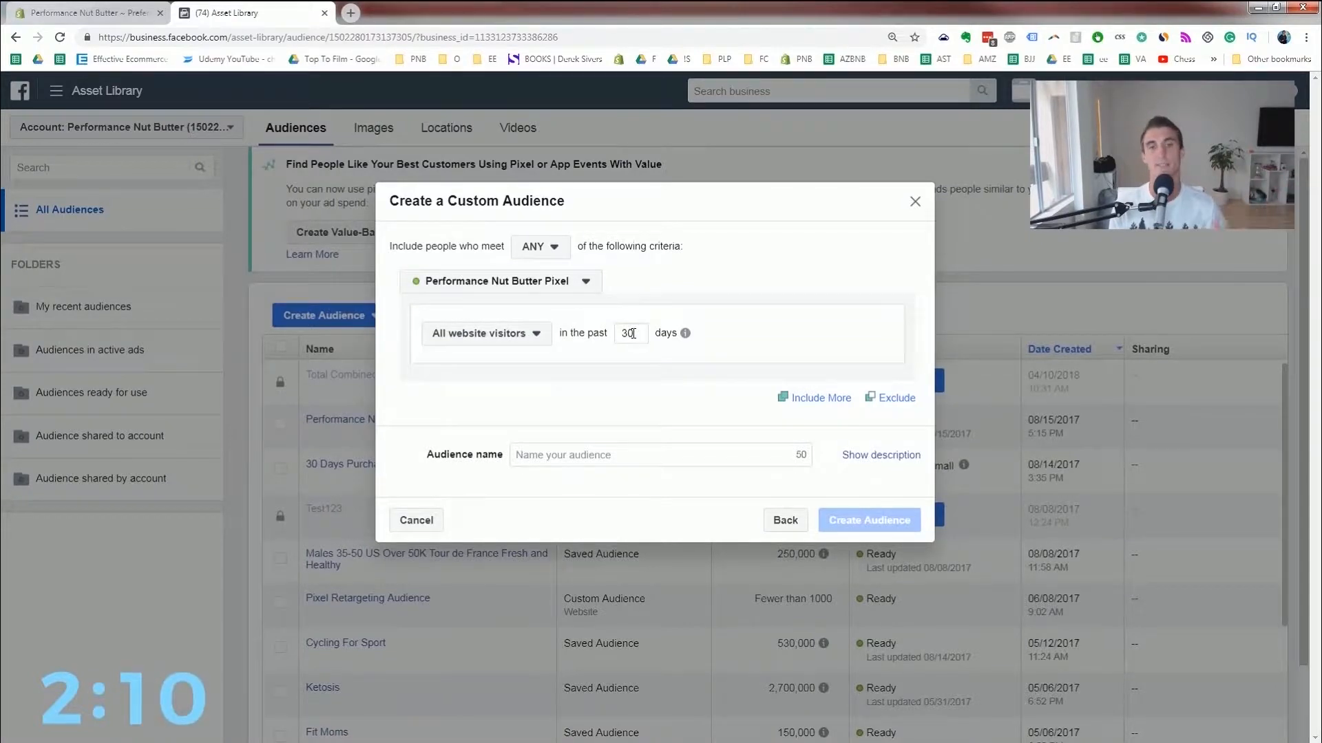
pyautogui.click(602, 454)
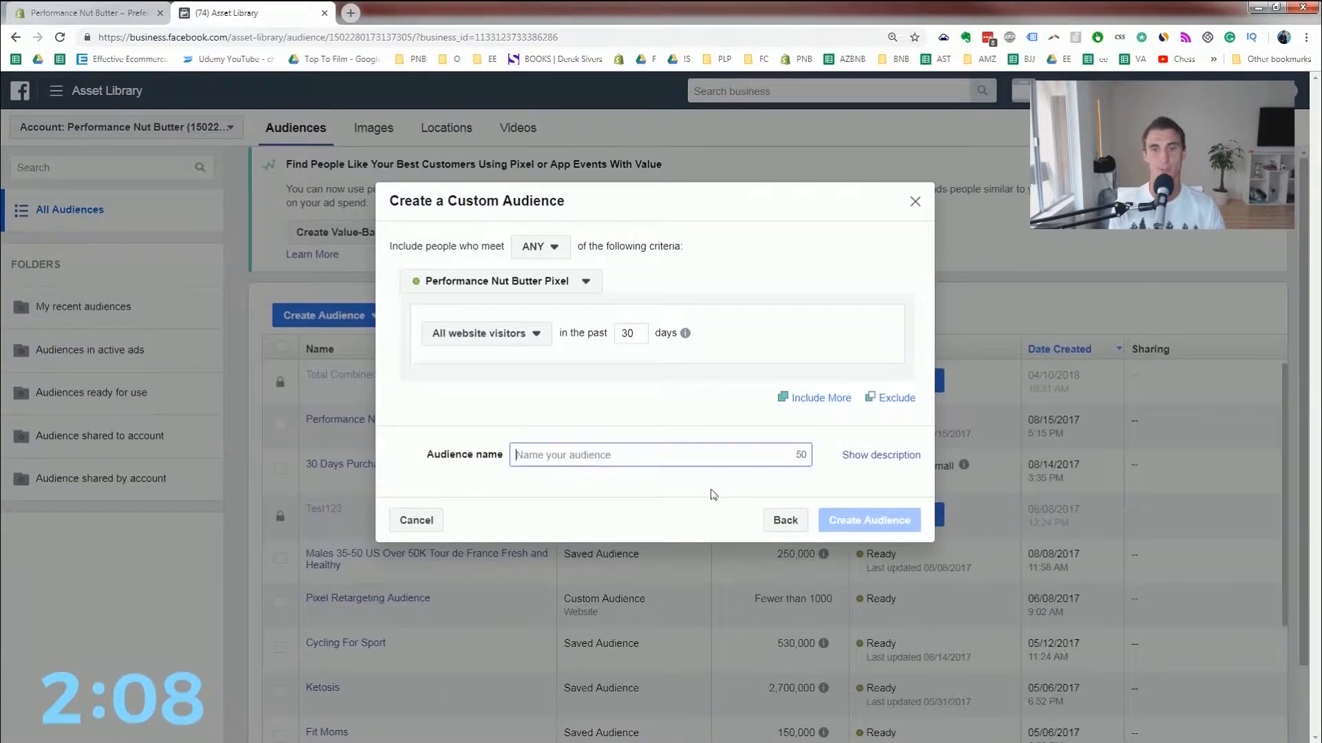
pyautogui.click(916, 206)
# - Start another custom audience from website traffic with the Performance Nut Butter Pixel as its source
pyautogui.scroll(-4, 413, 550)
pyautogui.scroll(3, 411, 630)
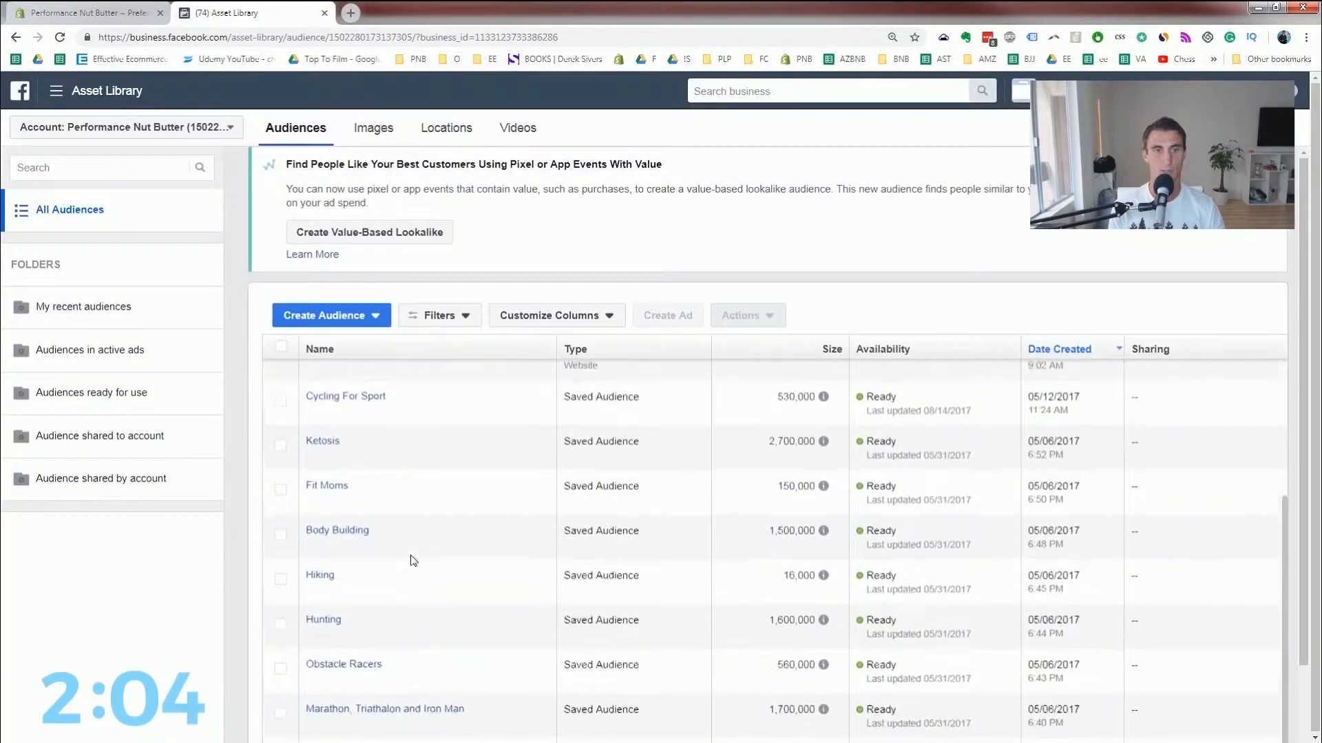
pyautogui.scroll(1, 386, 516)
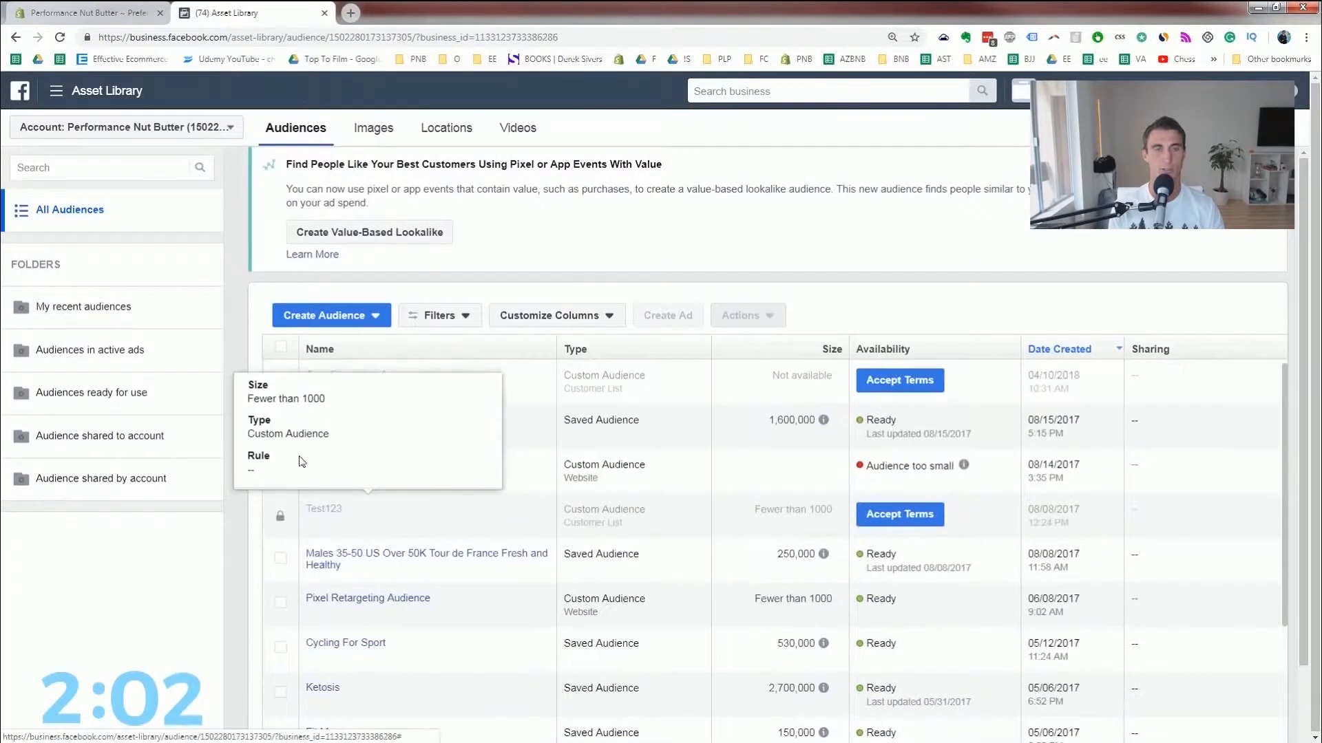
pyautogui.click(375, 316)
pyautogui.click(349, 351)
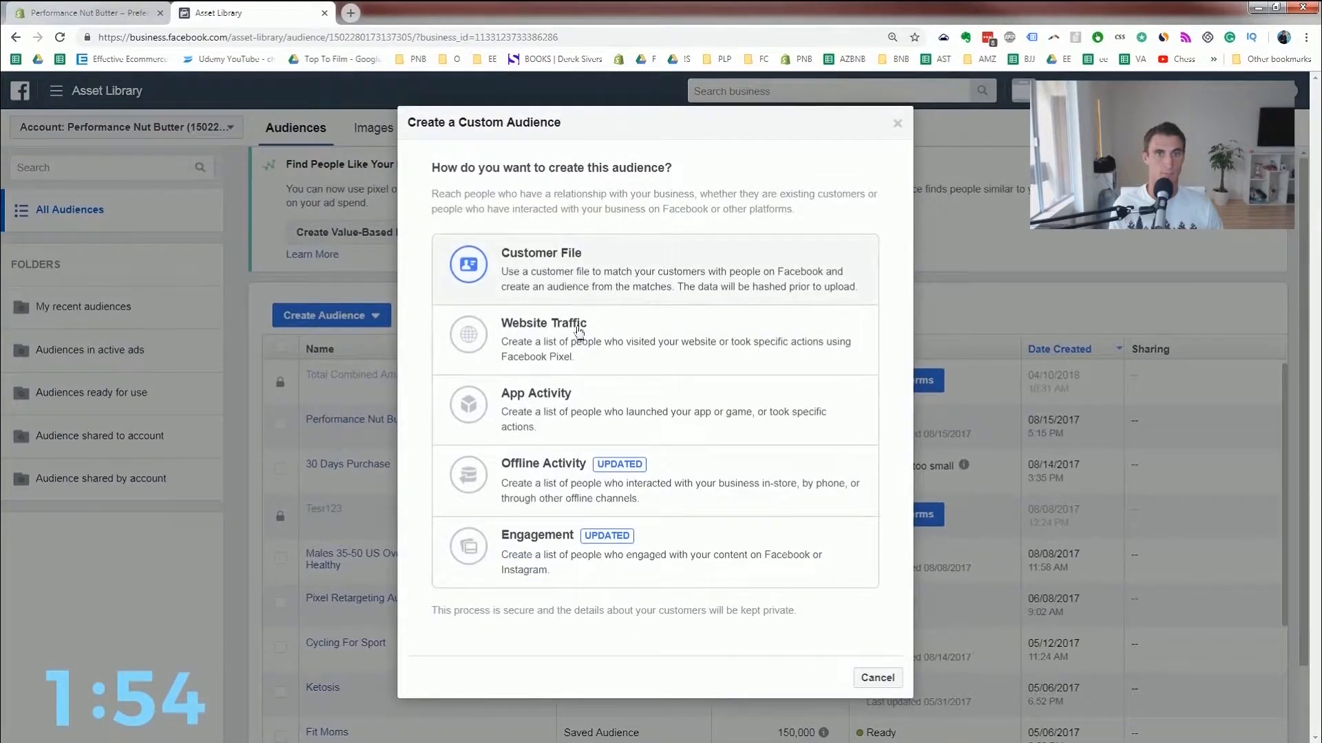
pyautogui.click(593, 346)
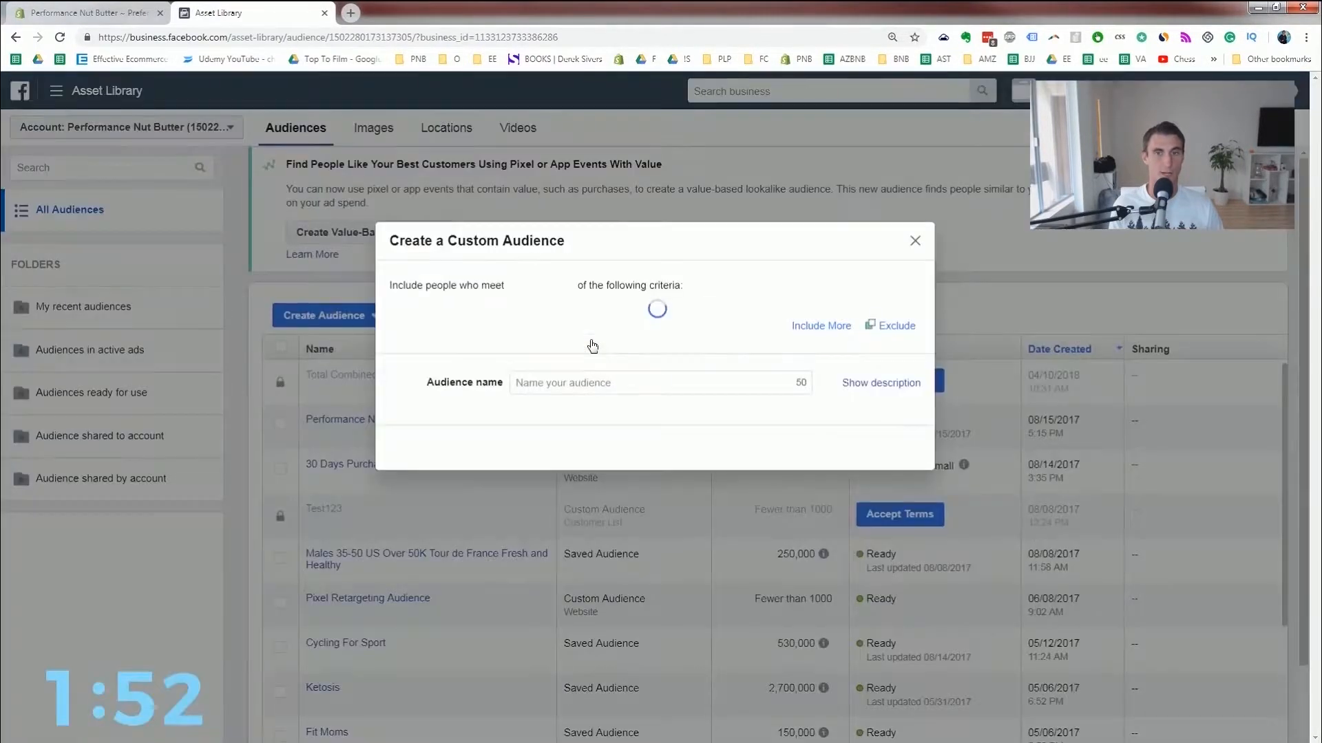
pyautogui.click(529, 333)
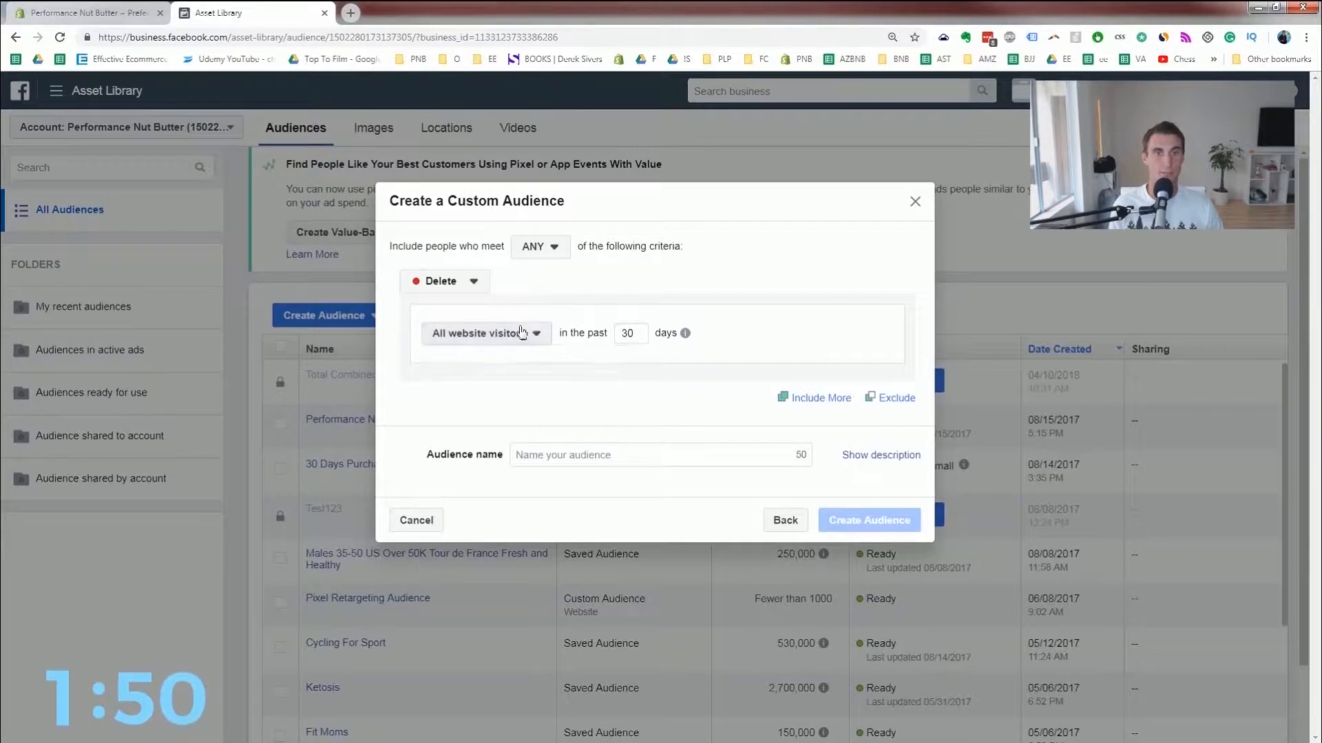
pyautogui.click(472, 282)
pyautogui.click(475, 348)
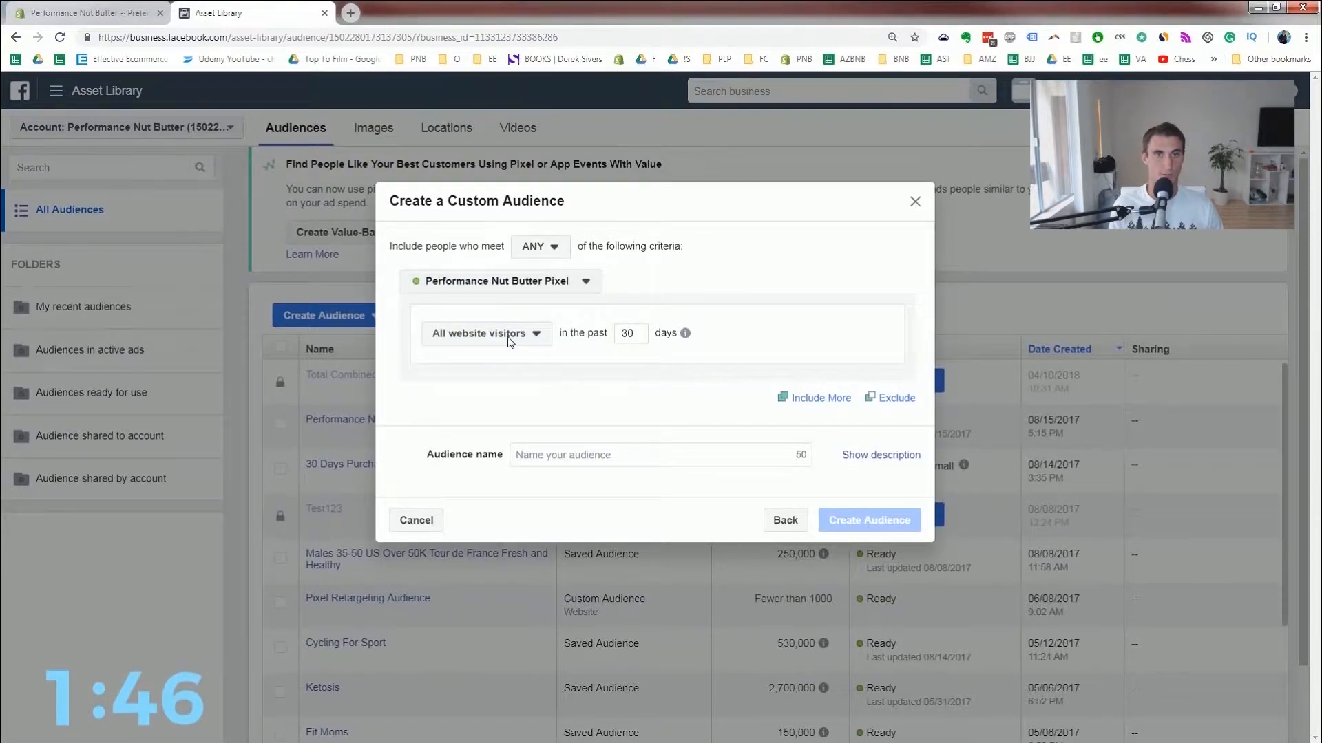
# - Set the audience's event to Purchase, name it "PNB Customers", and close the dialog without creating it
pyautogui.click(510, 341)
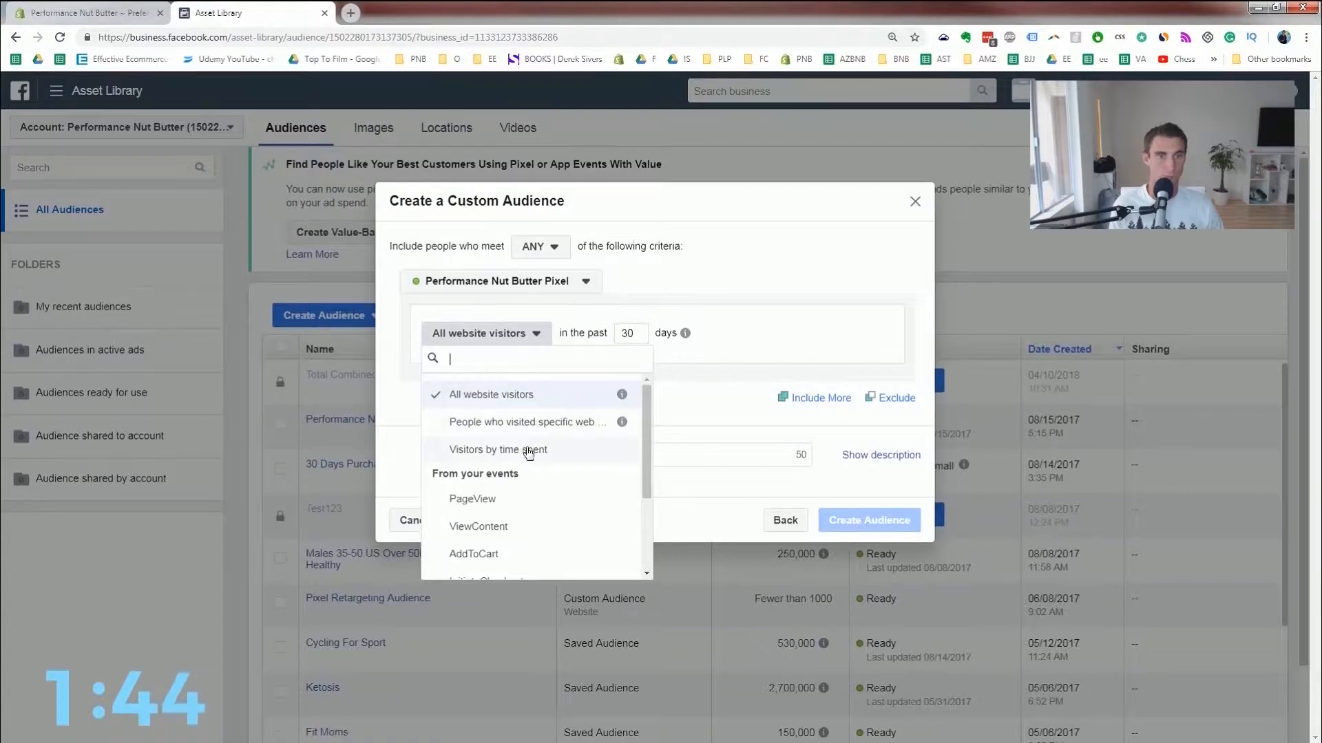
pyautogui.scroll(-2, 528, 453)
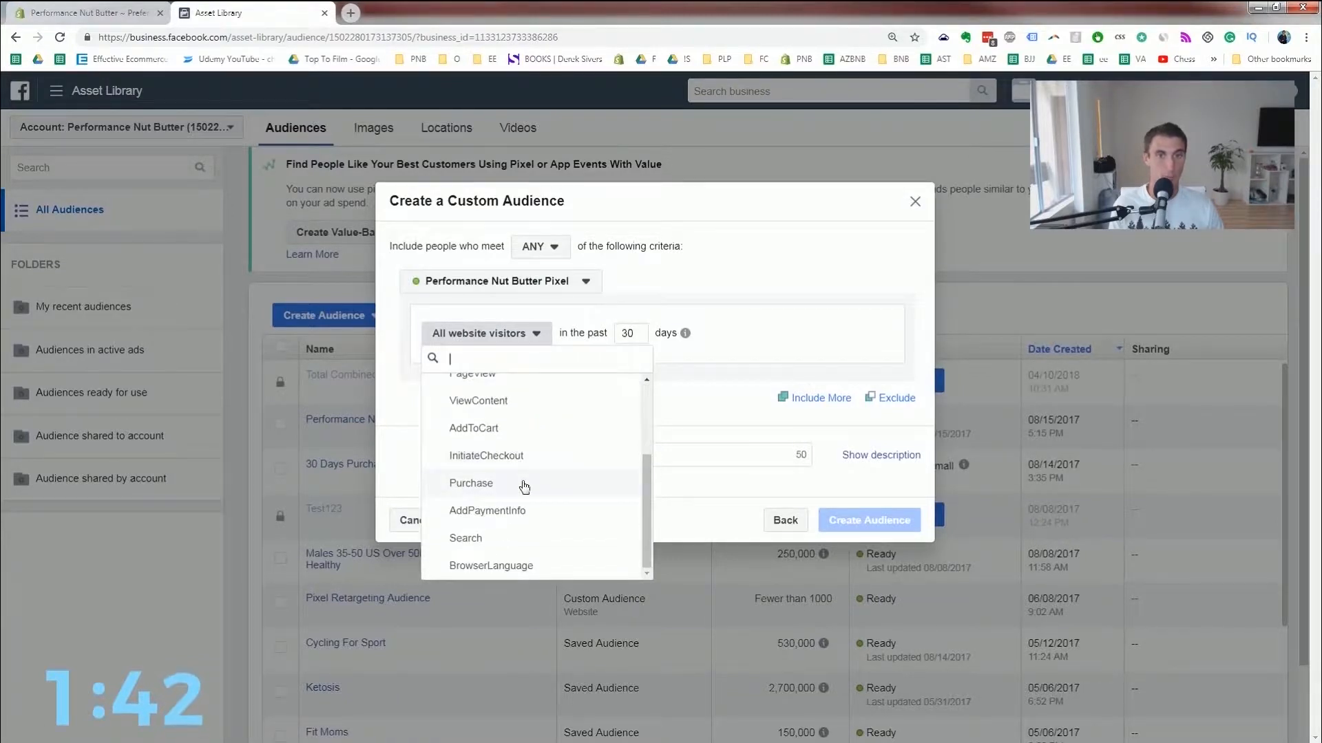
pyautogui.click(524, 485)
pyautogui.click(593, 466)
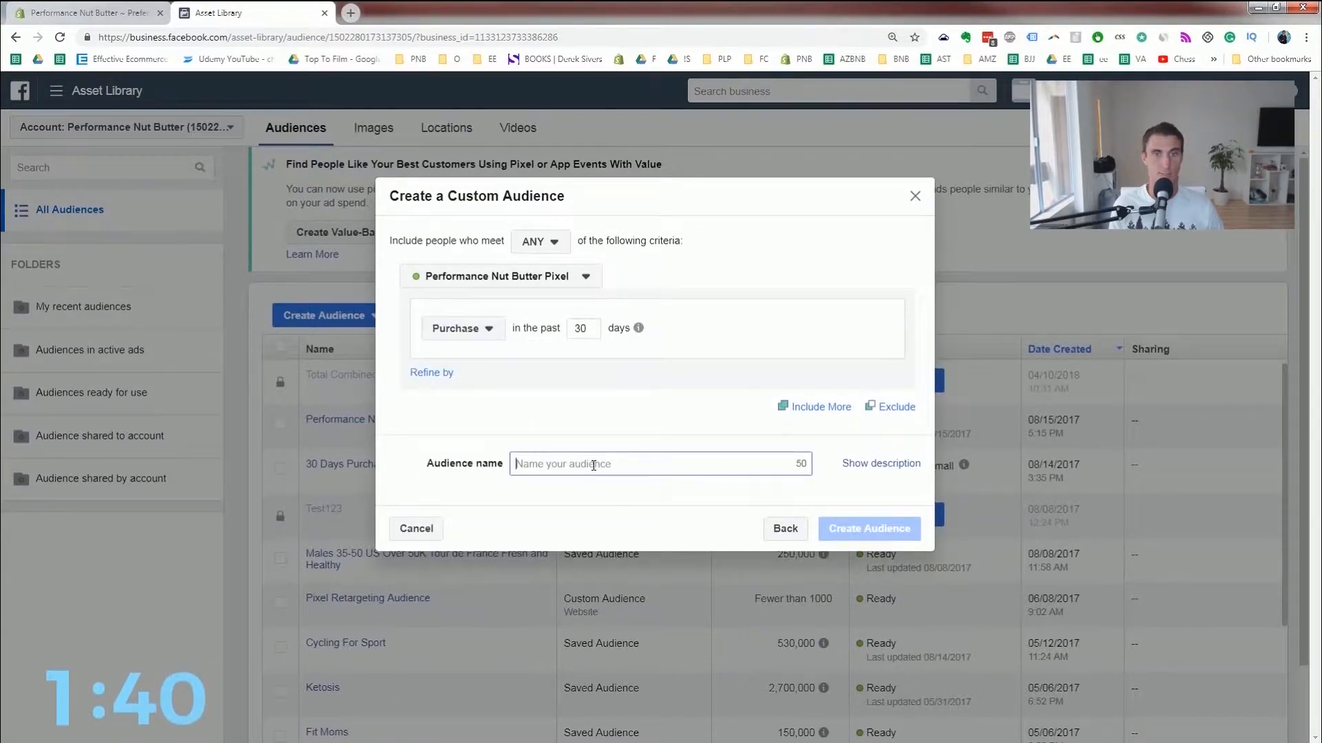
pyautogui.write('PNB Customers')
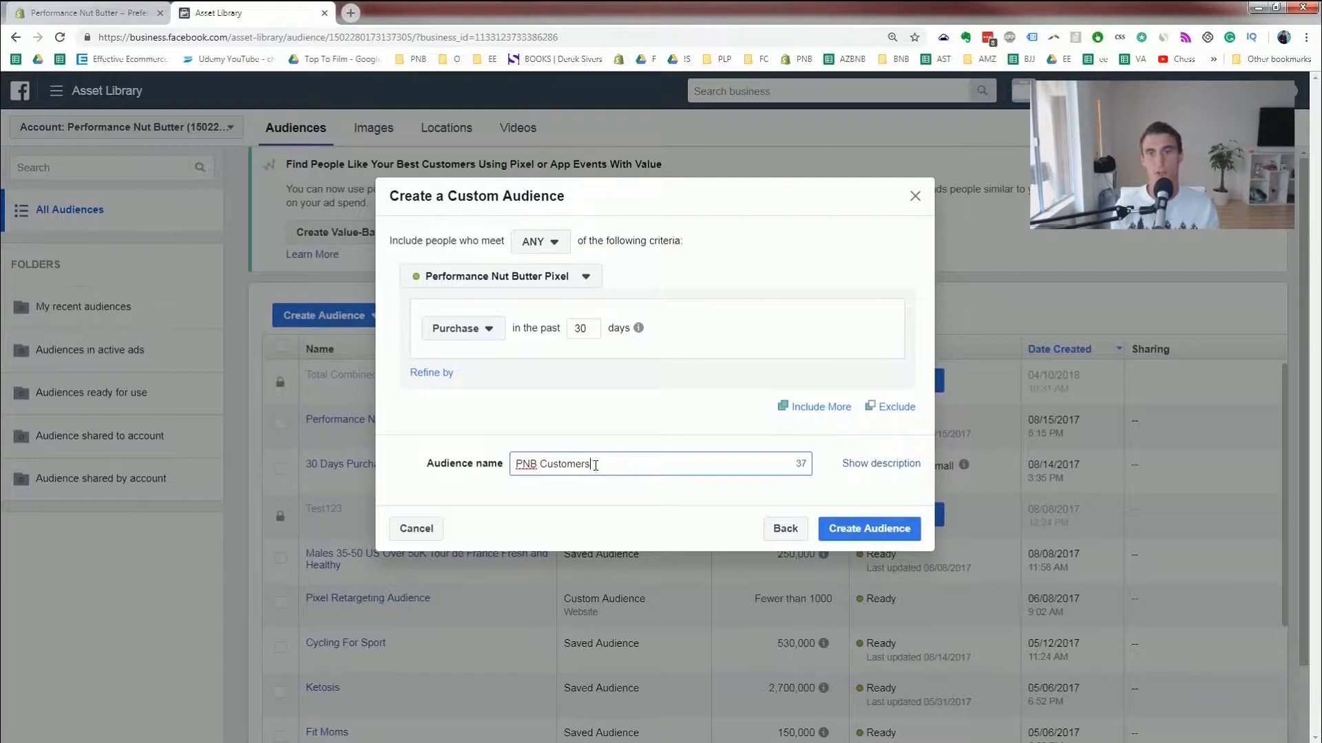
pyautogui.click(916, 198)
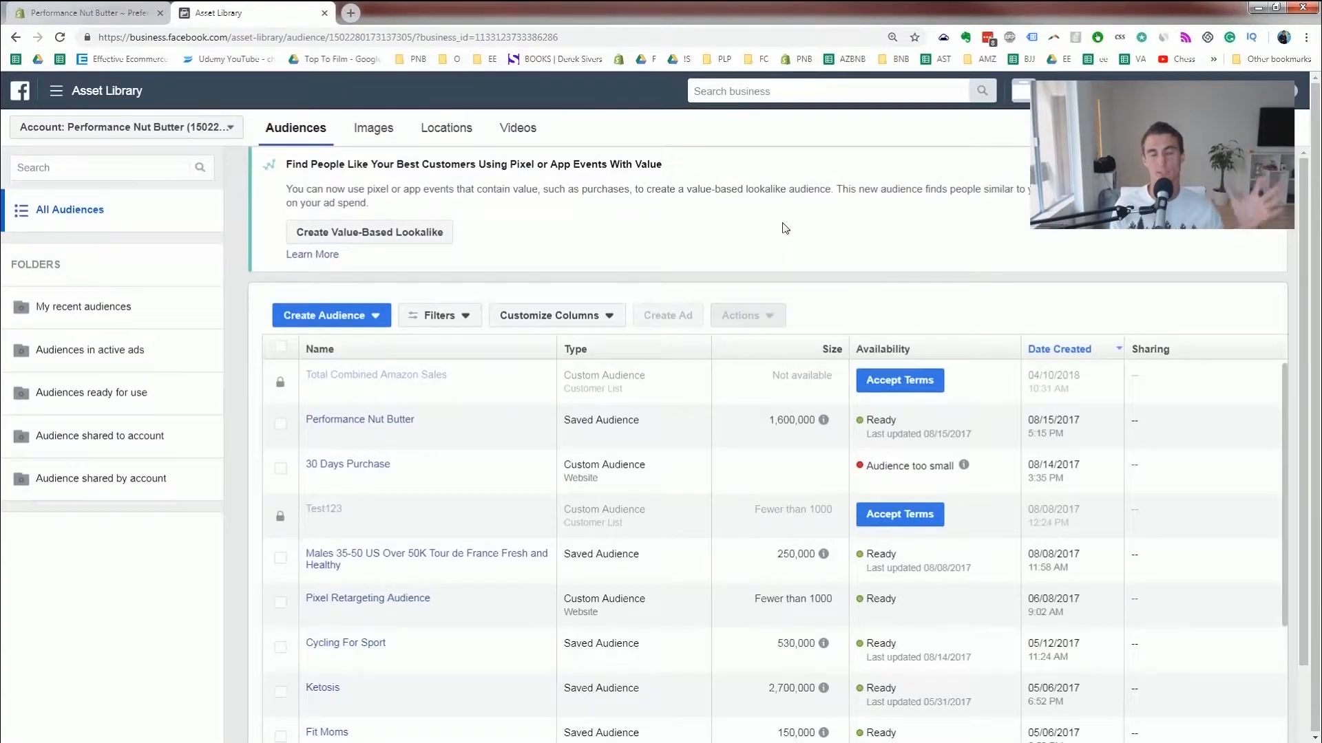
pyautogui.scroll(-2, 425, 560)
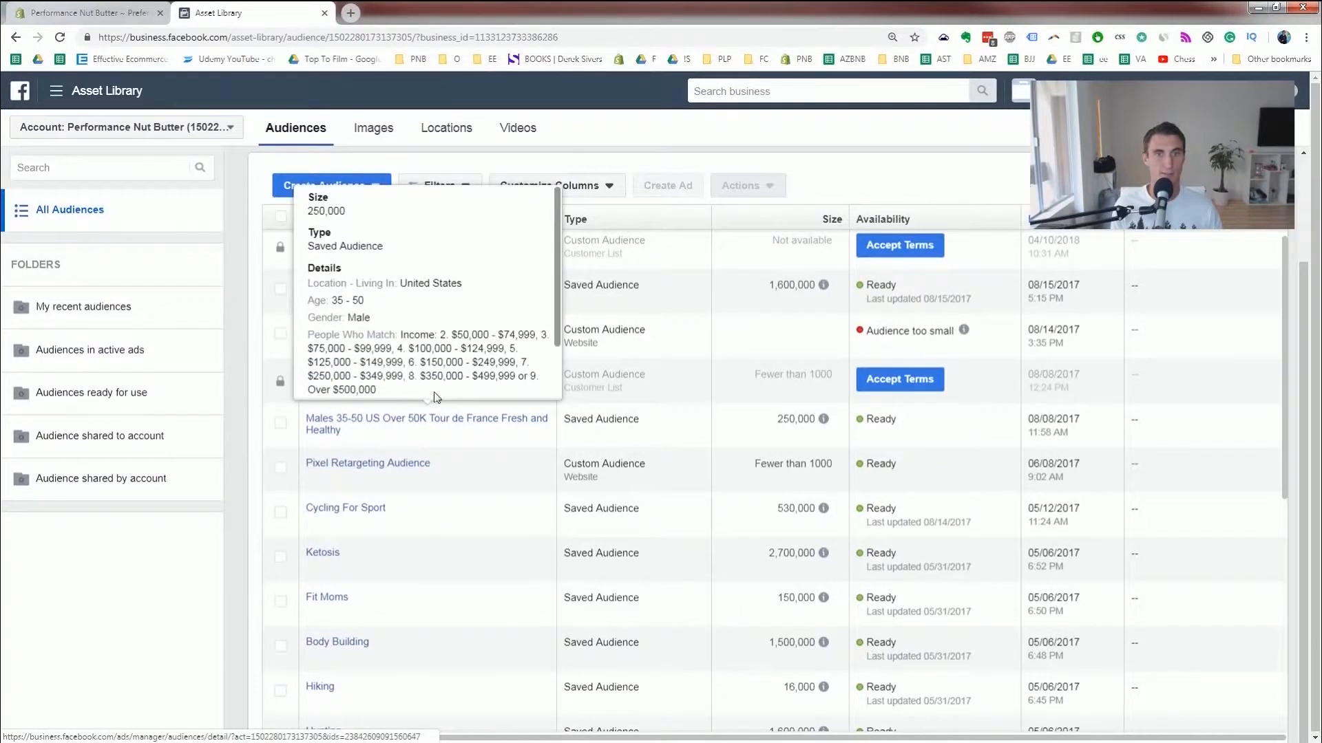
pyautogui.scroll(1, 654, 427)
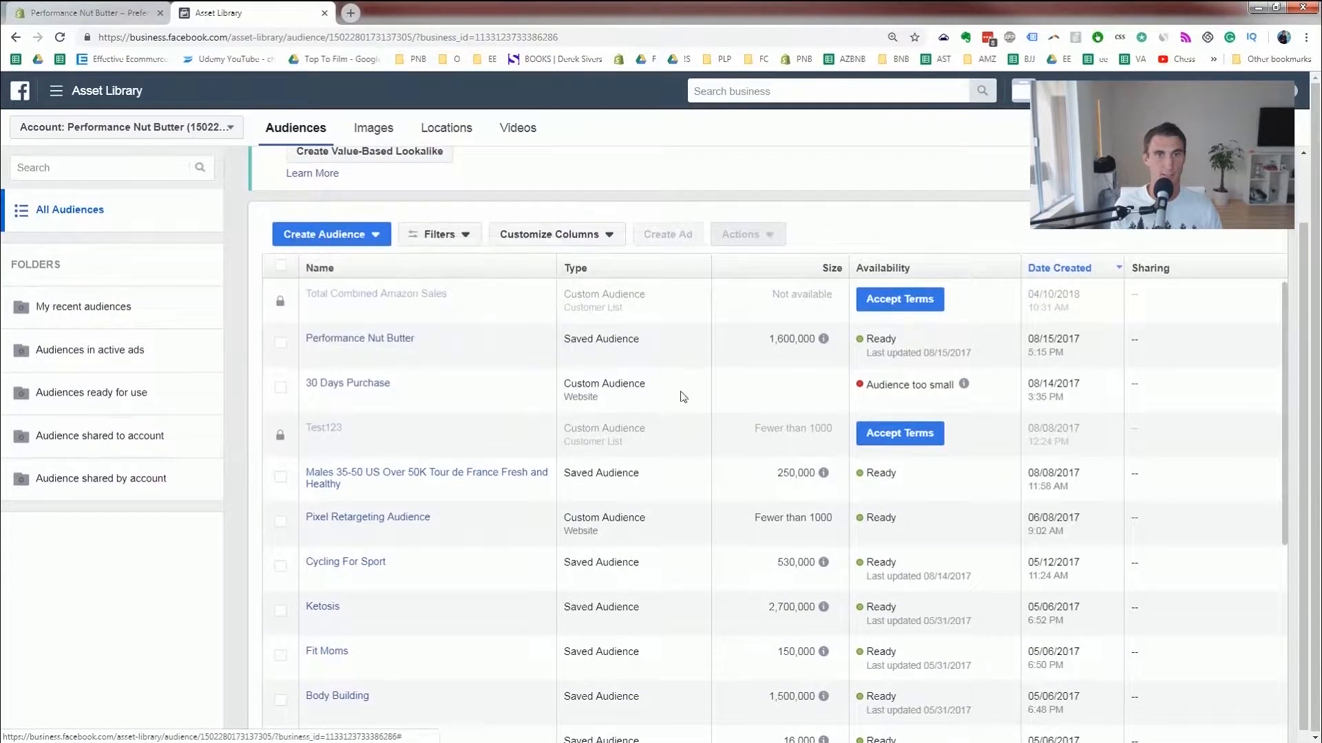
pyautogui.moveTo(968, 390)
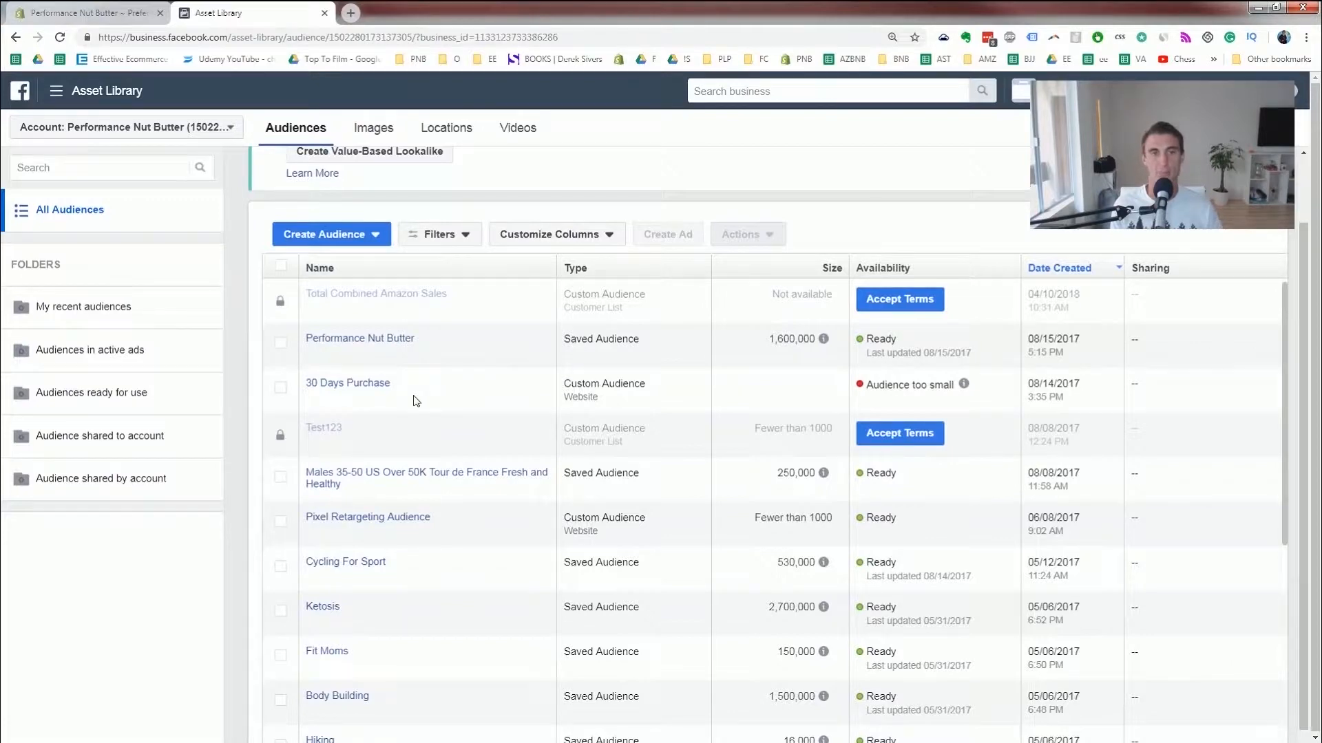
pyautogui.scroll(2, 416, 401)
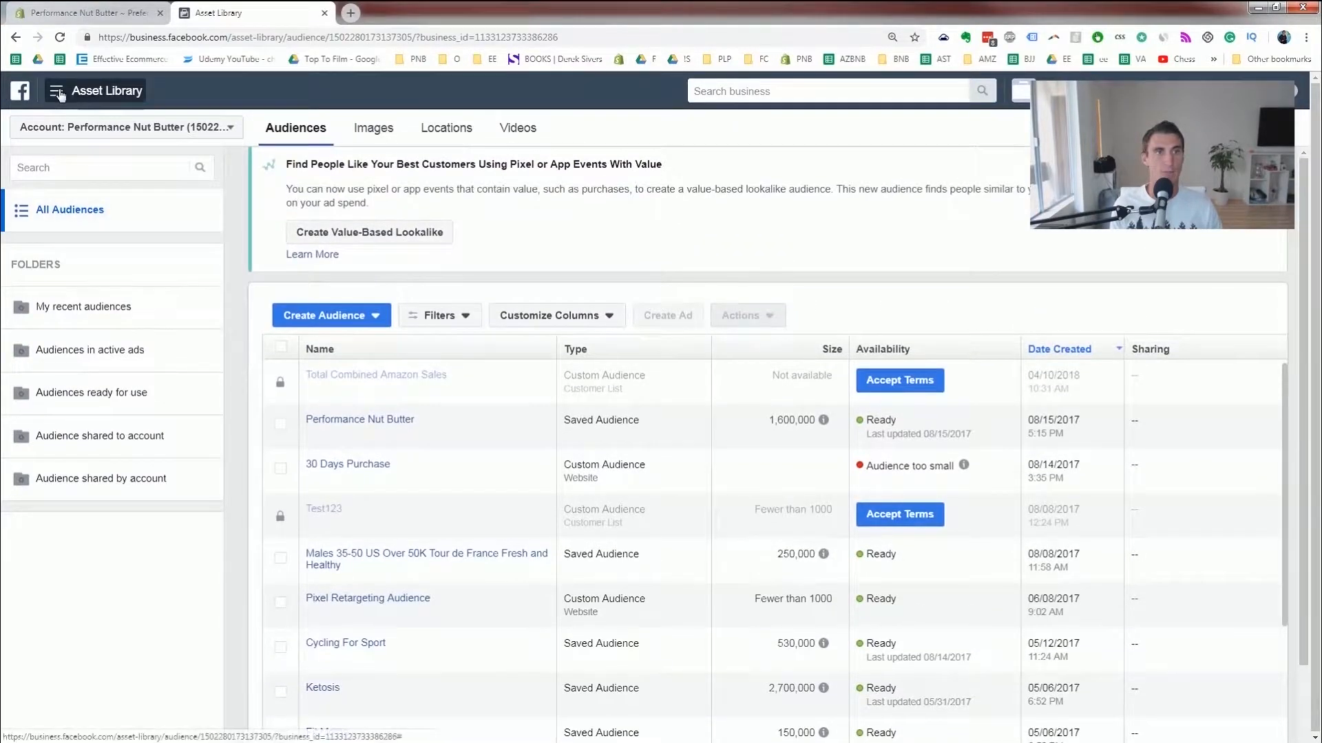
# - Go to Ads Manager and start a new campaign using Guided Creation
pyautogui.click(50, 101)
pyautogui.click(144, 511)
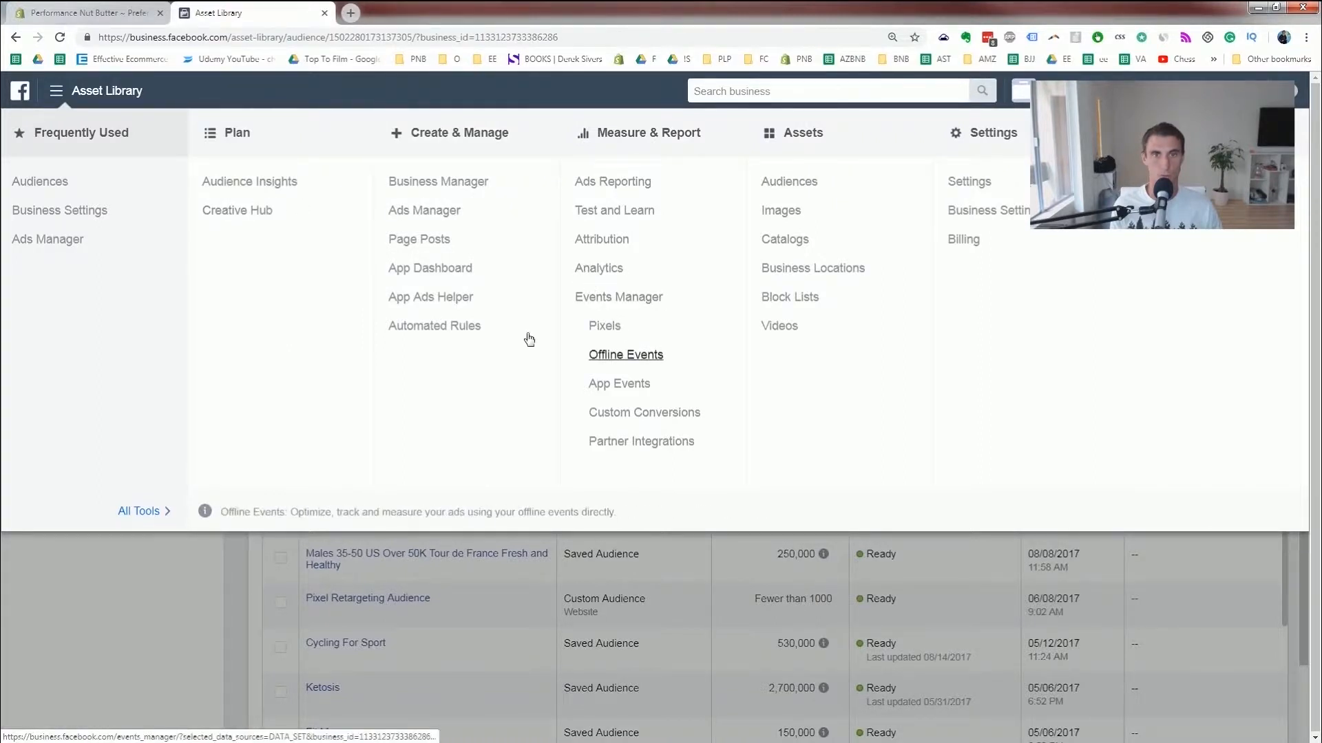
pyautogui.click(61, 239)
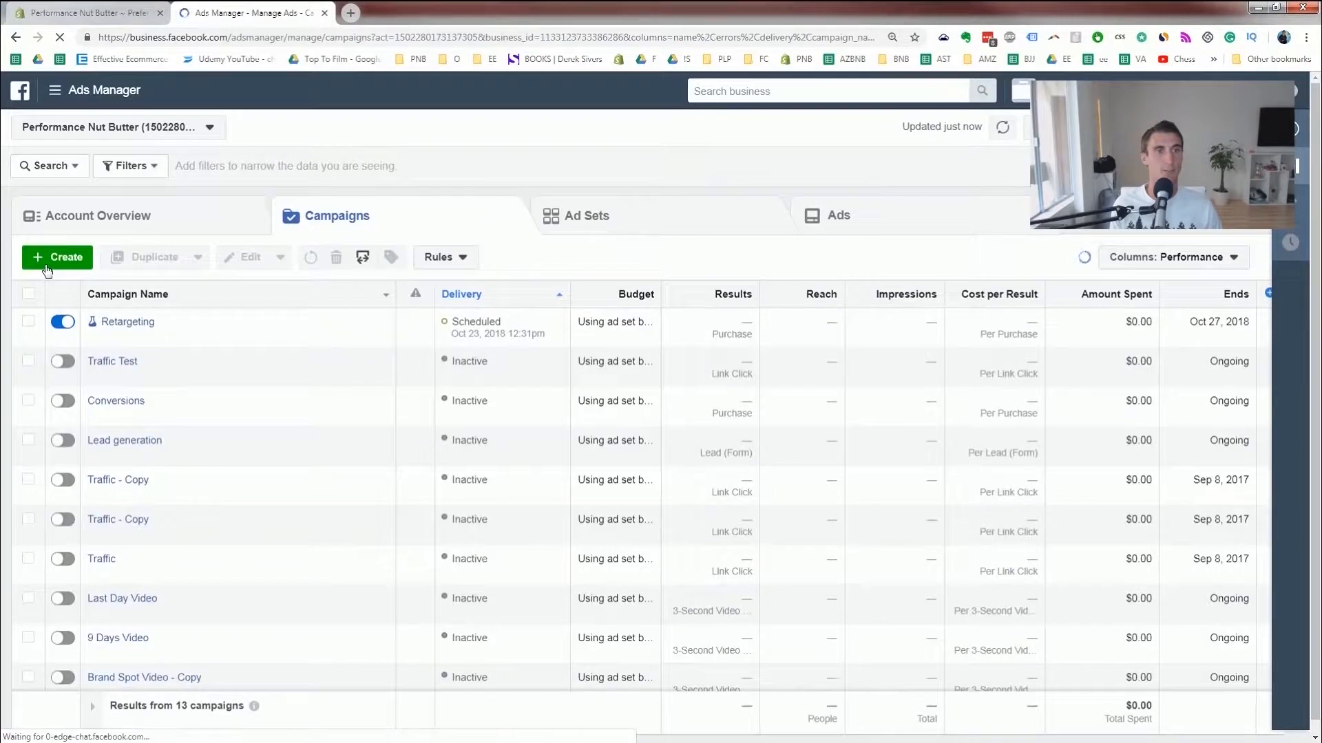
pyautogui.click(47, 265)
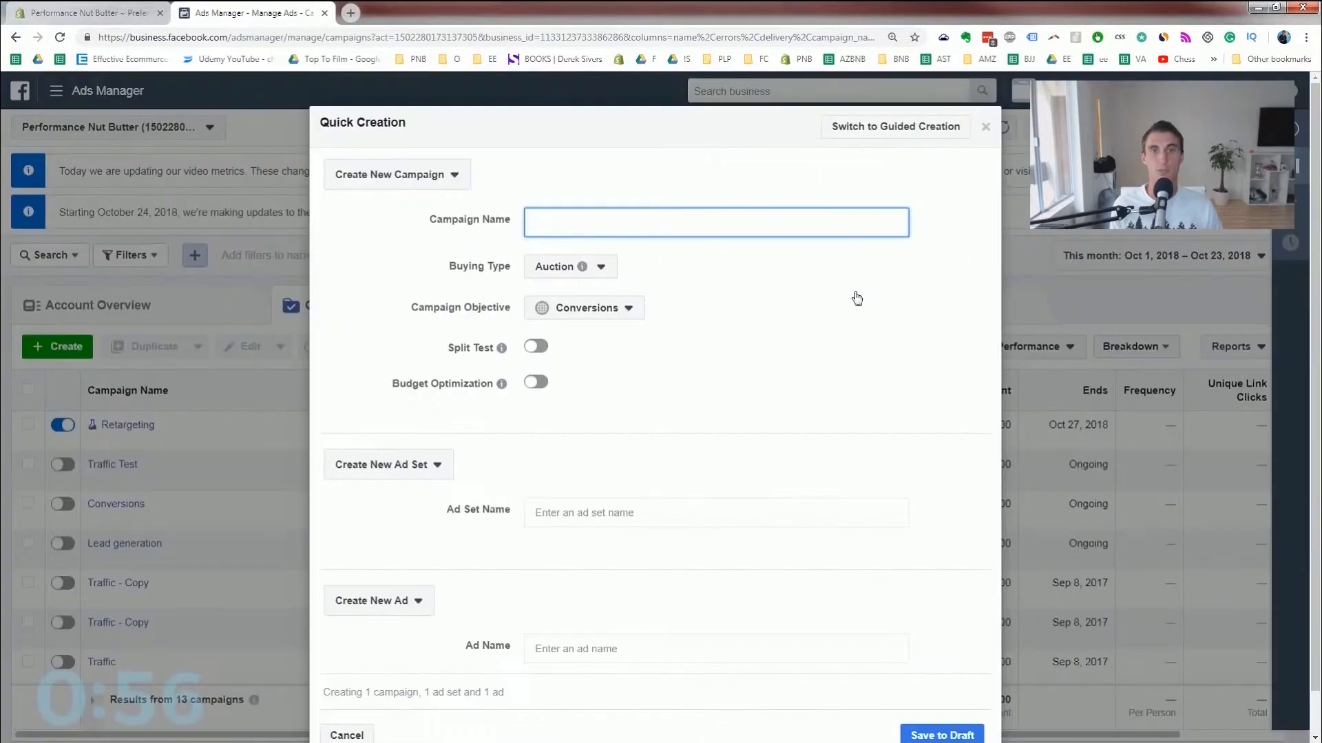
pyautogui.click(896, 128)
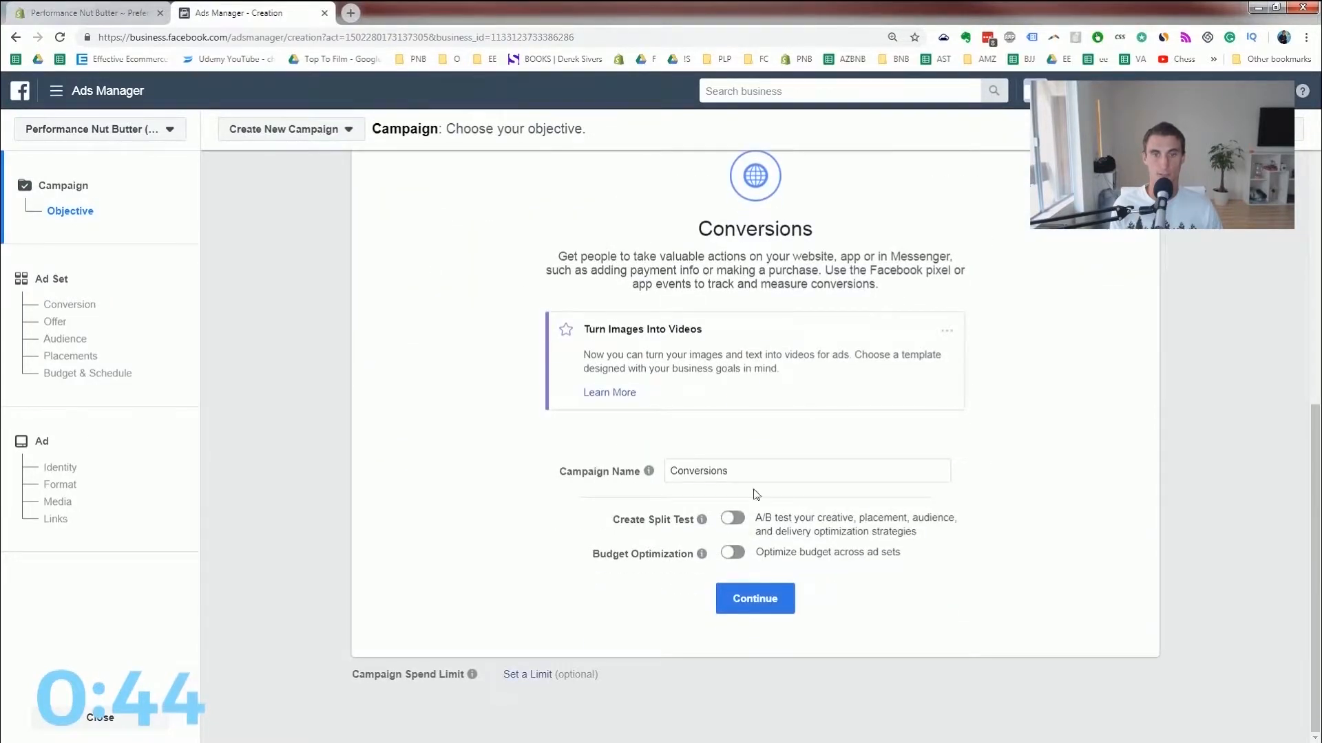
# - Name the Conversions campaign "Retargeting 2" and continue to the ad set setup
pyautogui.tripleClick(753, 470)
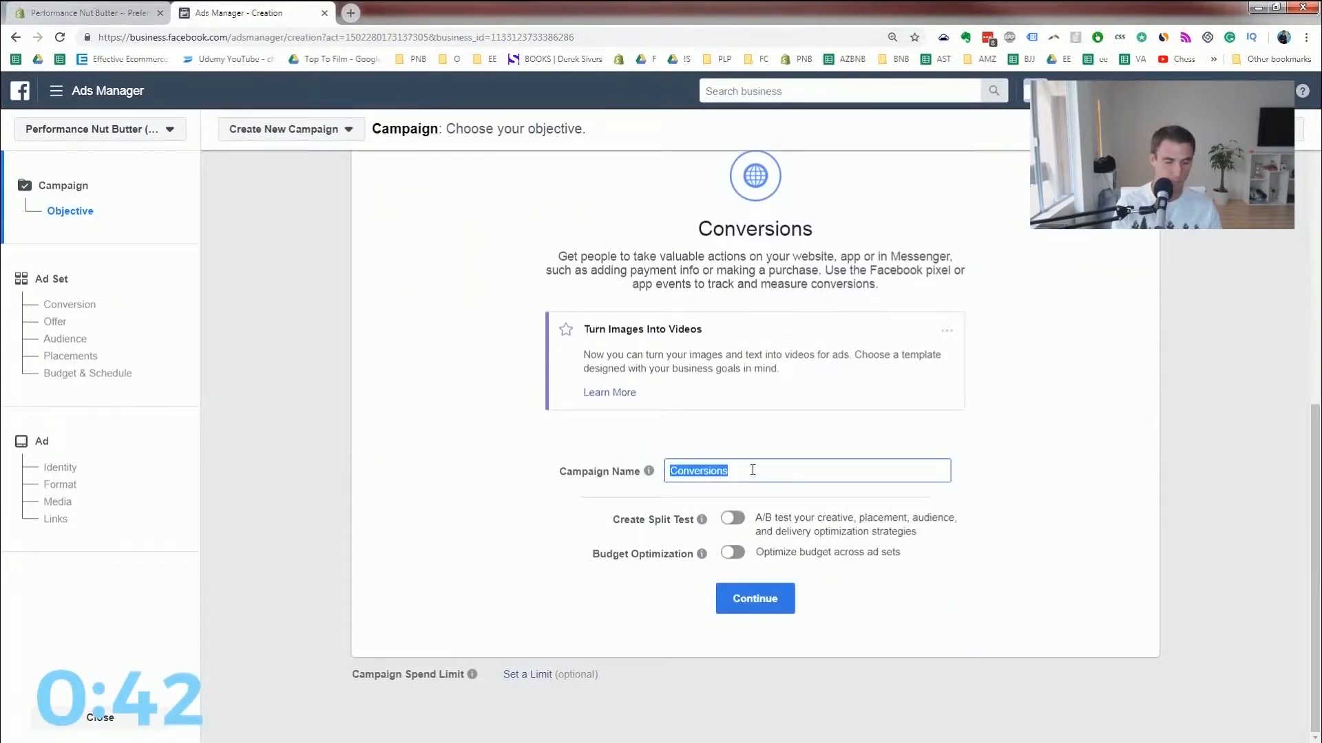
pyautogui.write('Retargeting 2')
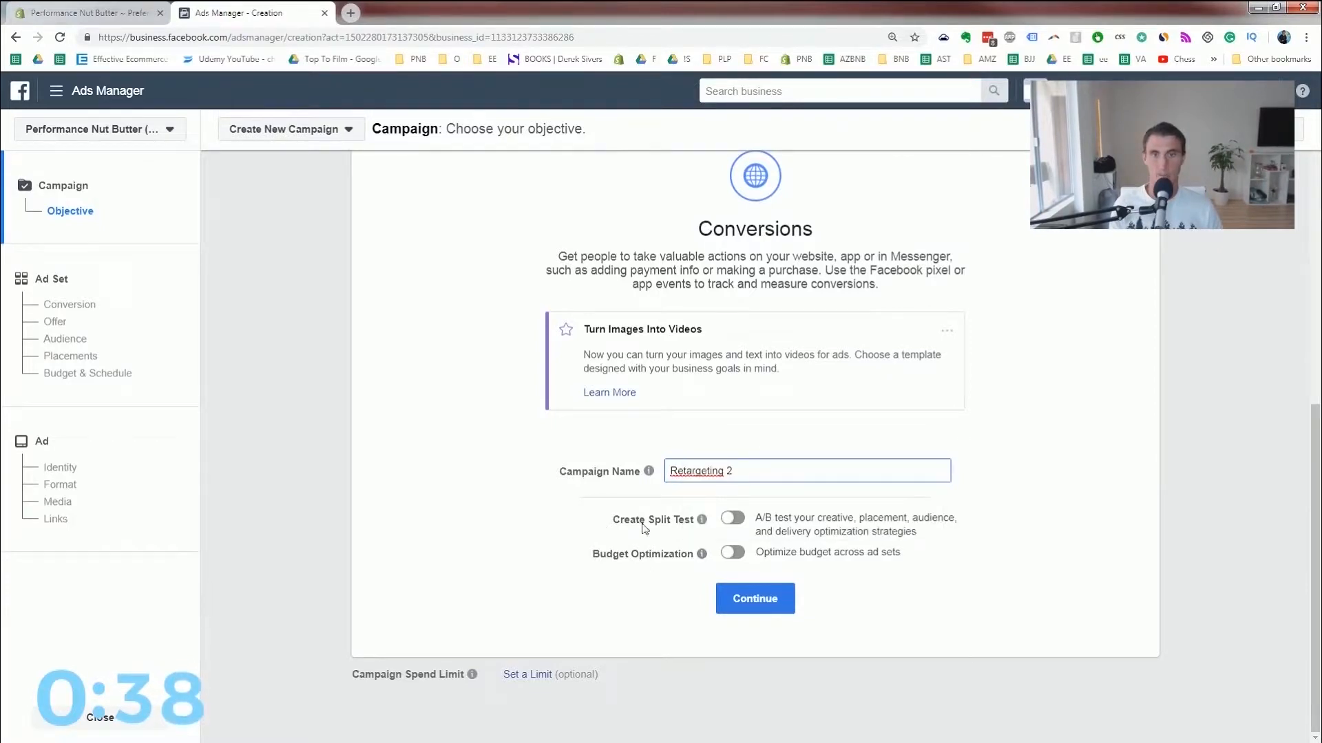
pyautogui.scroll(5, 790, 582)
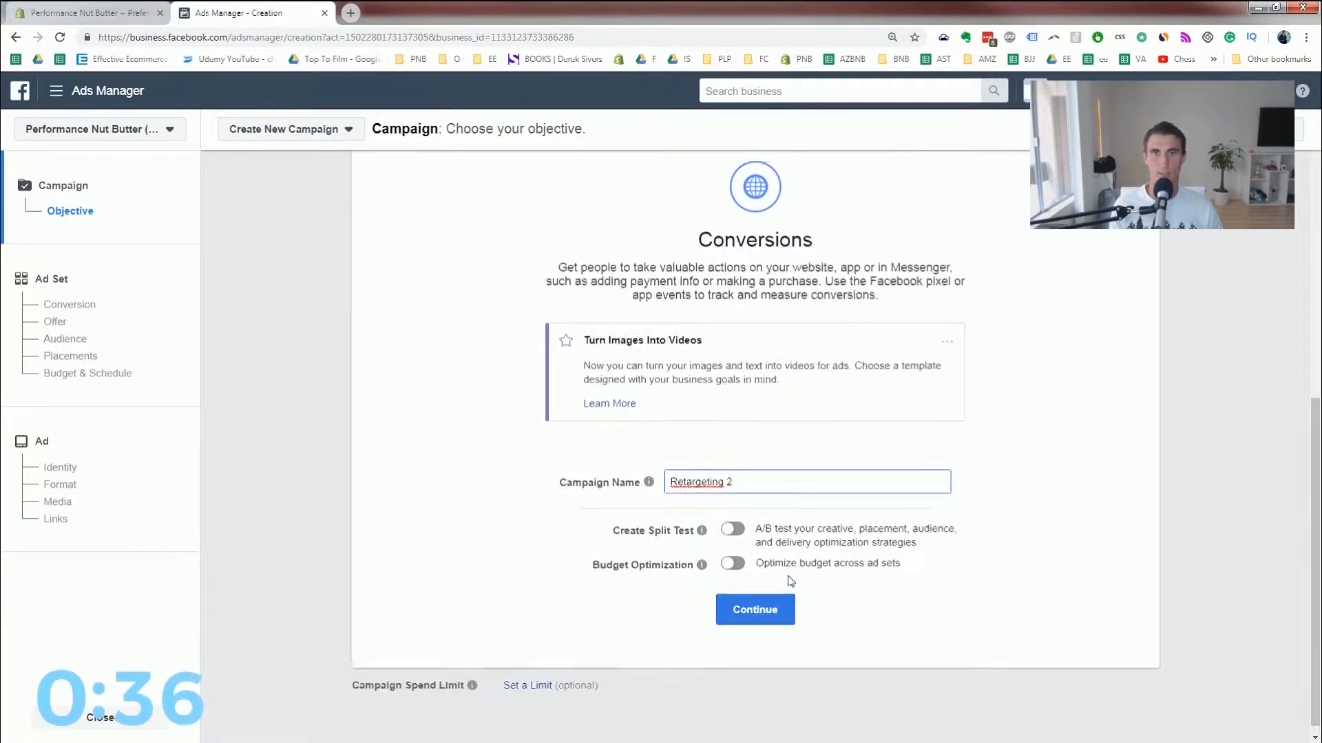
pyautogui.scroll(-5, 790, 581)
pyautogui.click(750, 597)
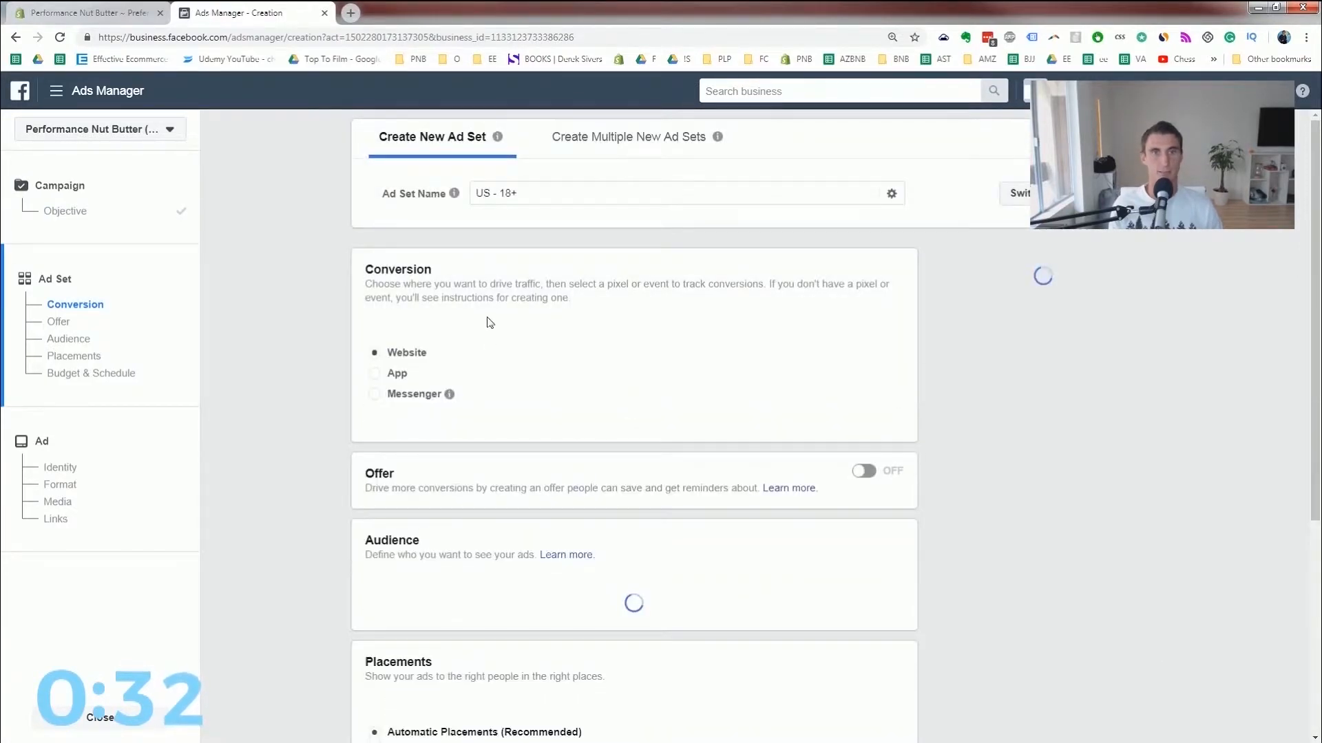
# - Name the ad set "Retargeting" and set its website conversion event to Purchase from the Performance Nut Butter Pixel
pyautogui.click(528, 192)
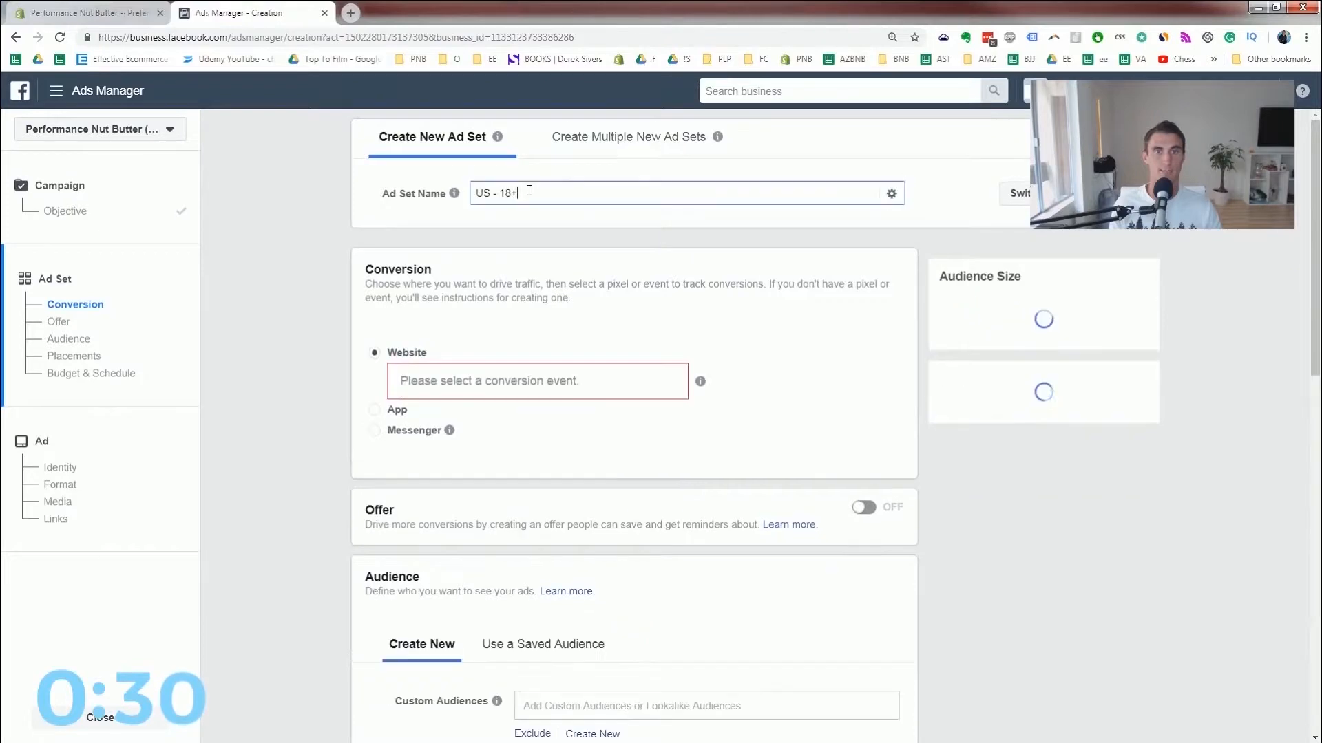
pyautogui.hotkey('ctrl', 'a')
pyautogui.write('Ret')
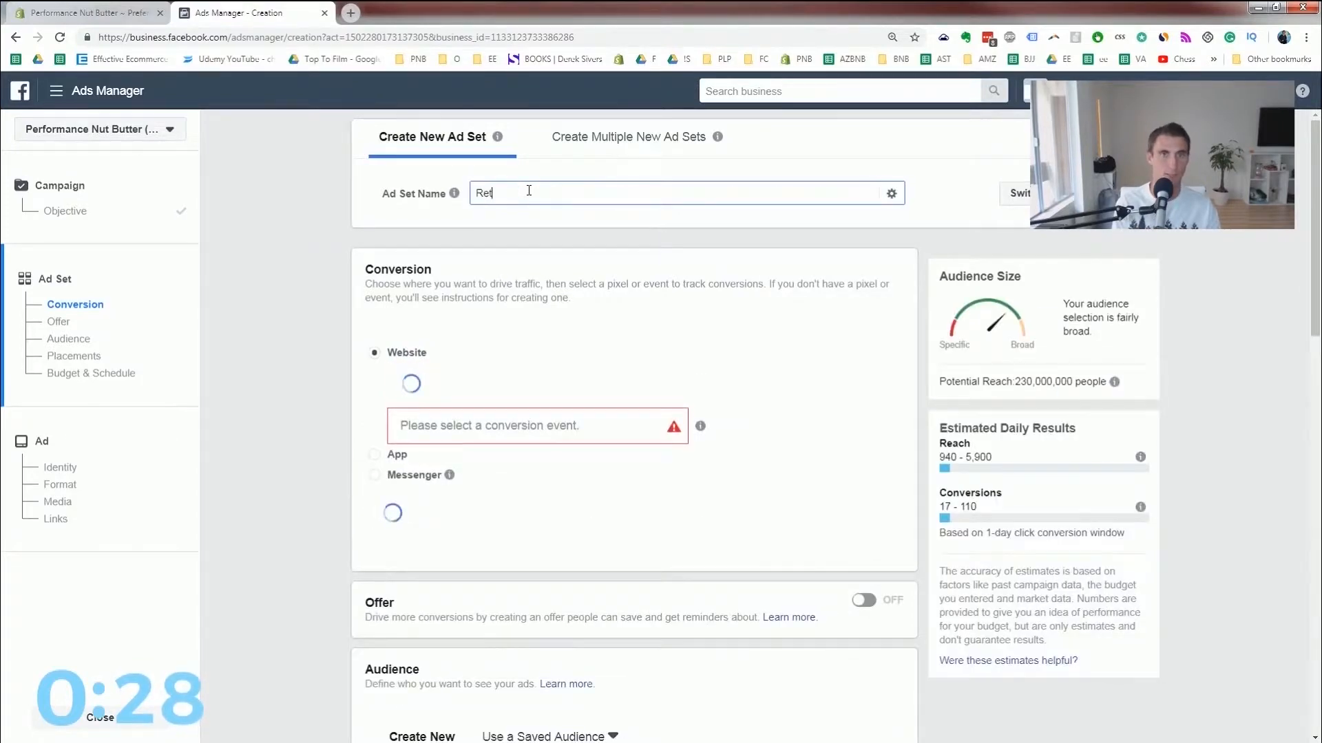
pyautogui.write('argeting')
pyautogui.click(484, 387)
pyautogui.scroll(-5, 507, 469)
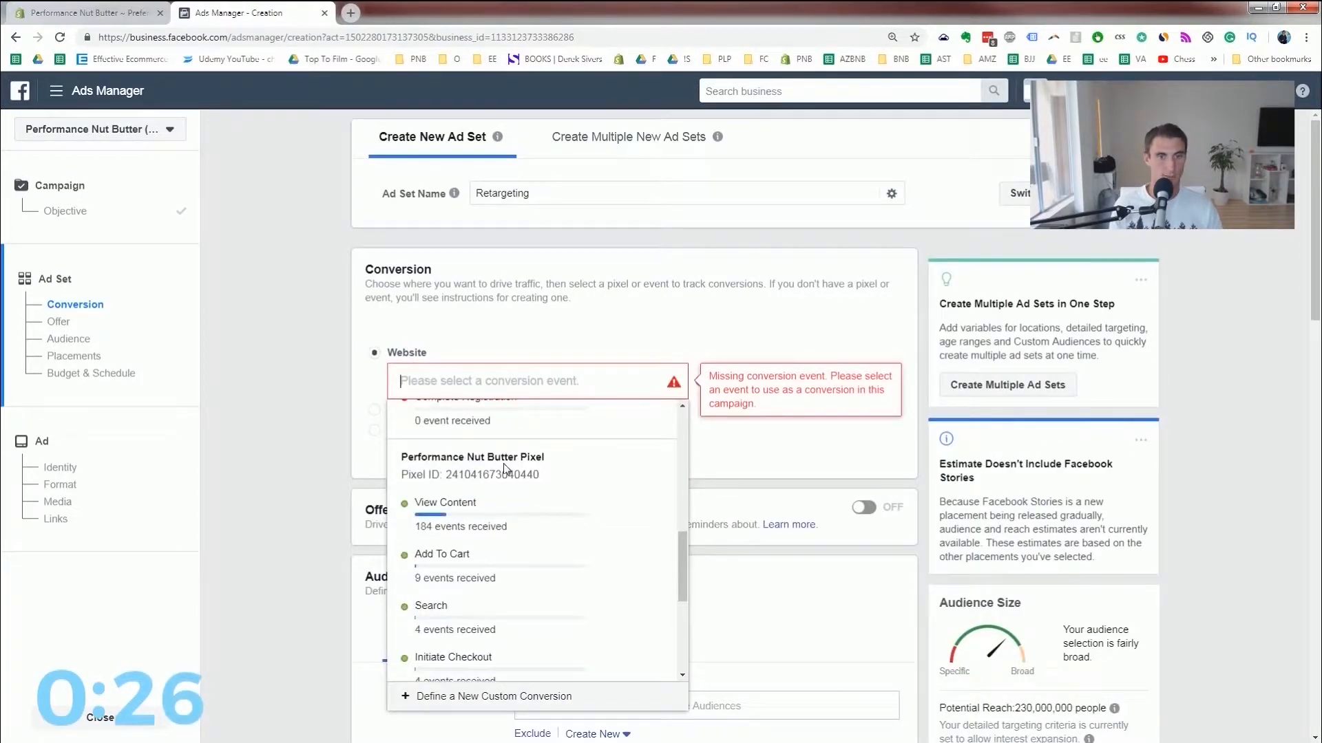
pyautogui.scroll(-3, 497, 534)
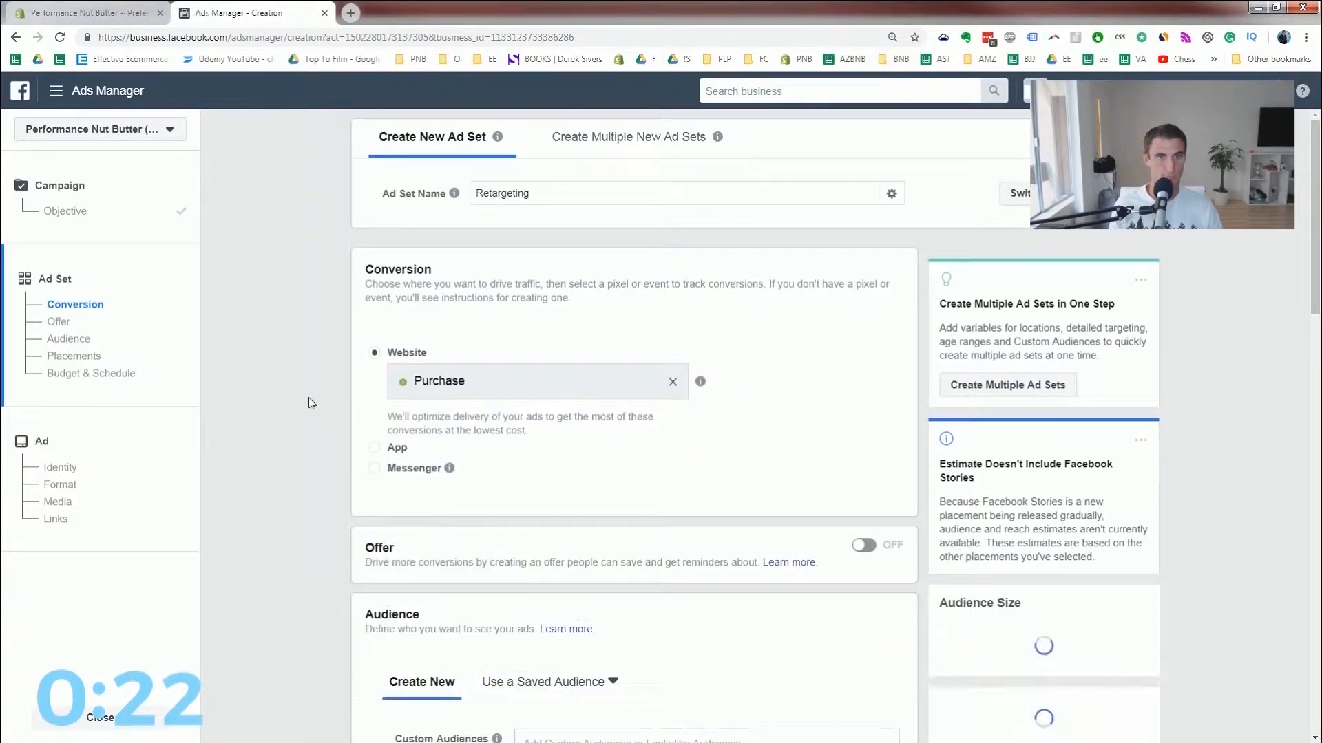
# - Include the Pixel Retargeting Audience in the ad set's custom audiences and exclude the 30 Days Purchase audience
pyautogui.scroll(-3, 324, 404)
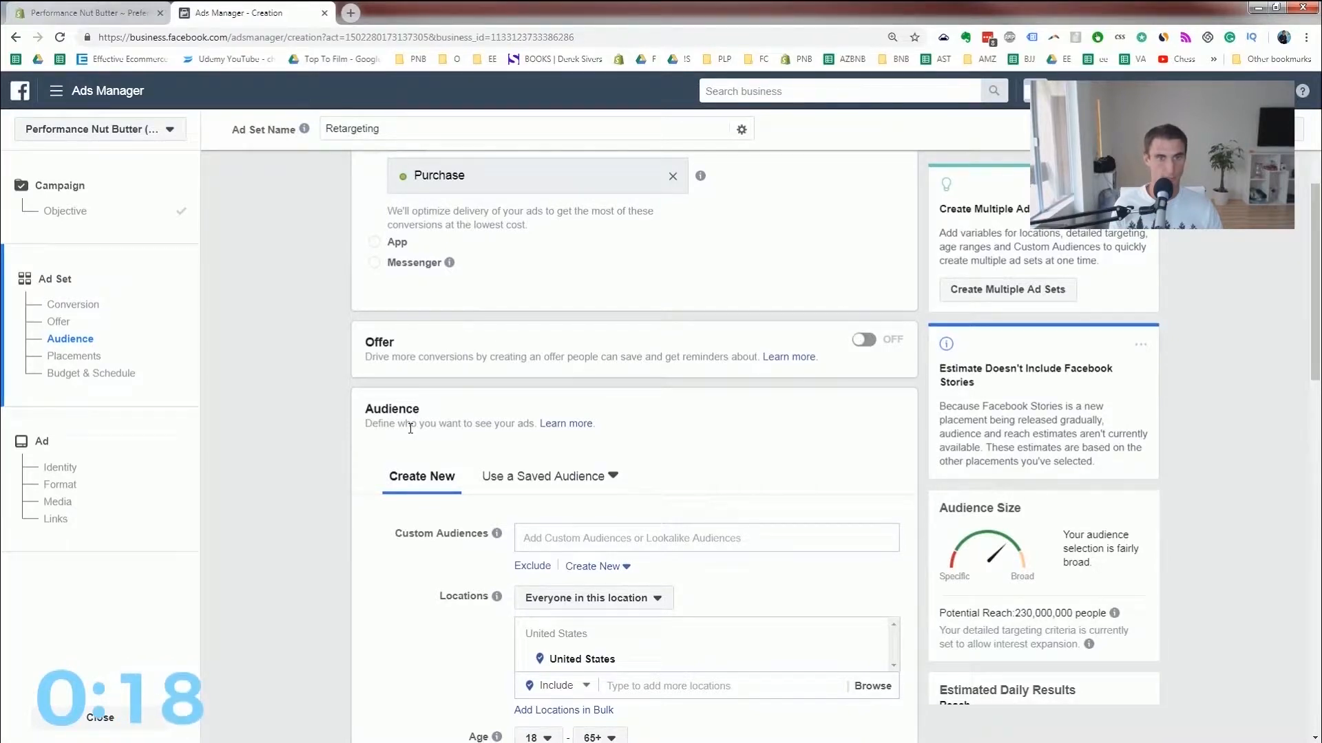
pyautogui.scroll(-4, 410, 428)
pyautogui.click(571, 262)
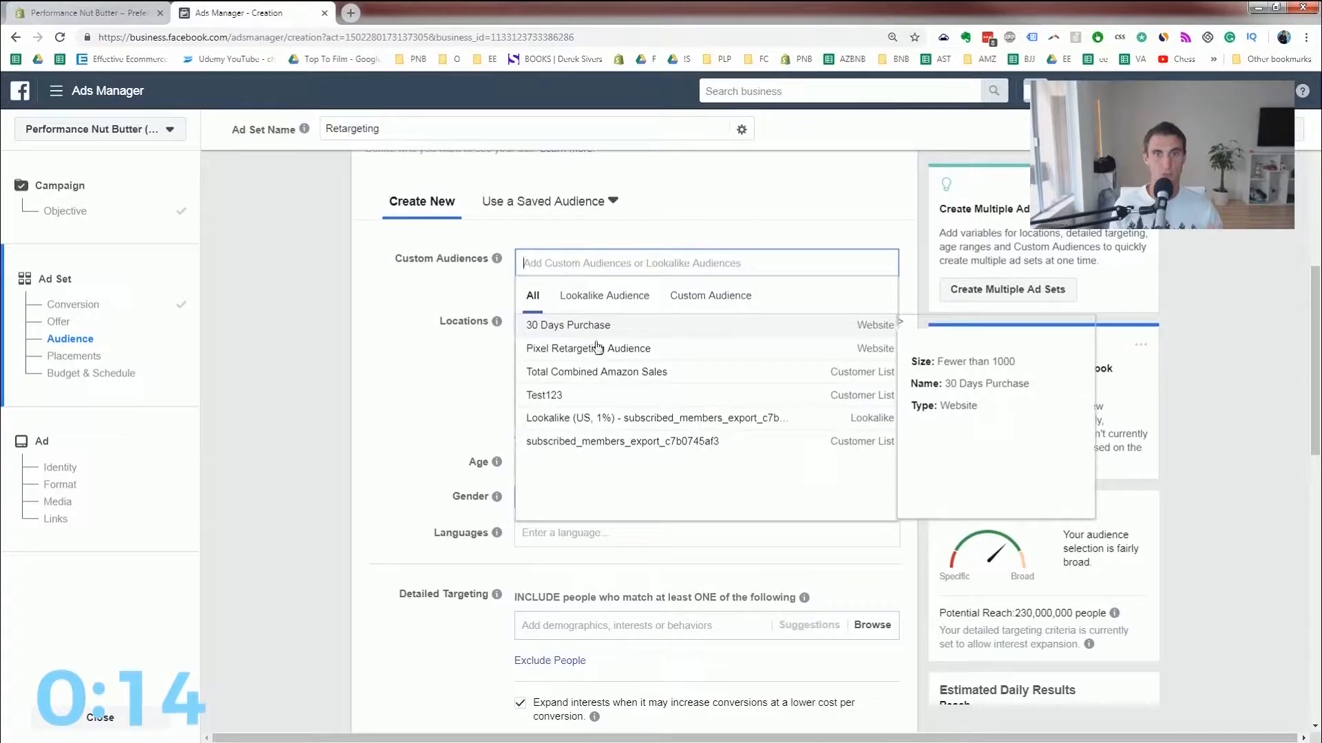
pyautogui.click(599, 349)
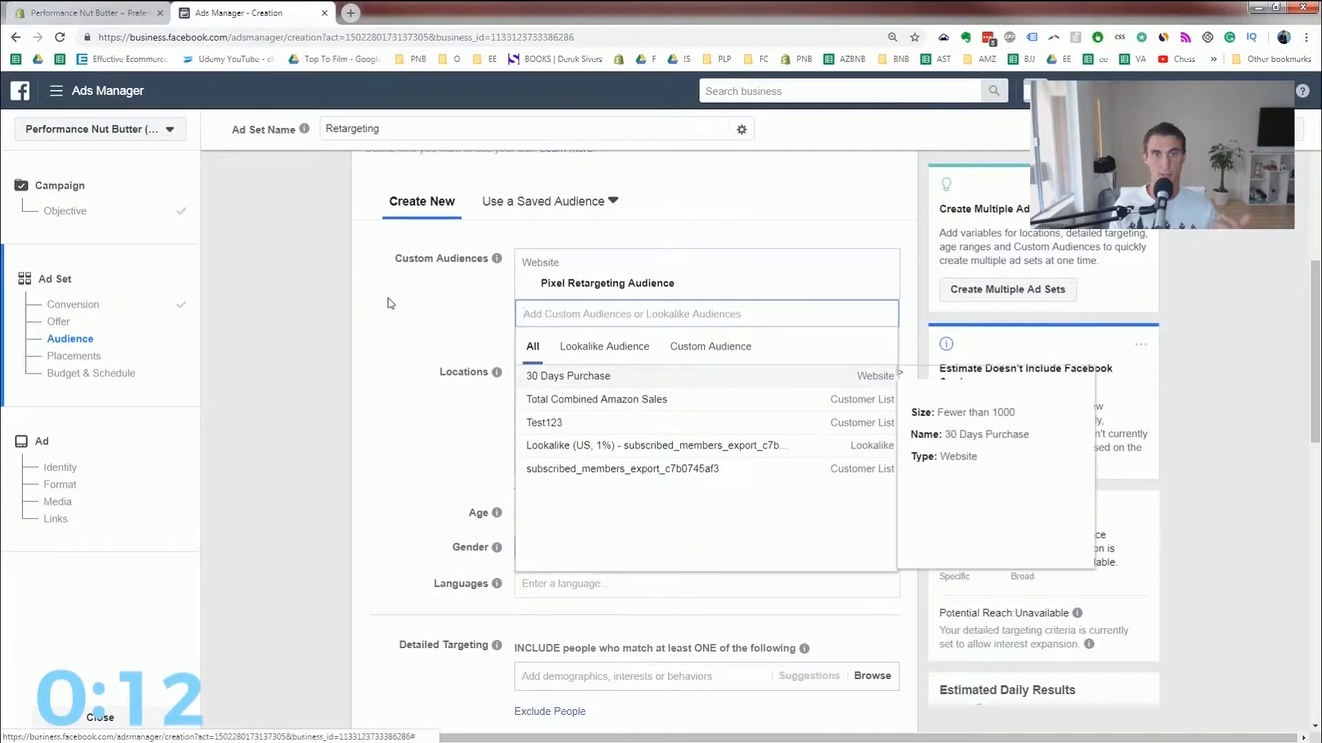
pyautogui.click(532, 342)
pyautogui.click(574, 388)
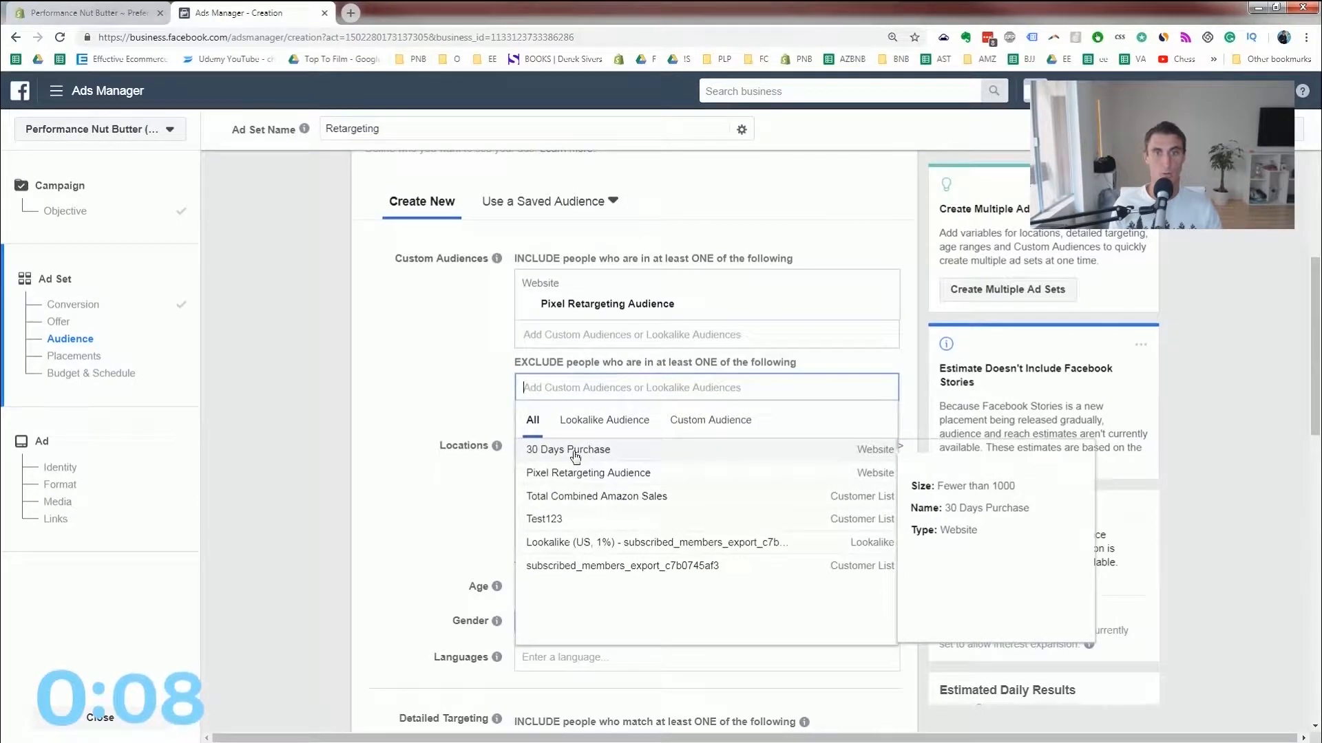
pyautogui.click(576, 449)
pyautogui.click(415, 359)
# - Set the ad set's daily budget to $5.00 and continue to the ad setup
pyautogui.scroll(-2, 415, 359)
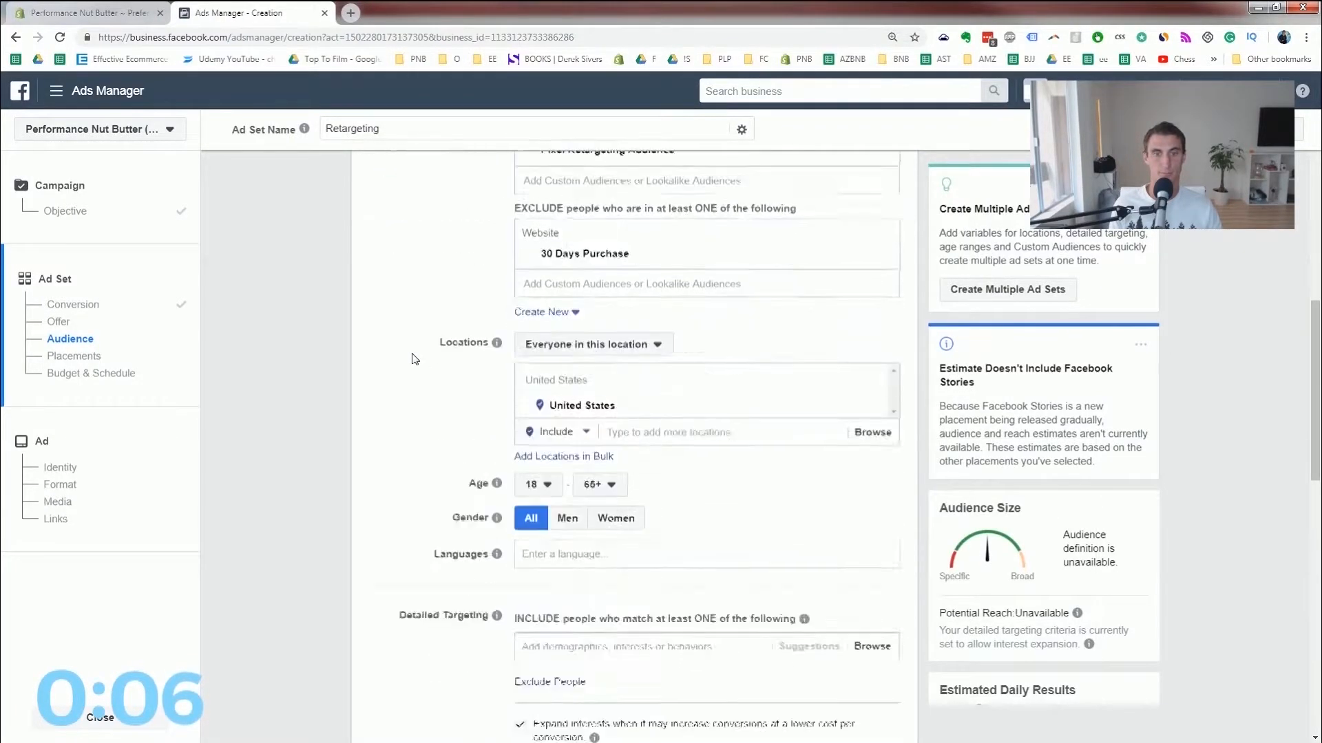
pyautogui.scroll(-3, 415, 360)
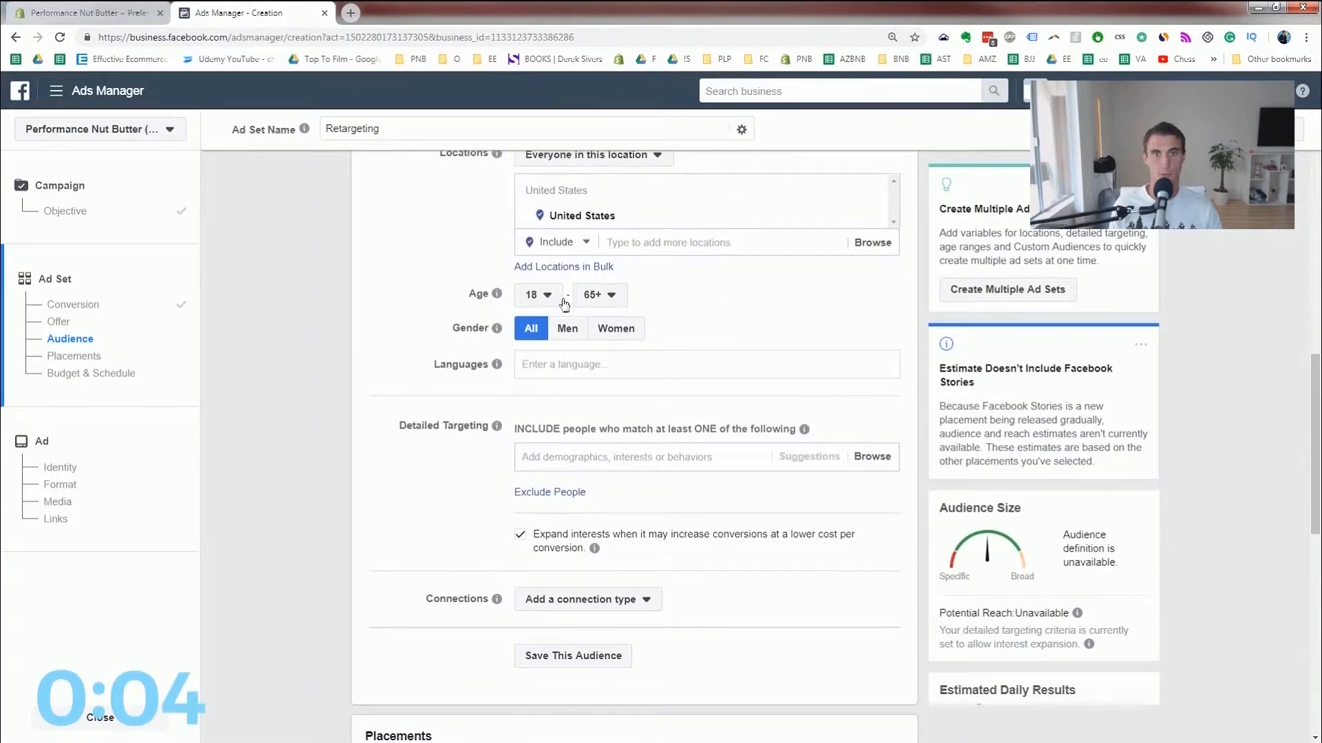
pyautogui.scroll(-3, 640, 313)
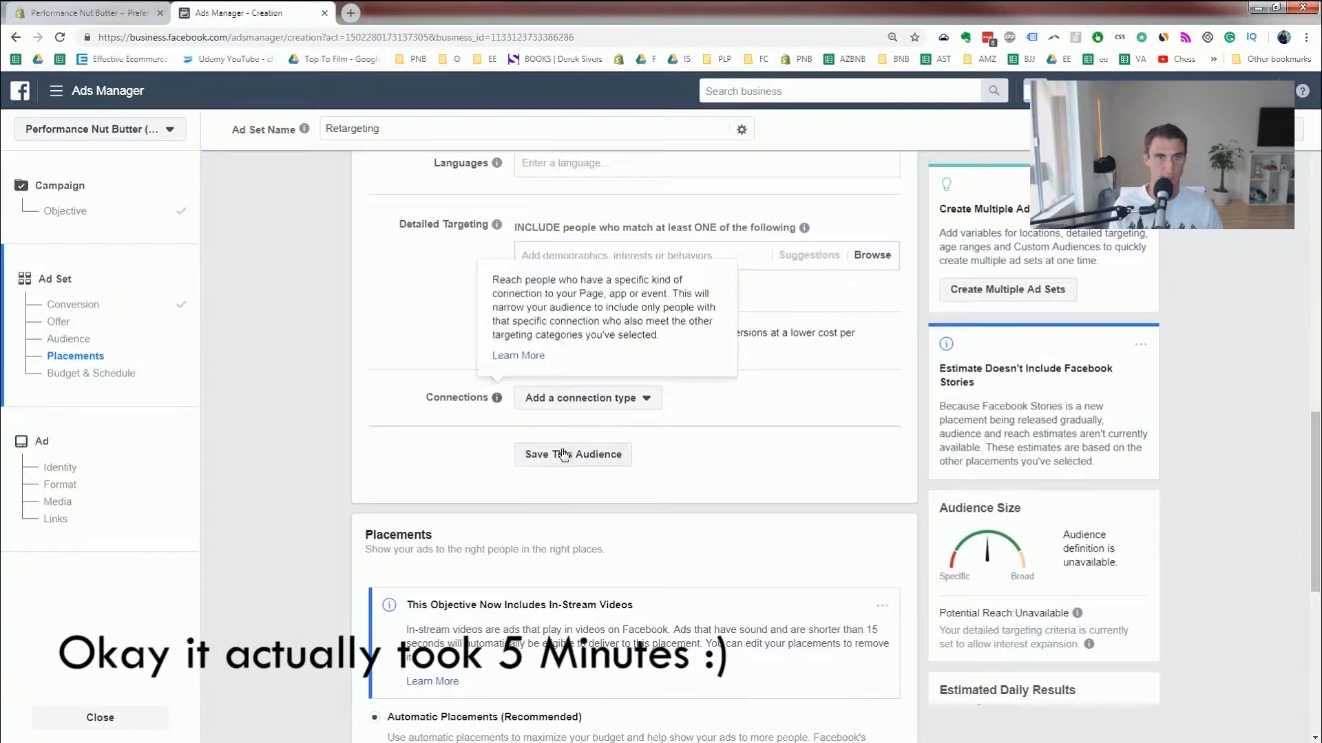
pyautogui.scroll(-4, 578, 413)
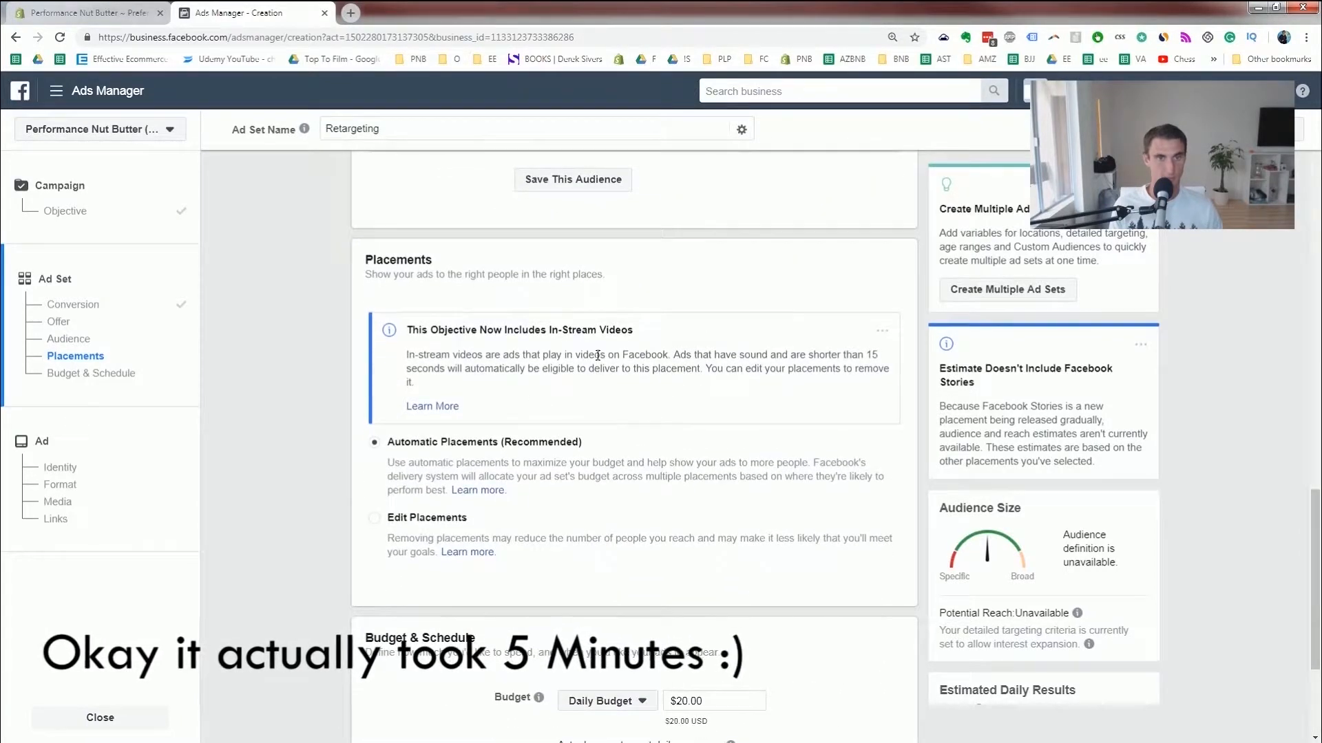
pyautogui.scroll(-2, 594, 353)
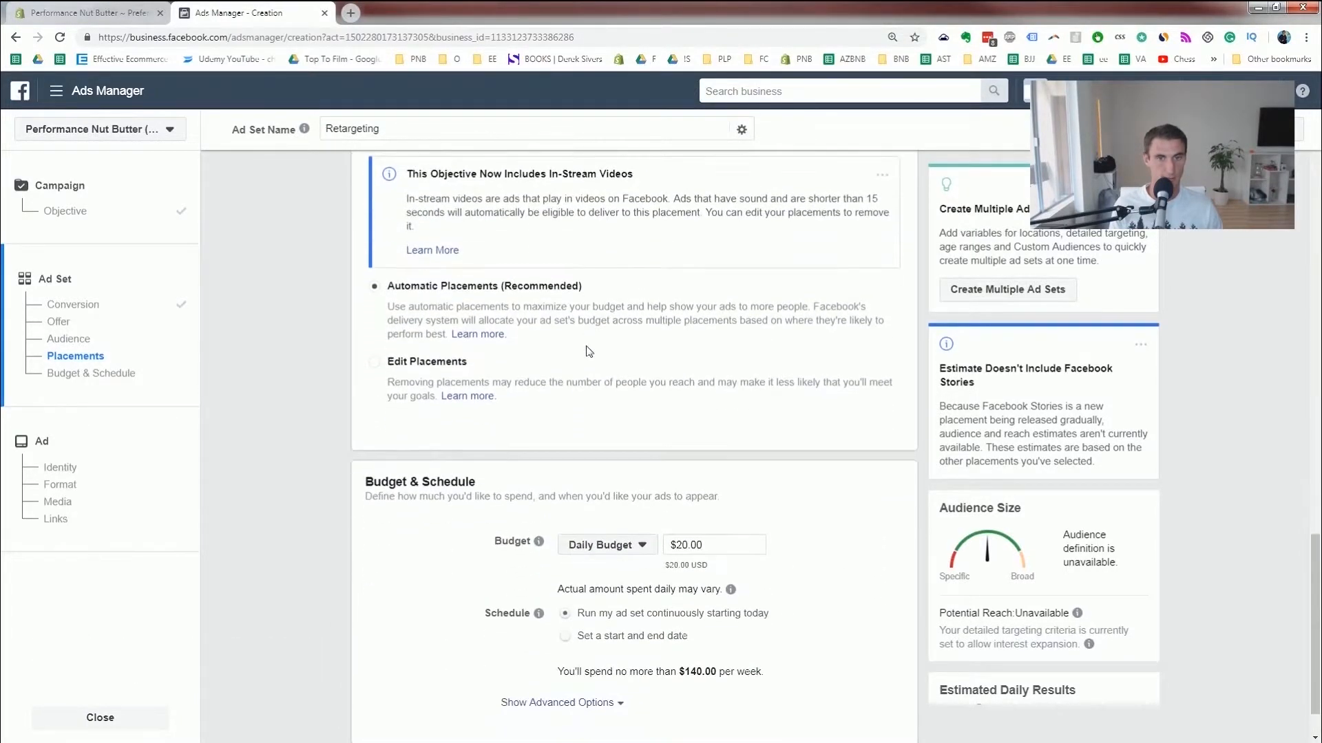
pyautogui.scroll(-1, 588, 351)
pyautogui.click(706, 494)
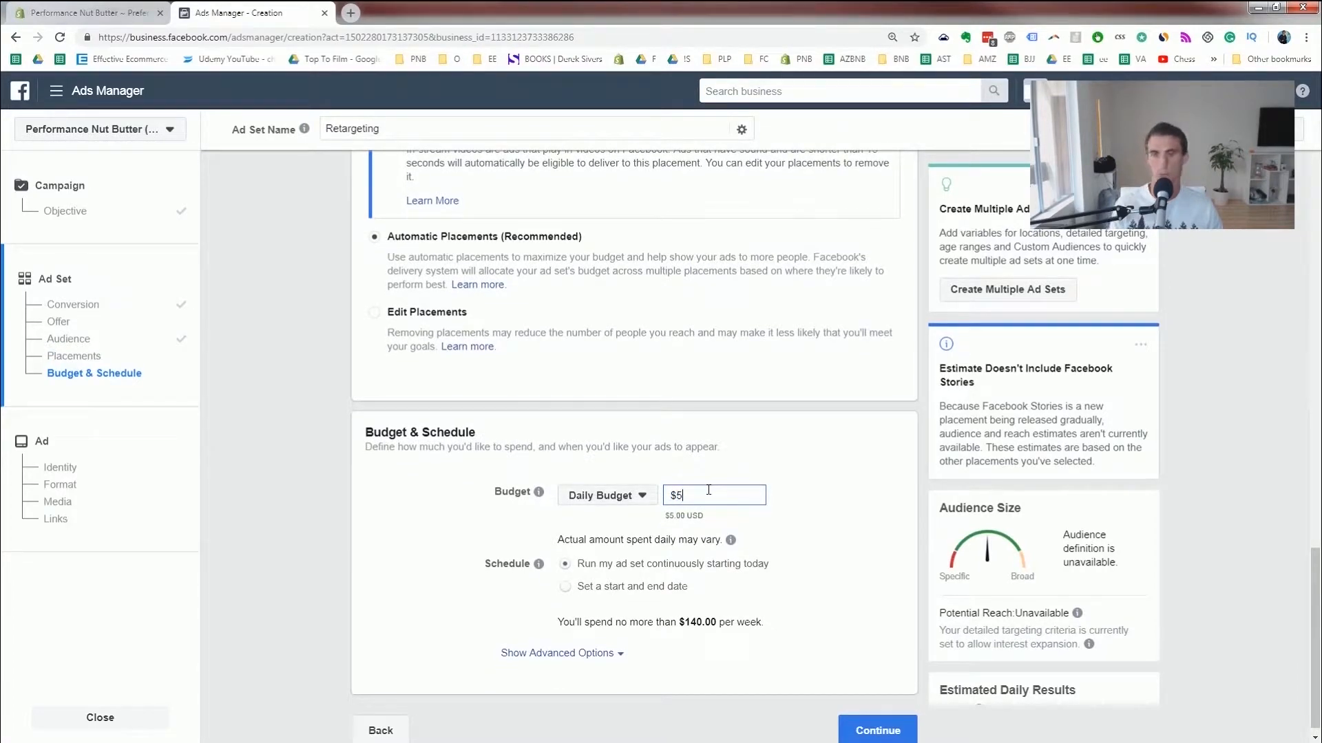
pyautogui.click(829, 532)
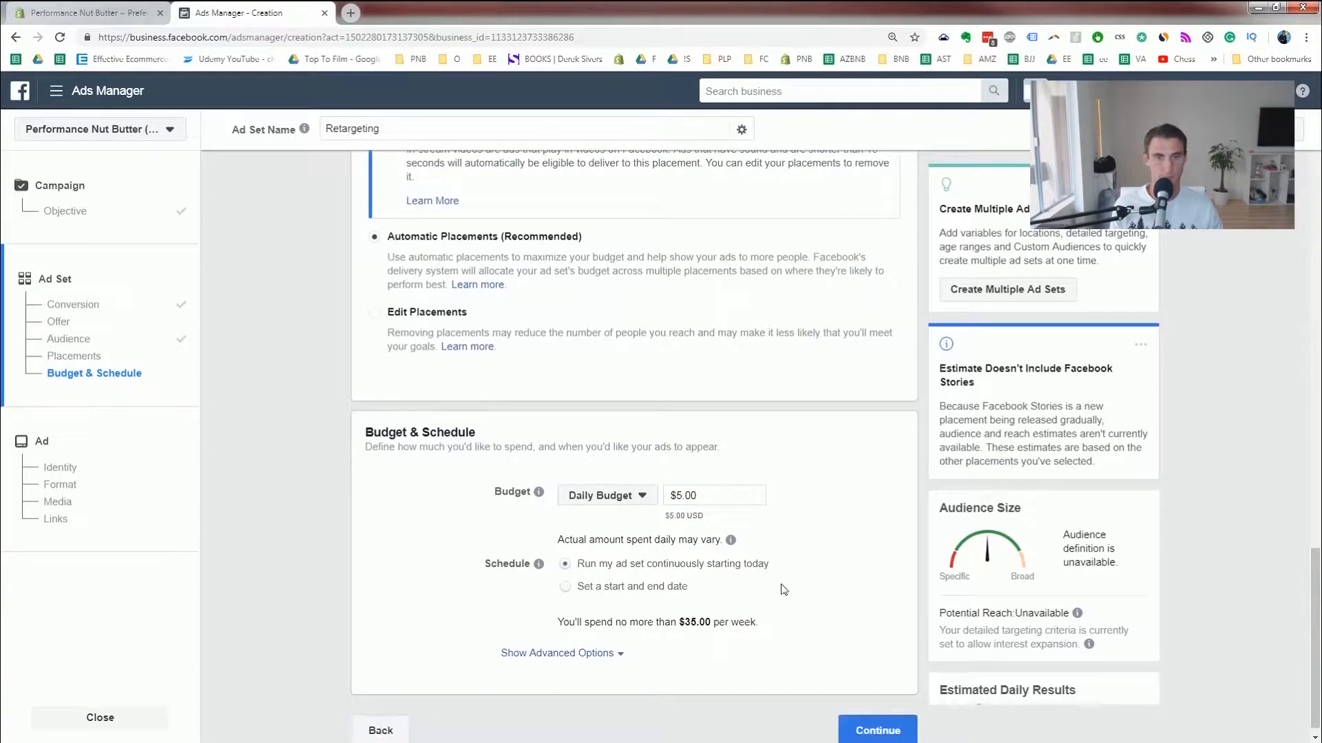
pyautogui.click(870, 728)
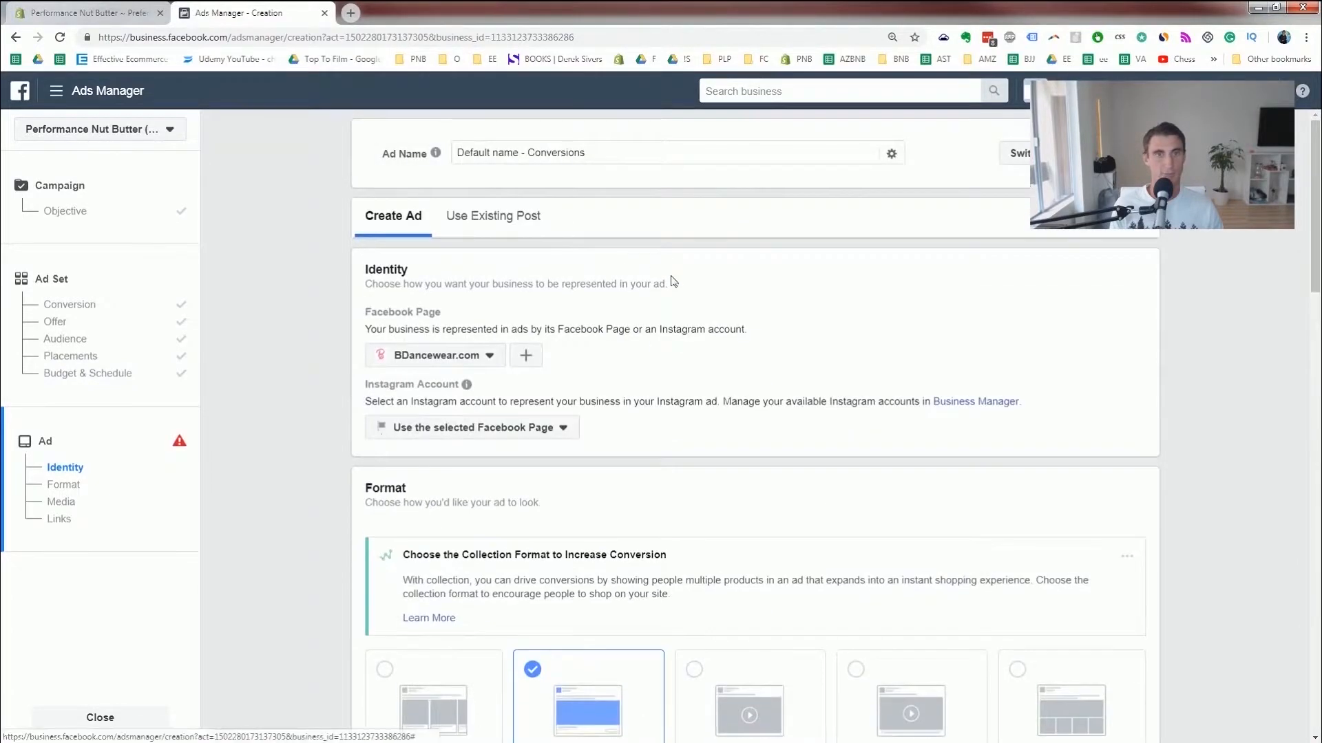
# - Choose Performance Nut Butter as the ad's Facebook Page and check the Instagram account options
pyautogui.click(456, 365)
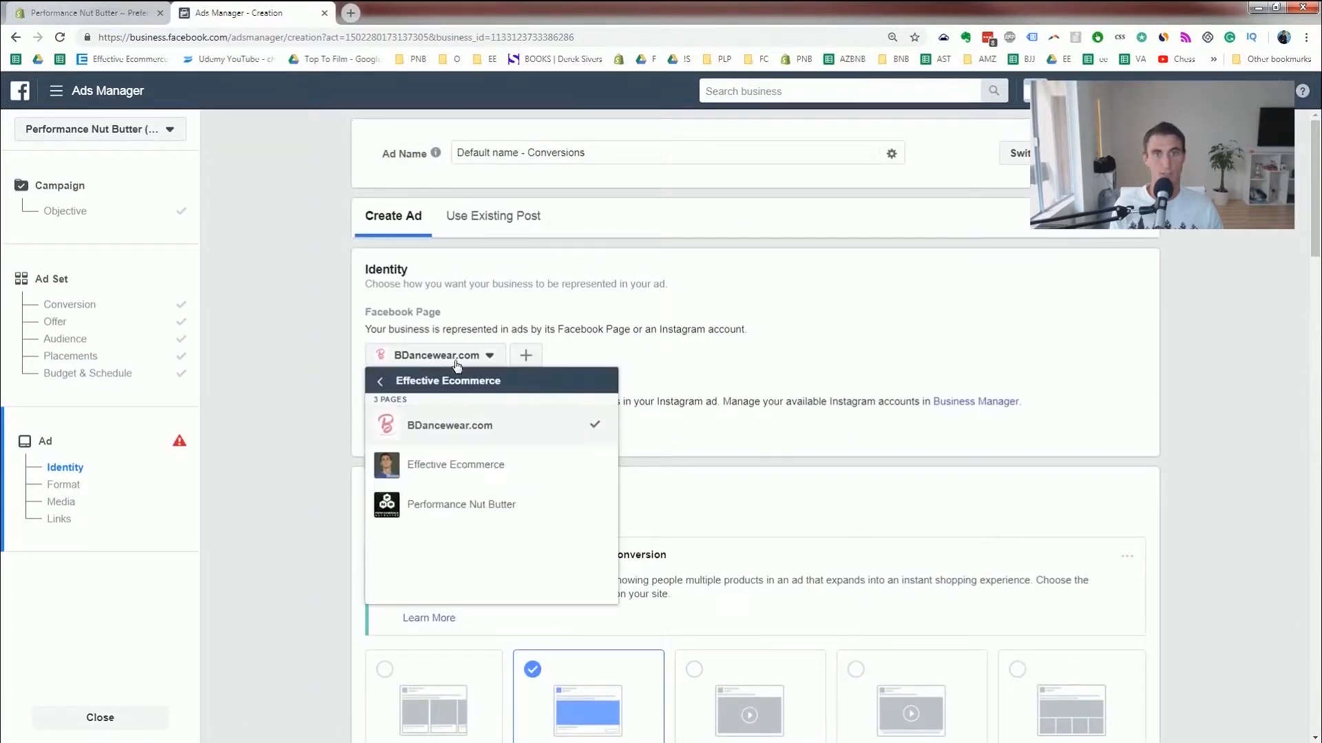
pyautogui.click(465, 505)
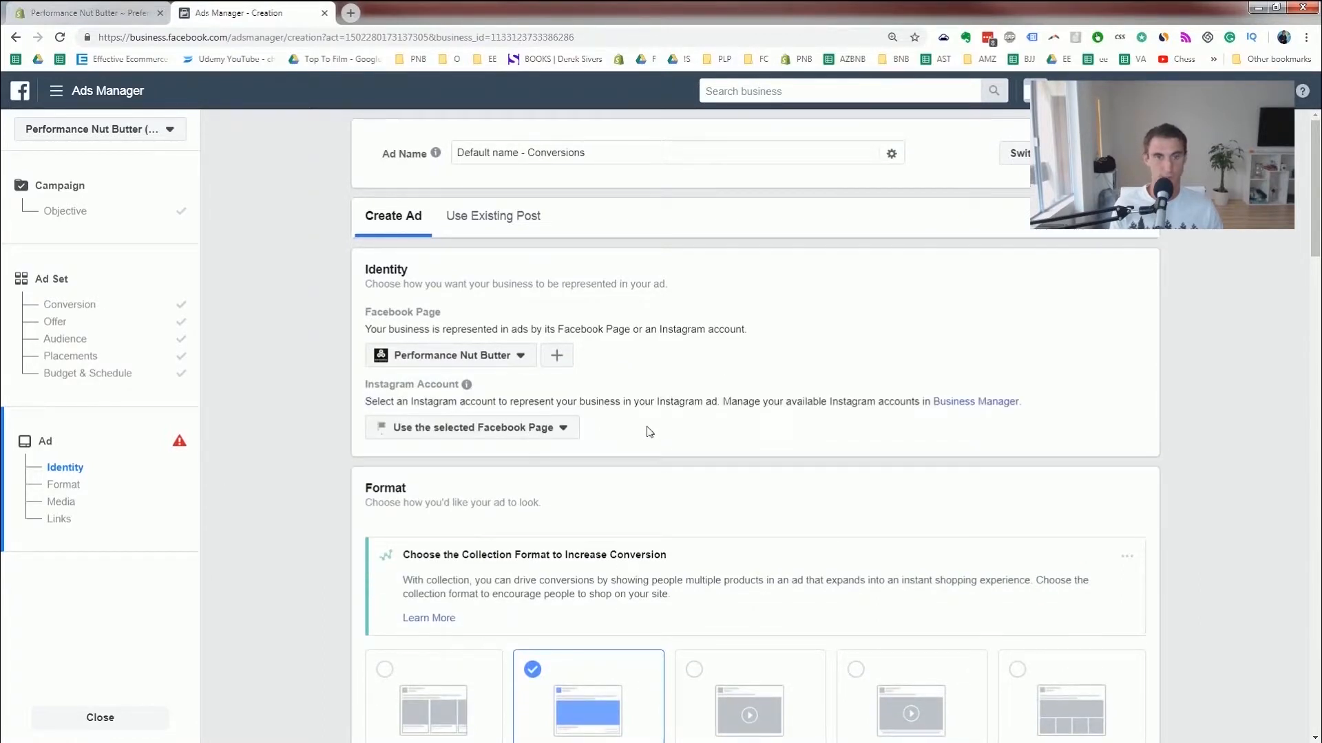
pyautogui.click(517, 430)
pyautogui.click(532, 425)
# - Keep the Single Image format and upload "Facebook Crop.jpg" from the Customer Photos folder as the ad image
pyautogui.scroll(-4, 734, 433)
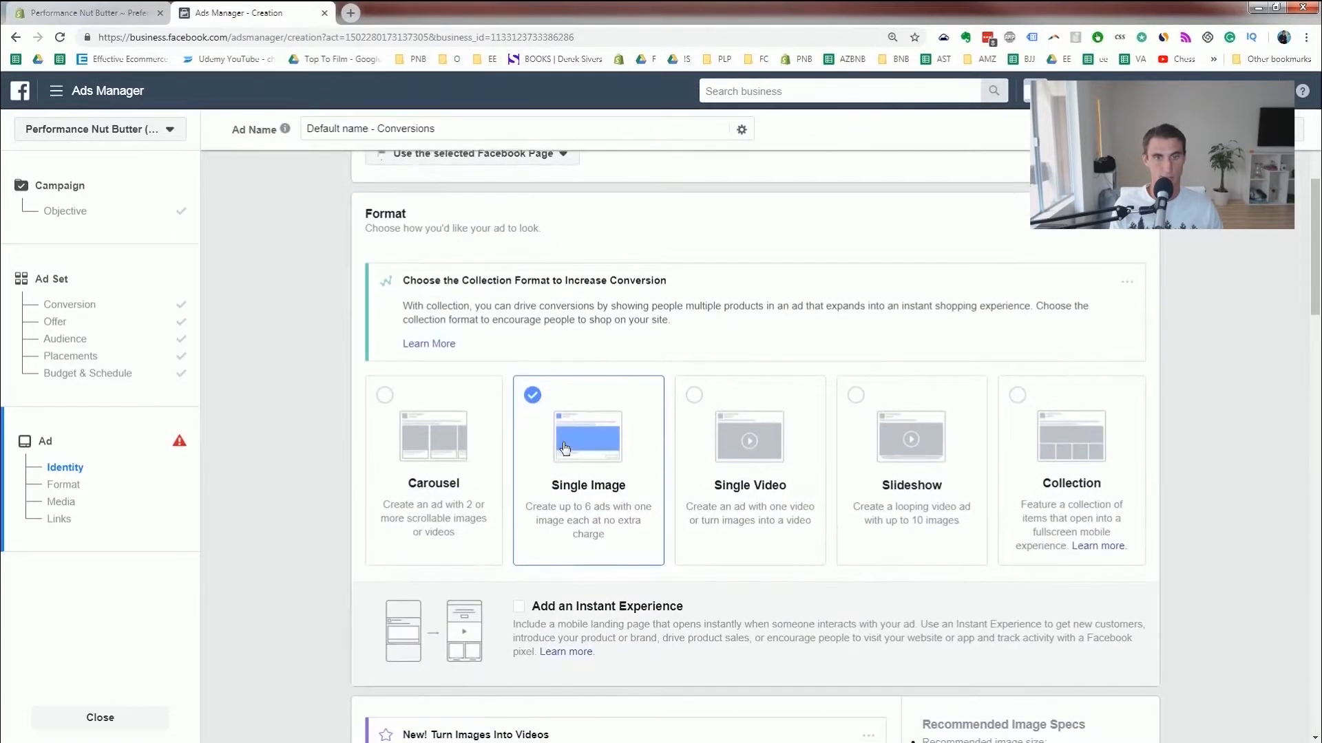
pyautogui.scroll(-6, 560, 319)
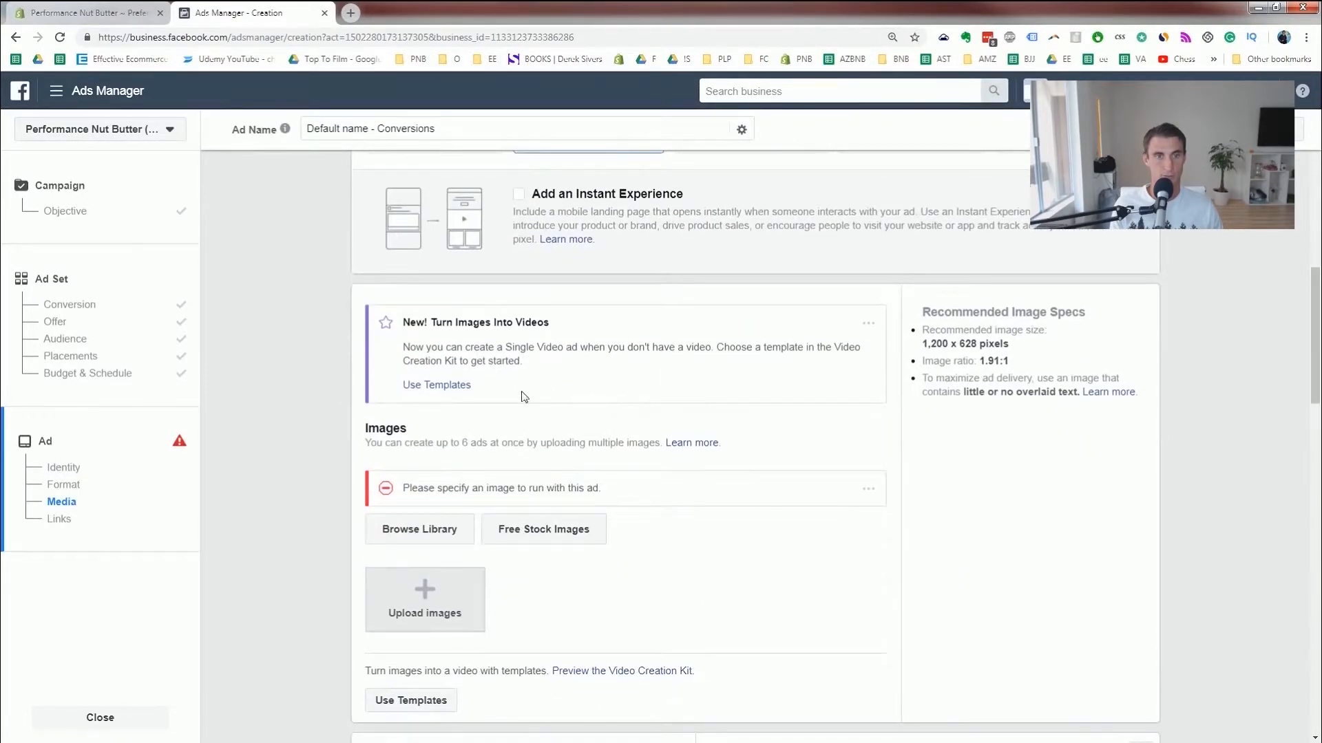
pyautogui.scroll(-4, 440, 329)
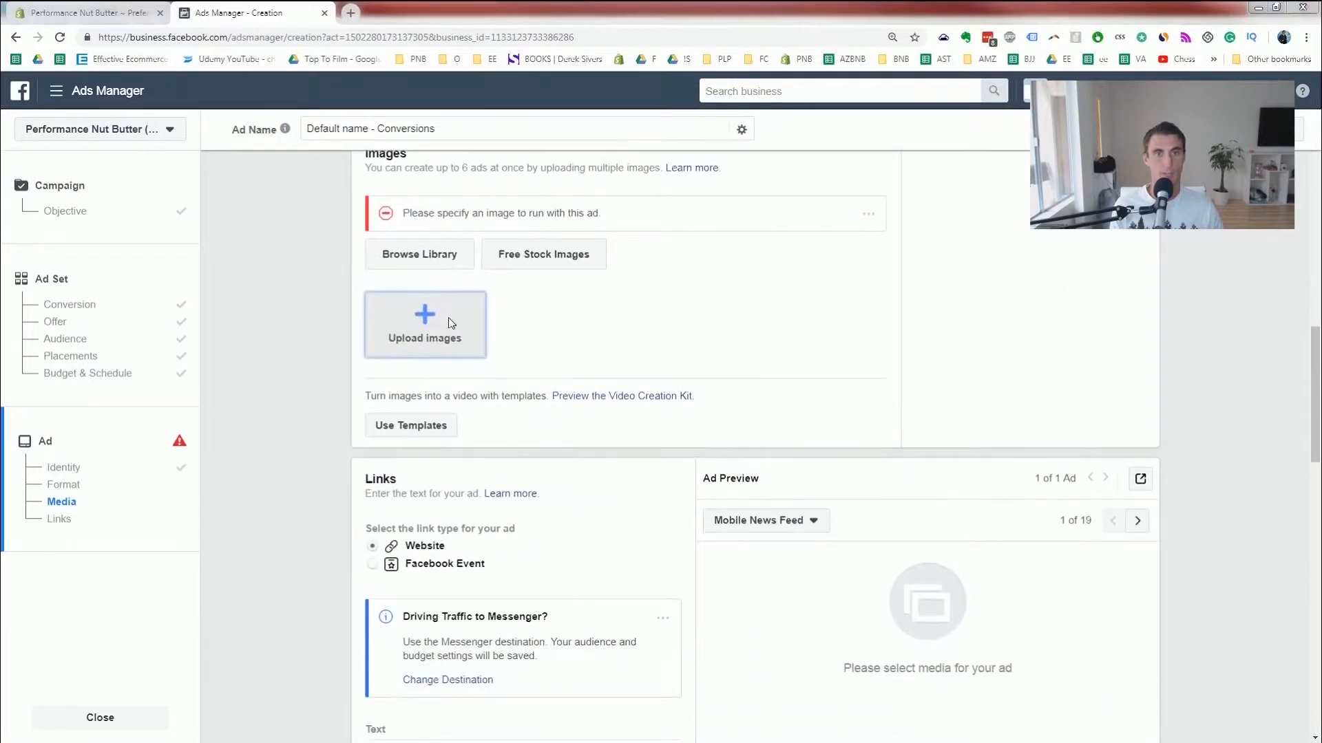
pyautogui.click(451, 324)
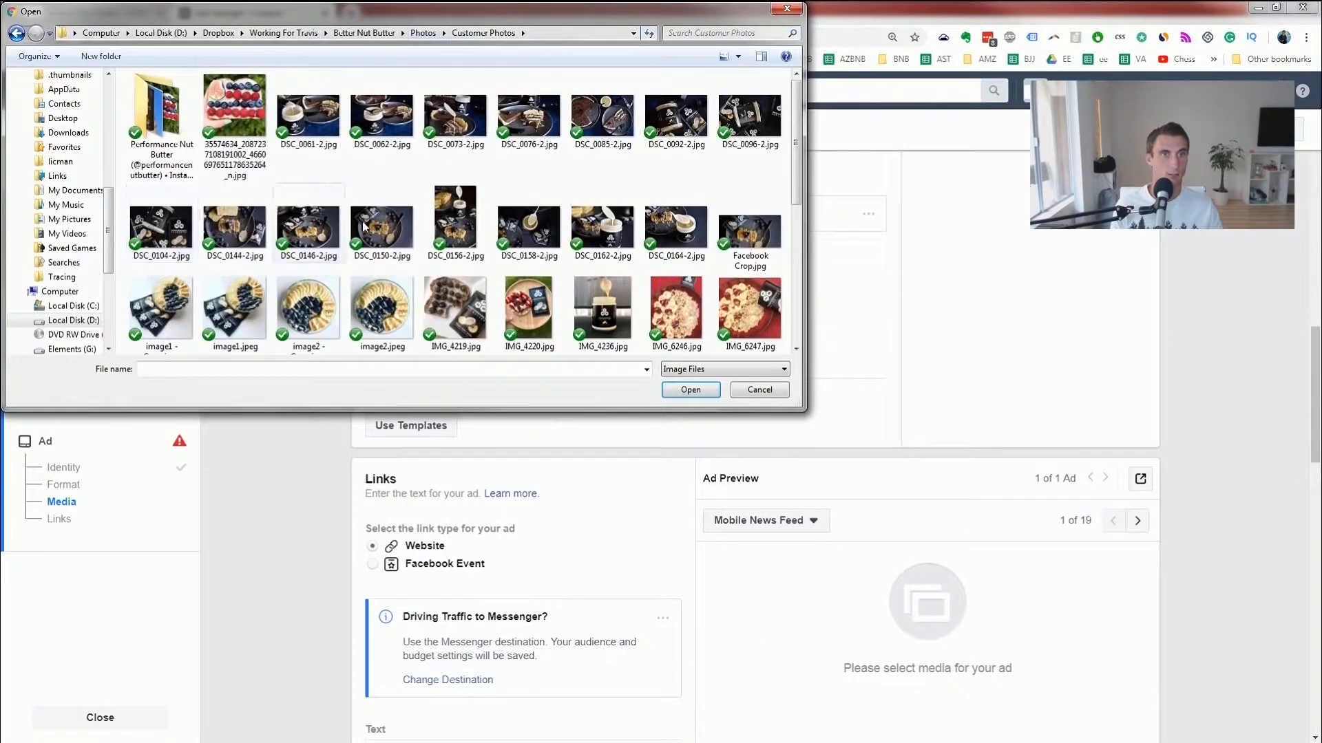
pyautogui.click(428, 229)
pyautogui.scroll(-5, 441, 234)
pyautogui.scroll(5, 440, 234)
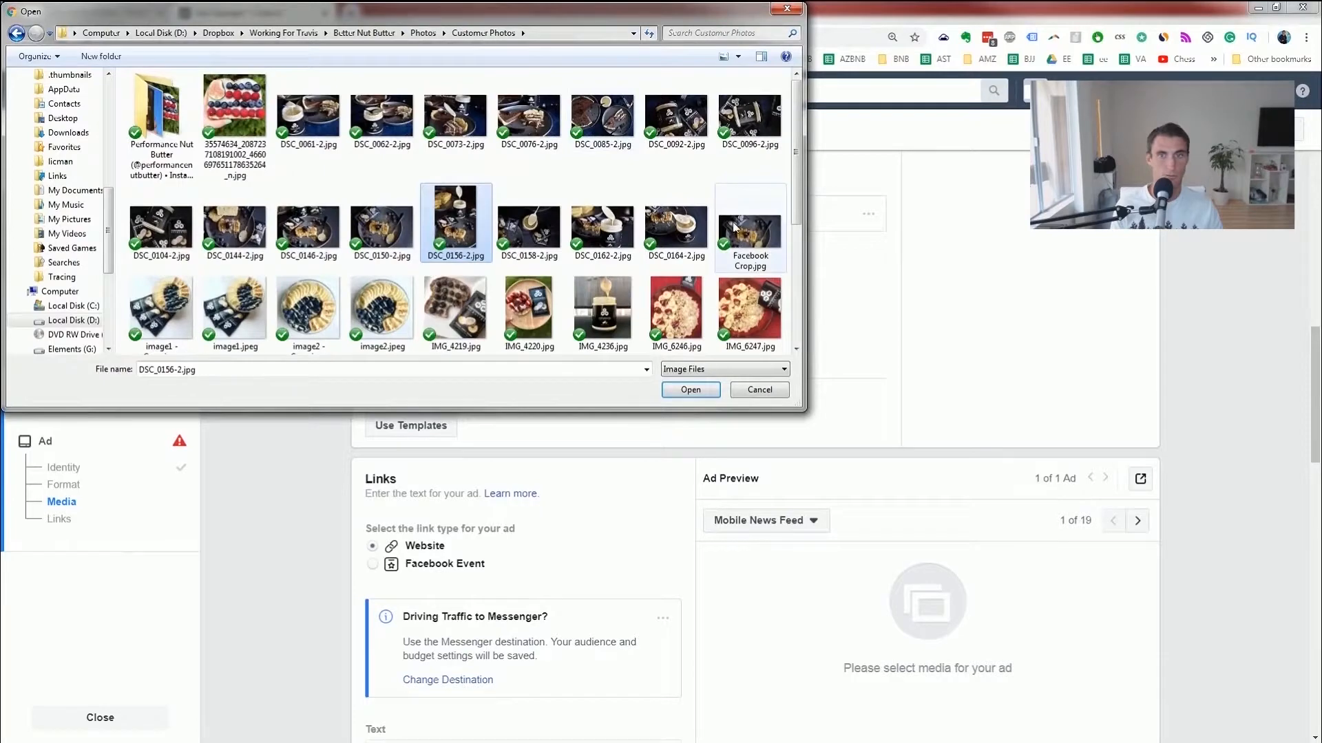
pyautogui.click(752, 241)
pyautogui.doubleClick(752, 241)
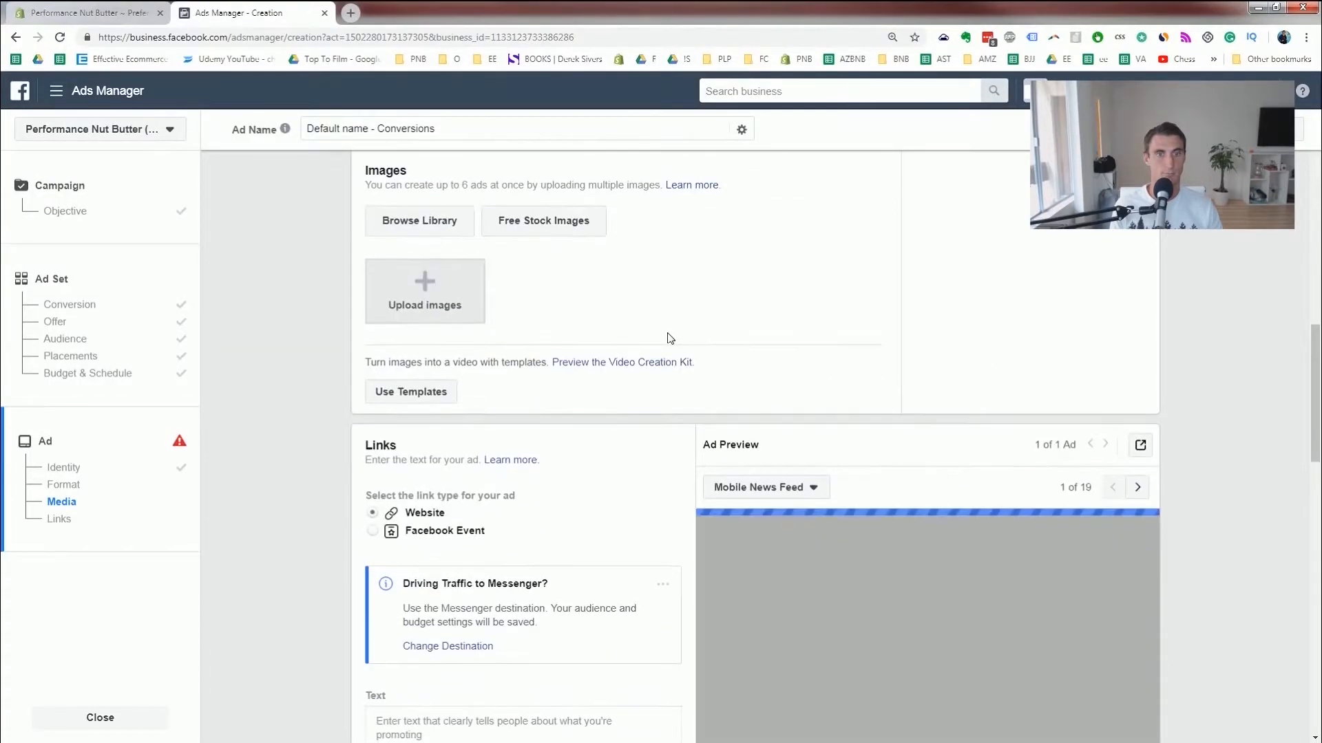
# - Copy the web address of the Macadamia, Coconut & Cashew Blend product page and enter it as the ad's Website URL
pyautogui.scroll(-5, 668, 337)
pyautogui.scroll(-1, 335, 217)
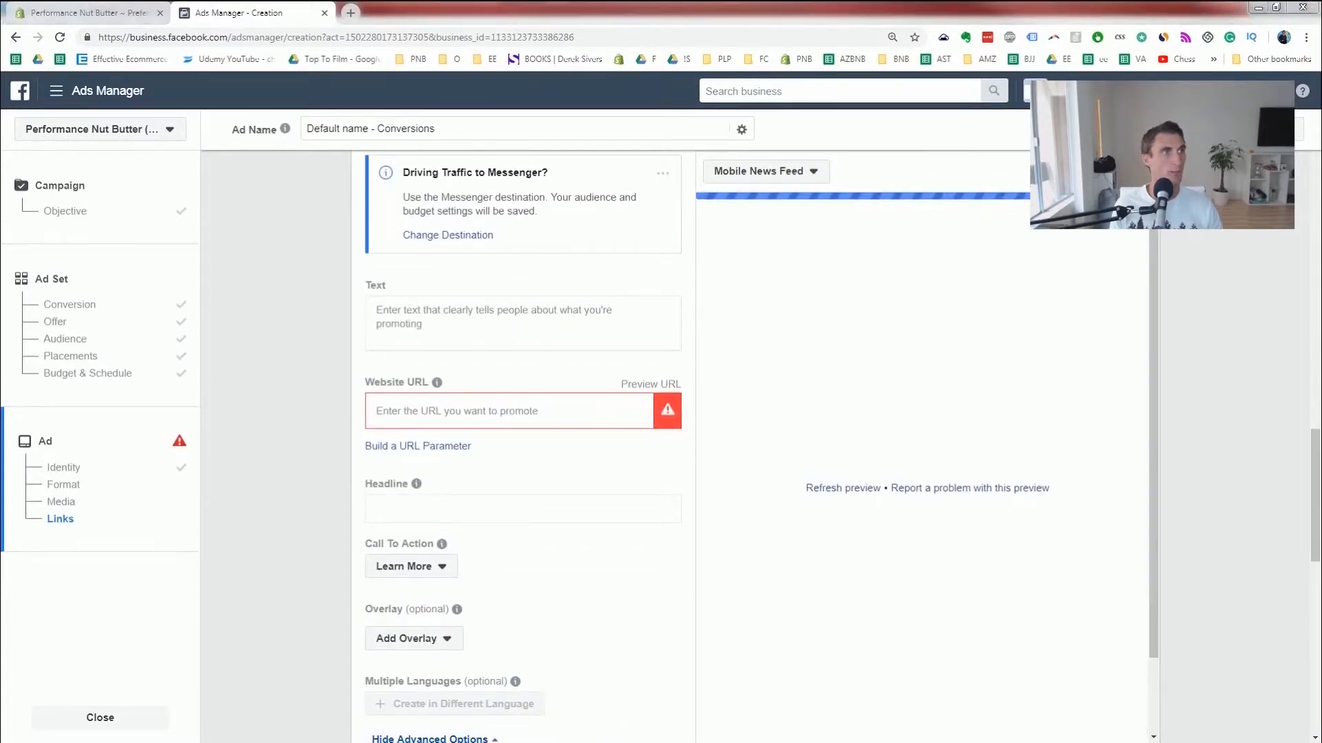
pyautogui.moveTo(274, 7); pyautogui.dragTo(349, 15)
pyautogui.click(354, 42)
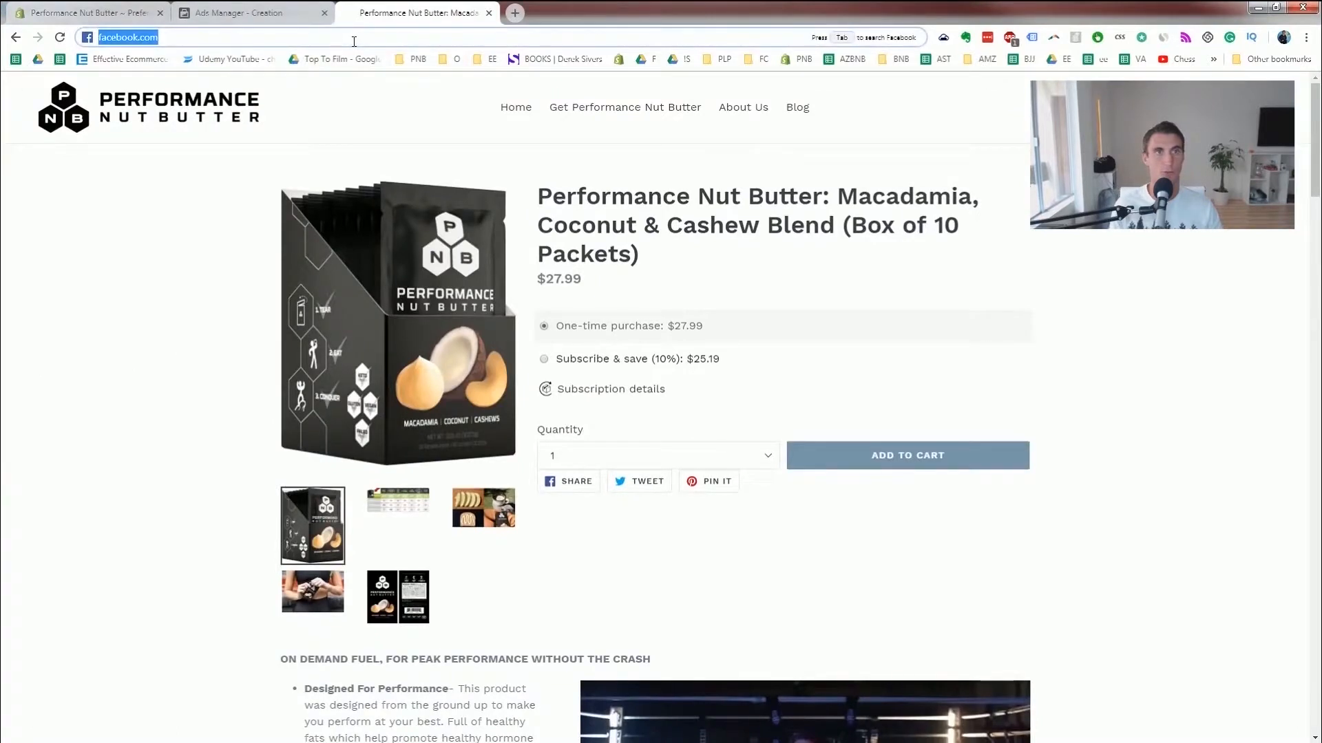
pyautogui.click(61, 39)
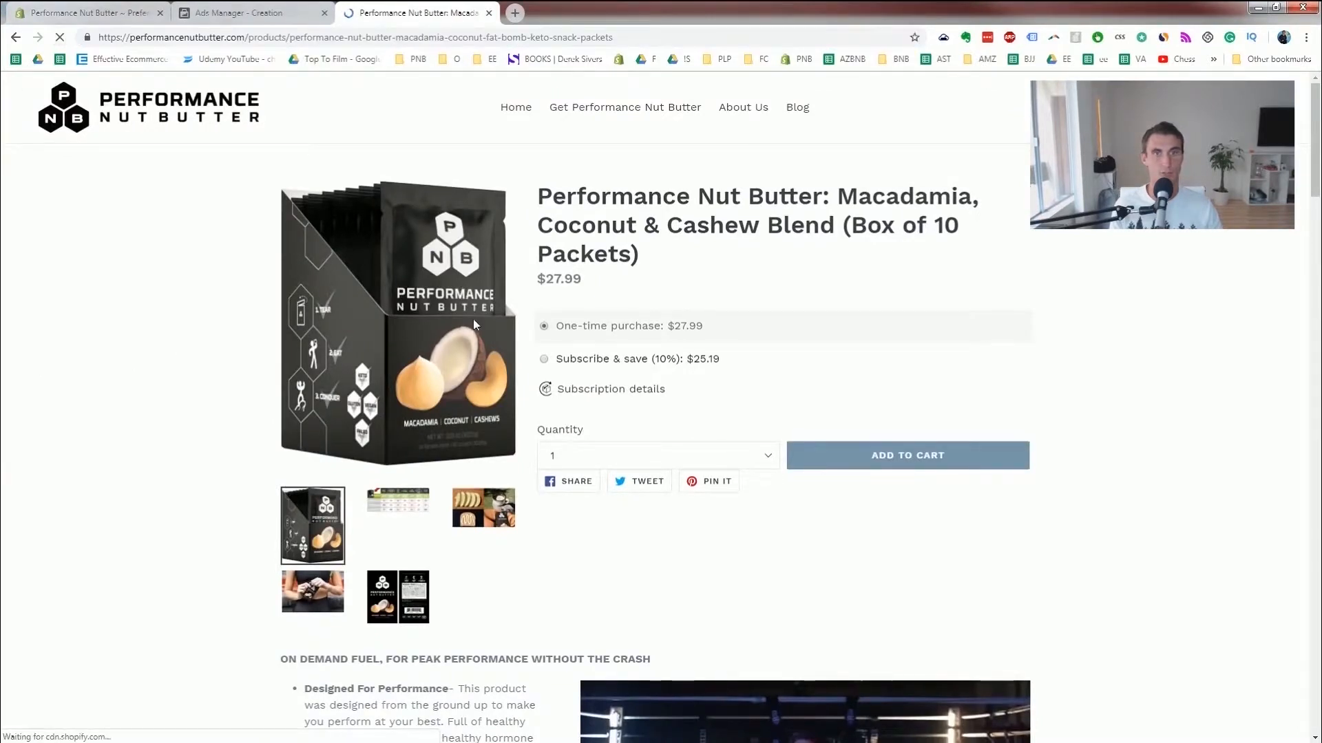
pyautogui.click(365, 38)
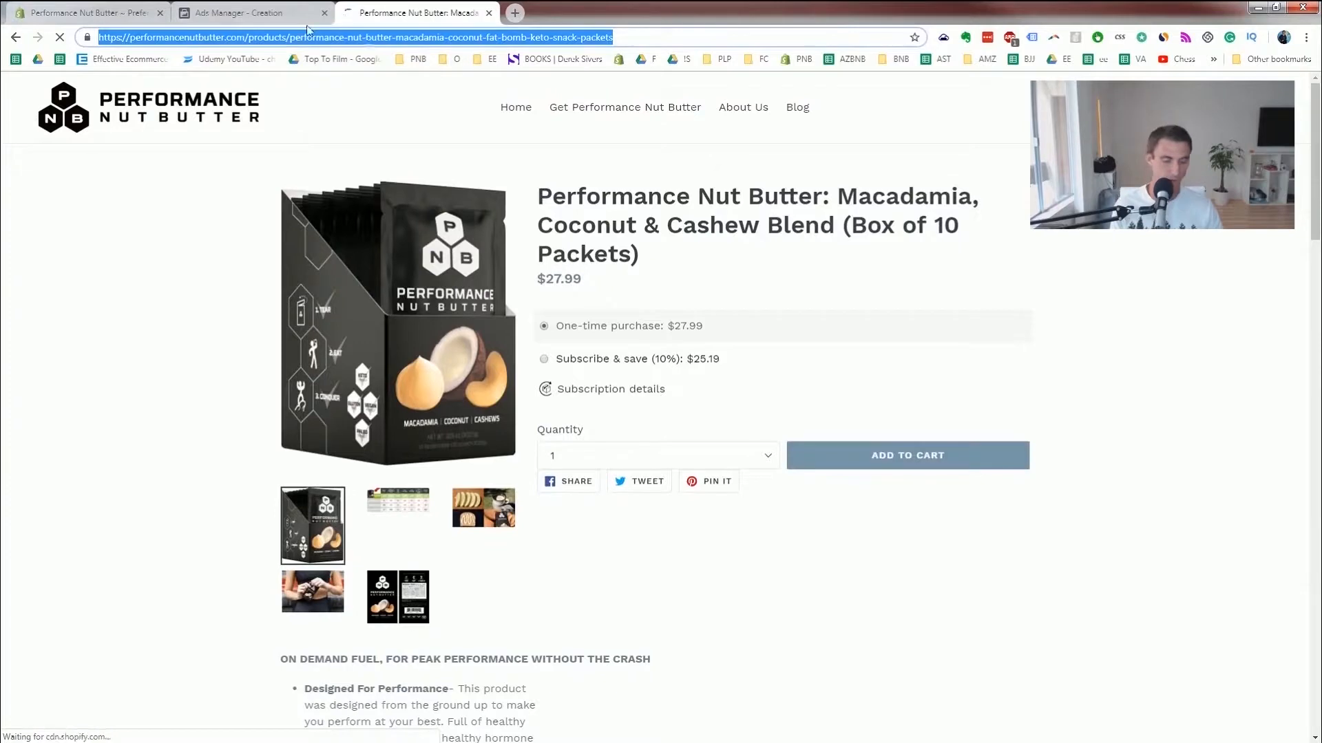
pyautogui.click(249, 13)
pyautogui.click(489, 405)
pyautogui.hotkey('ctrl', 'v')
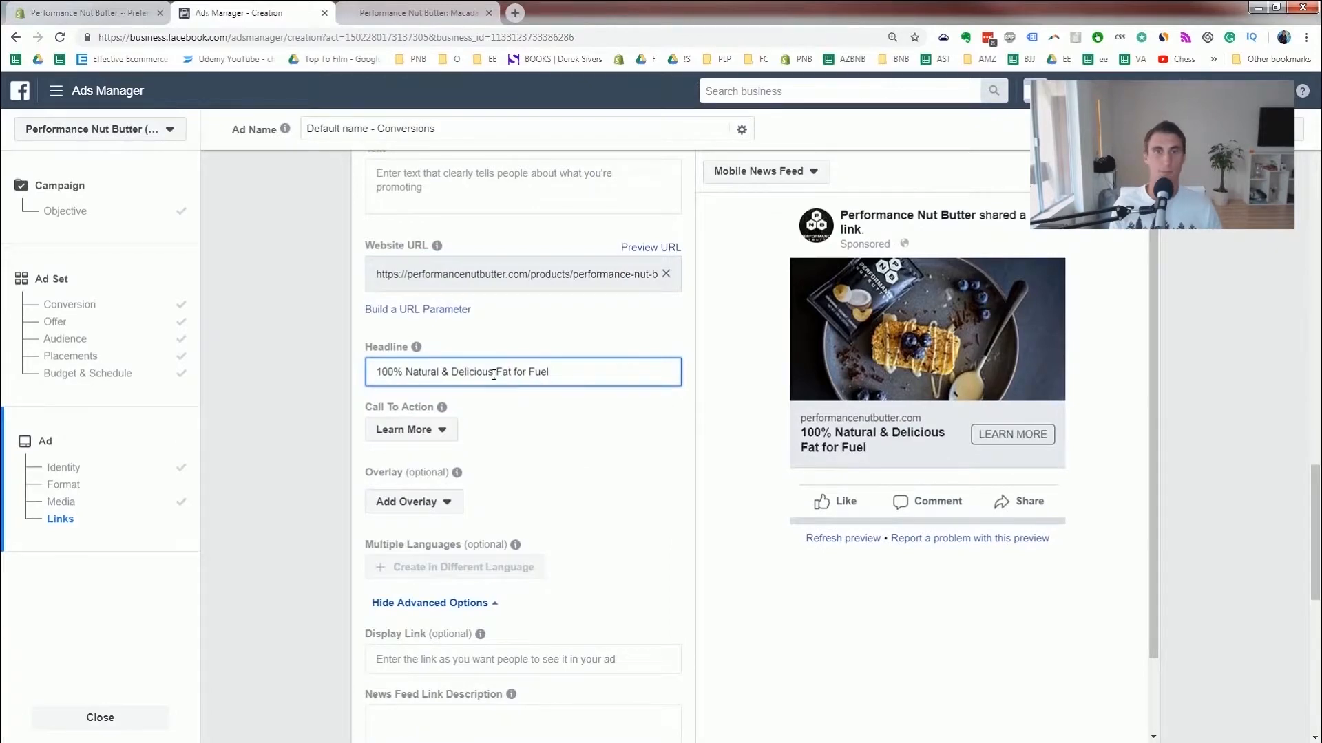
# - Preview the ad in the Desktop News Feed and compare the optional display link with the product page's full web address
pyautogui.click(803, 168)
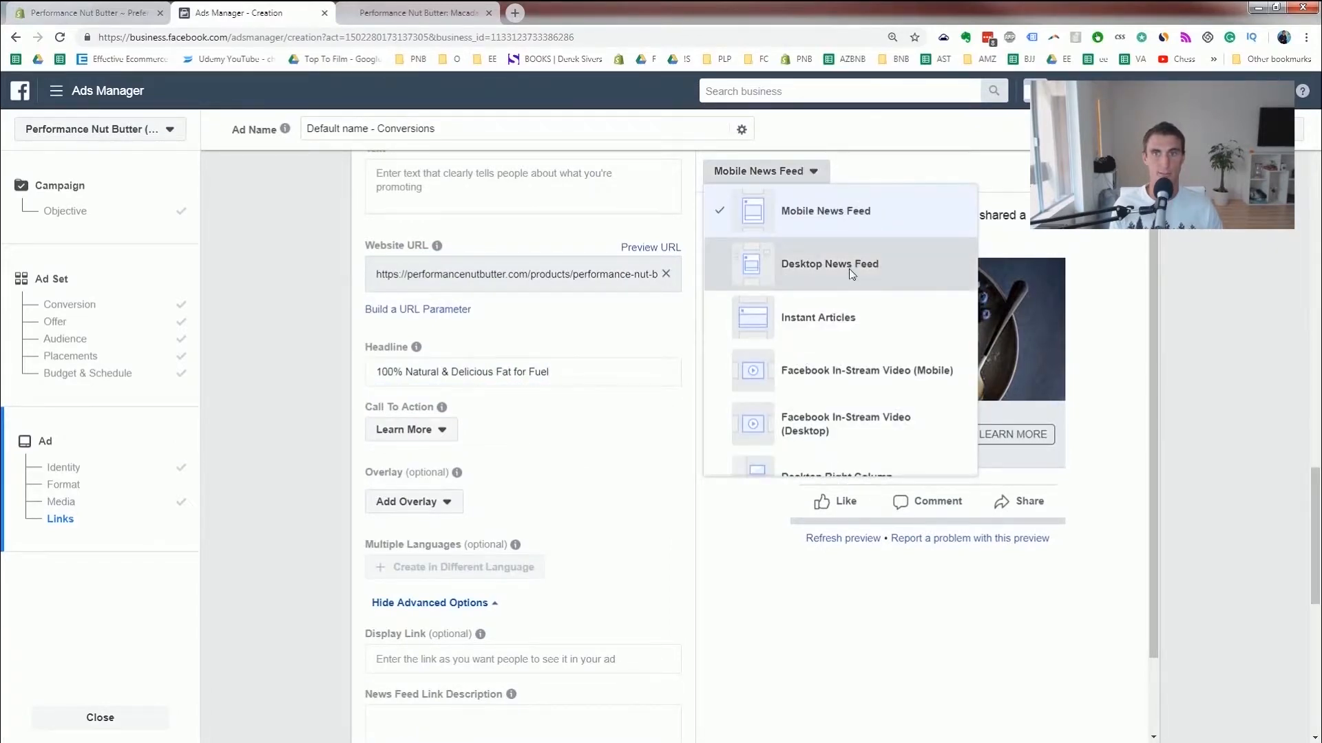
pyautogui.click(851, 272)
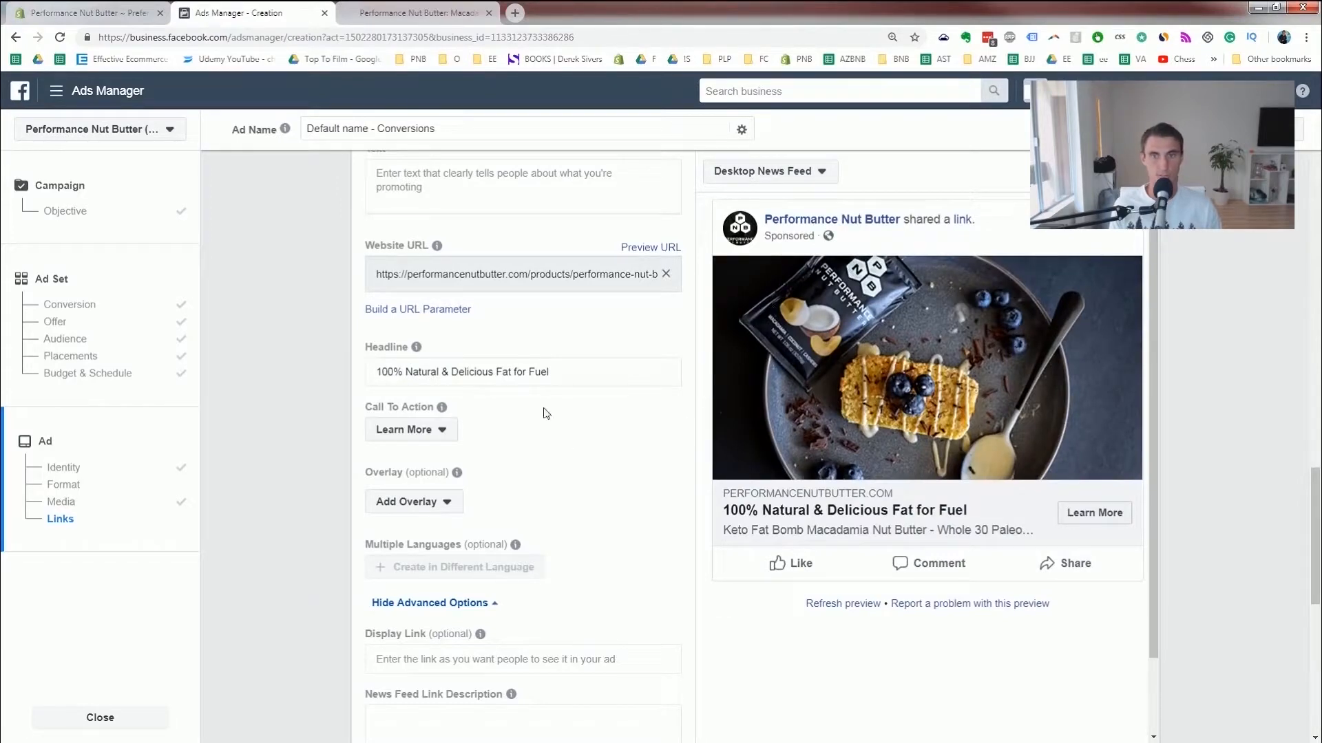
pyautogui.scroll(-1, 444, 417)
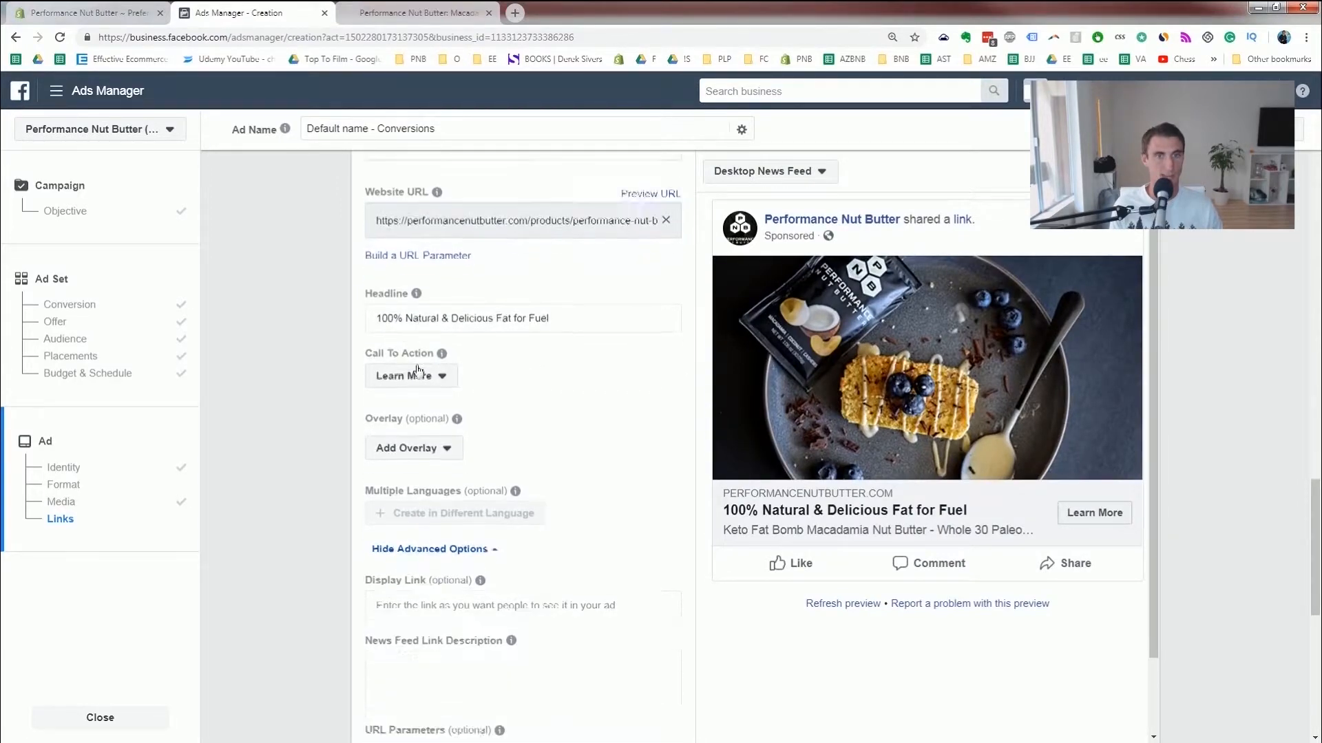
pyautogui.click(448, 586)
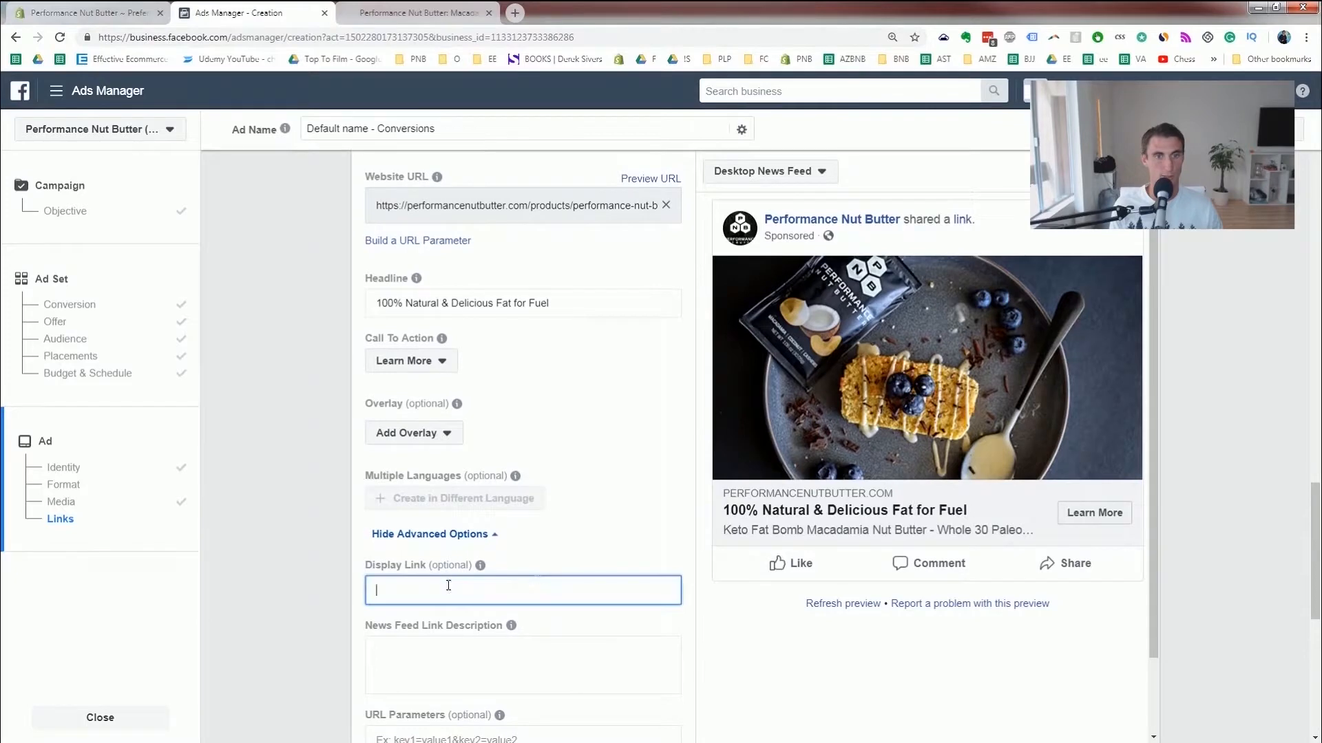
pyautogui.scroll(-1, 595, 485)
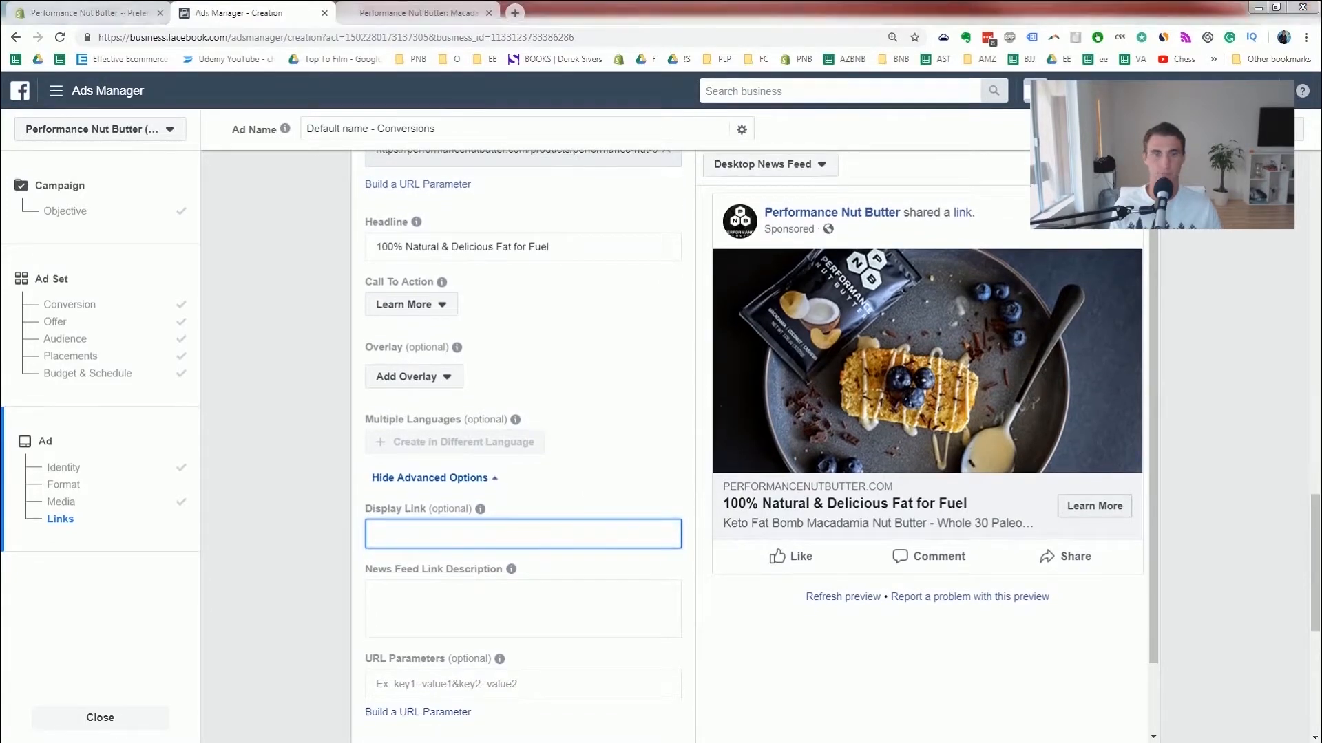
pyautogui.click(557, 536)
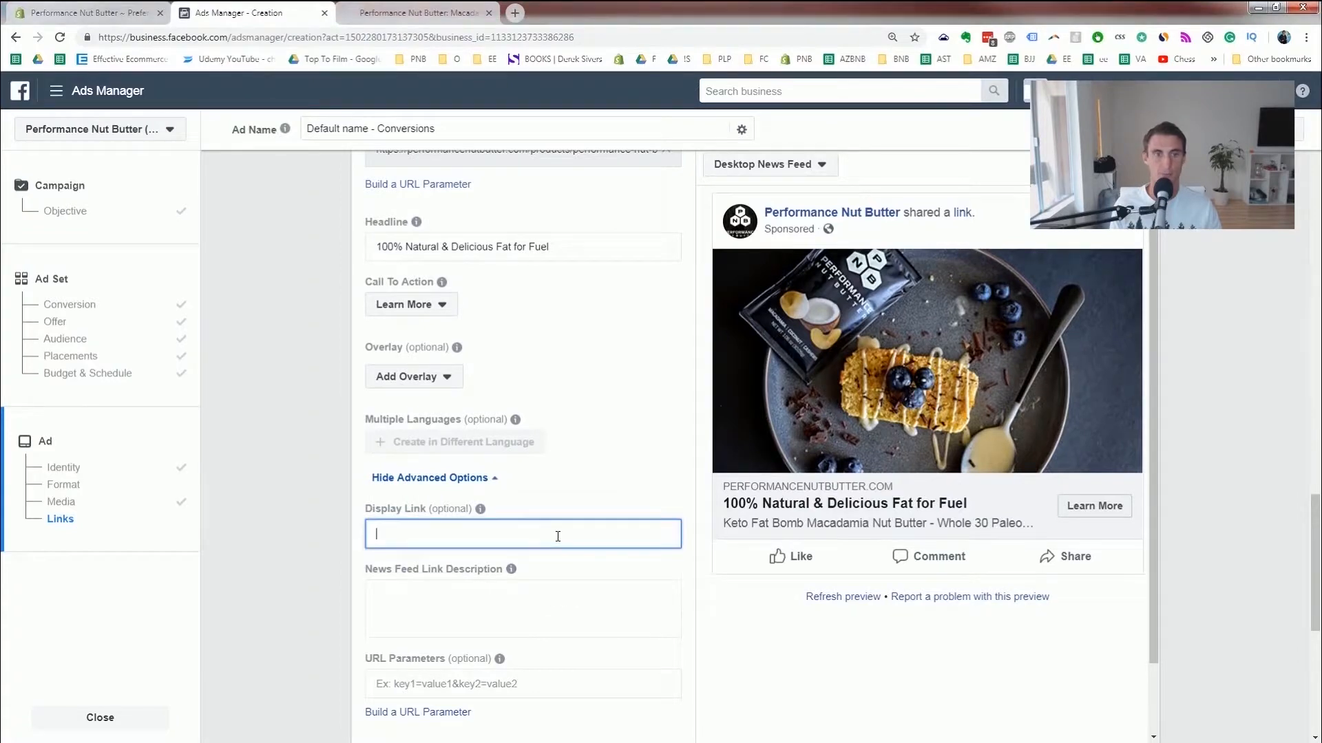
pyautogui.click(419, 12)
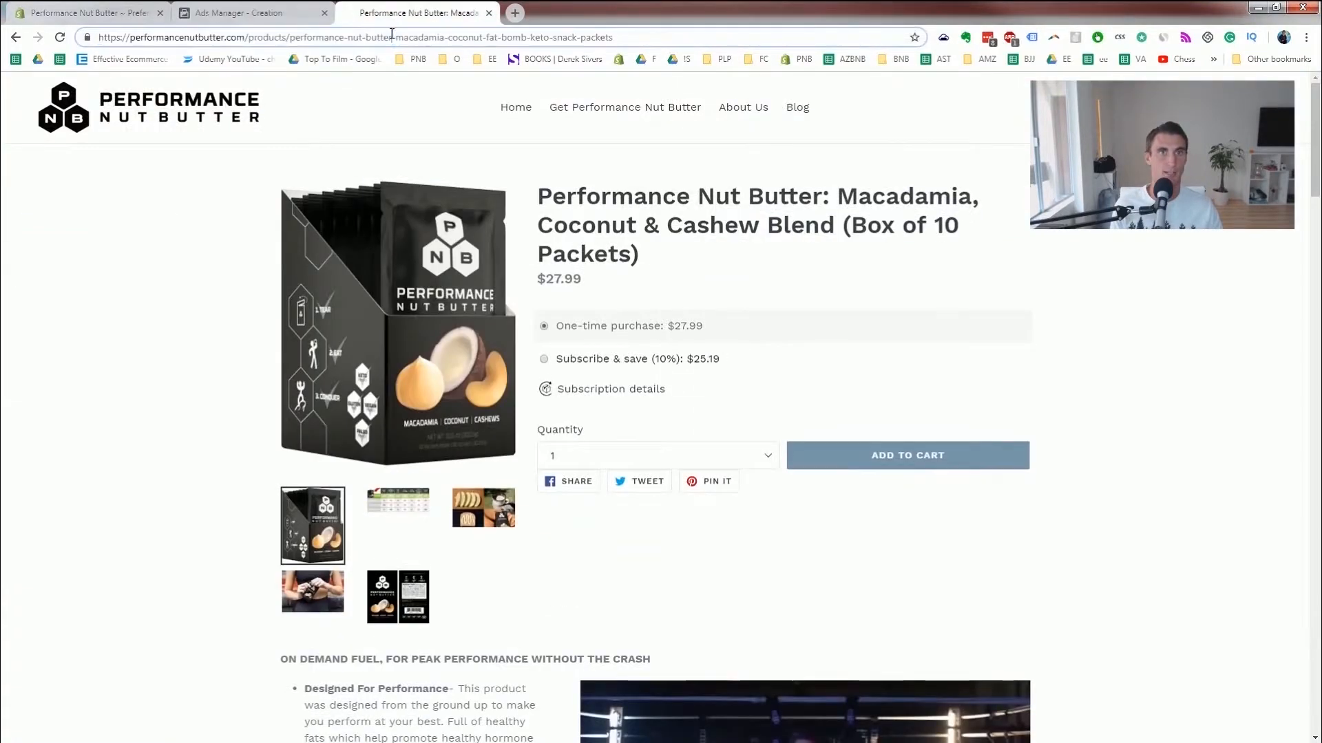
pyautogui.click(392, 38)
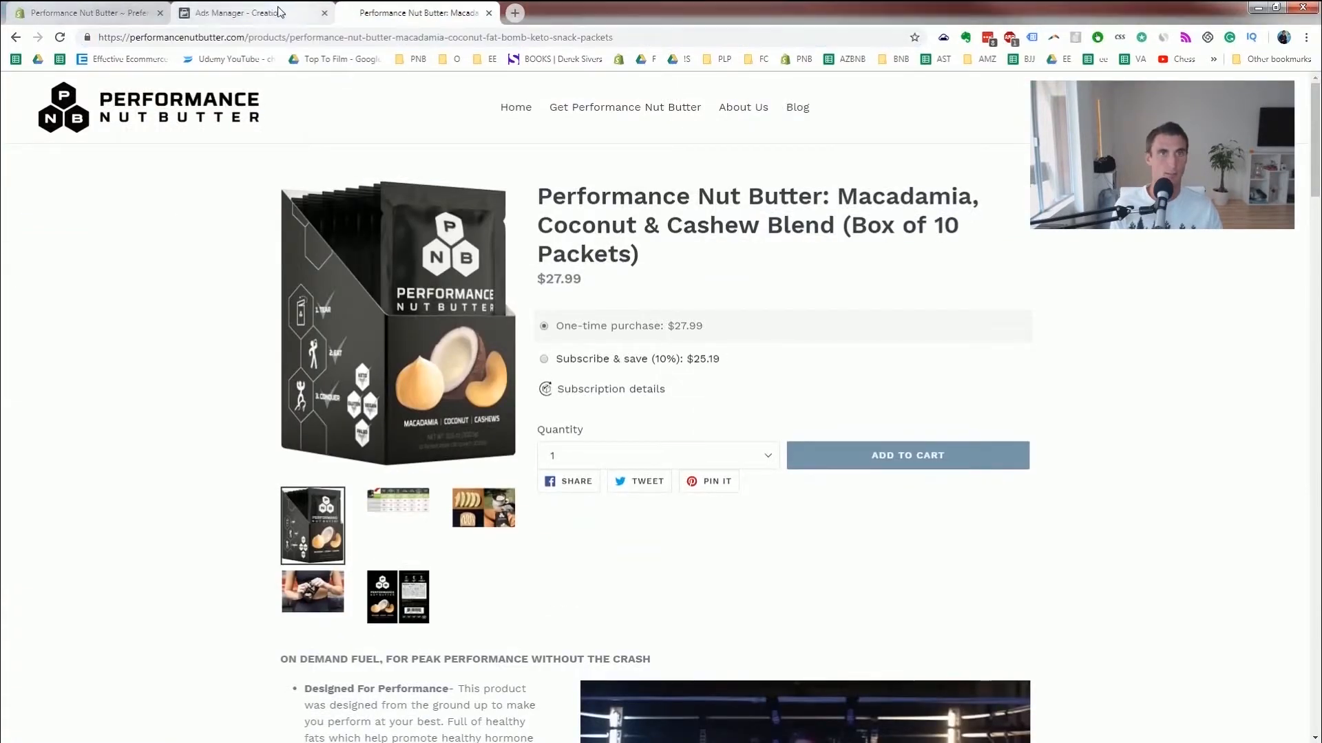
pyautogui.click(303, 15)
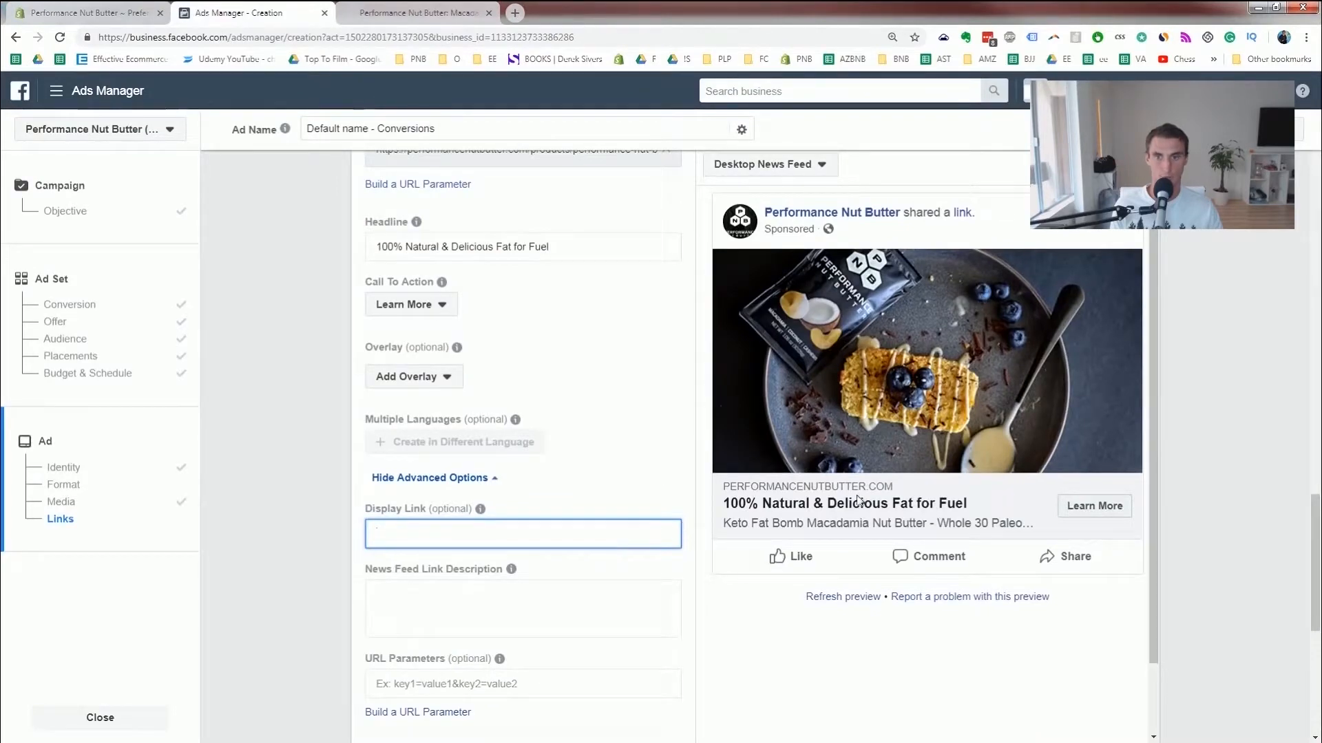
# - Enter the News Feed link description beginning "FUELS YOUR POWER, NOT YOUR CRAVINGS: DON'T CHEAT with glucose gels" and confirm the ad
pyautogui.click(453, 592)
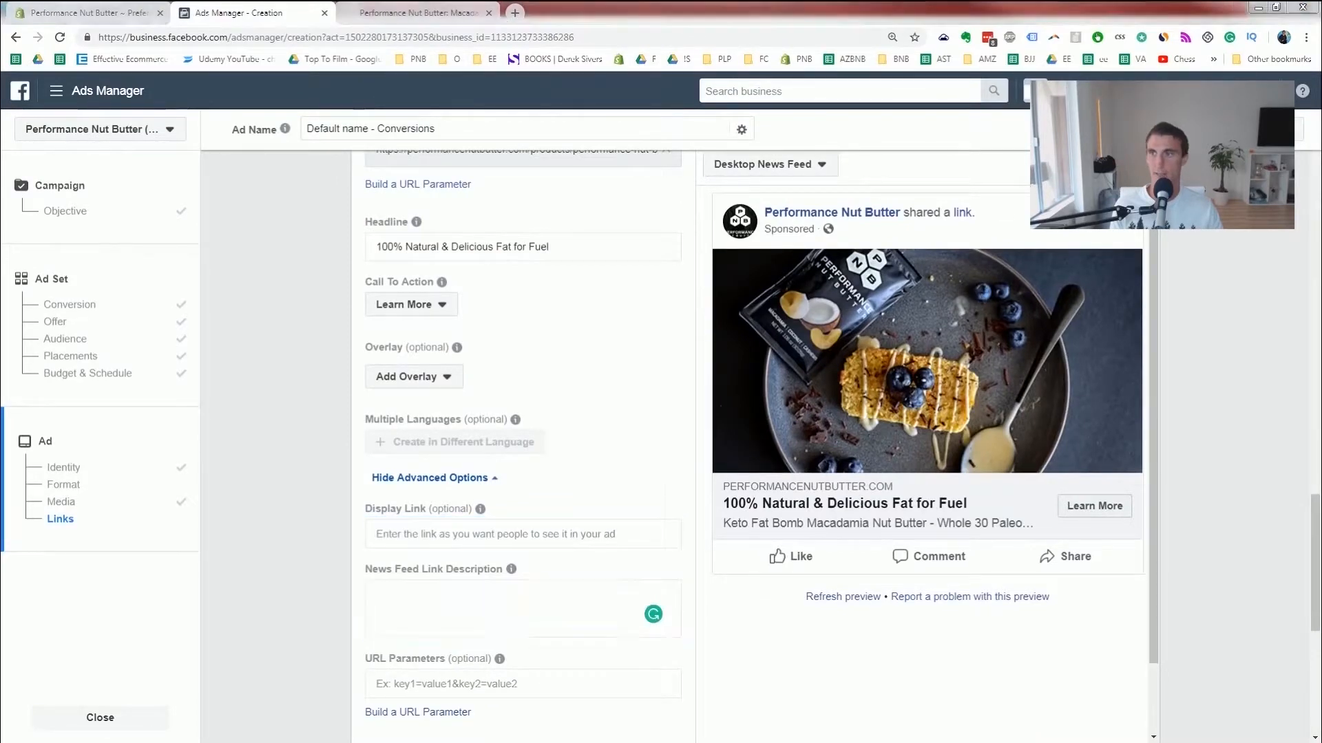
pyautogui.click(501, 614)
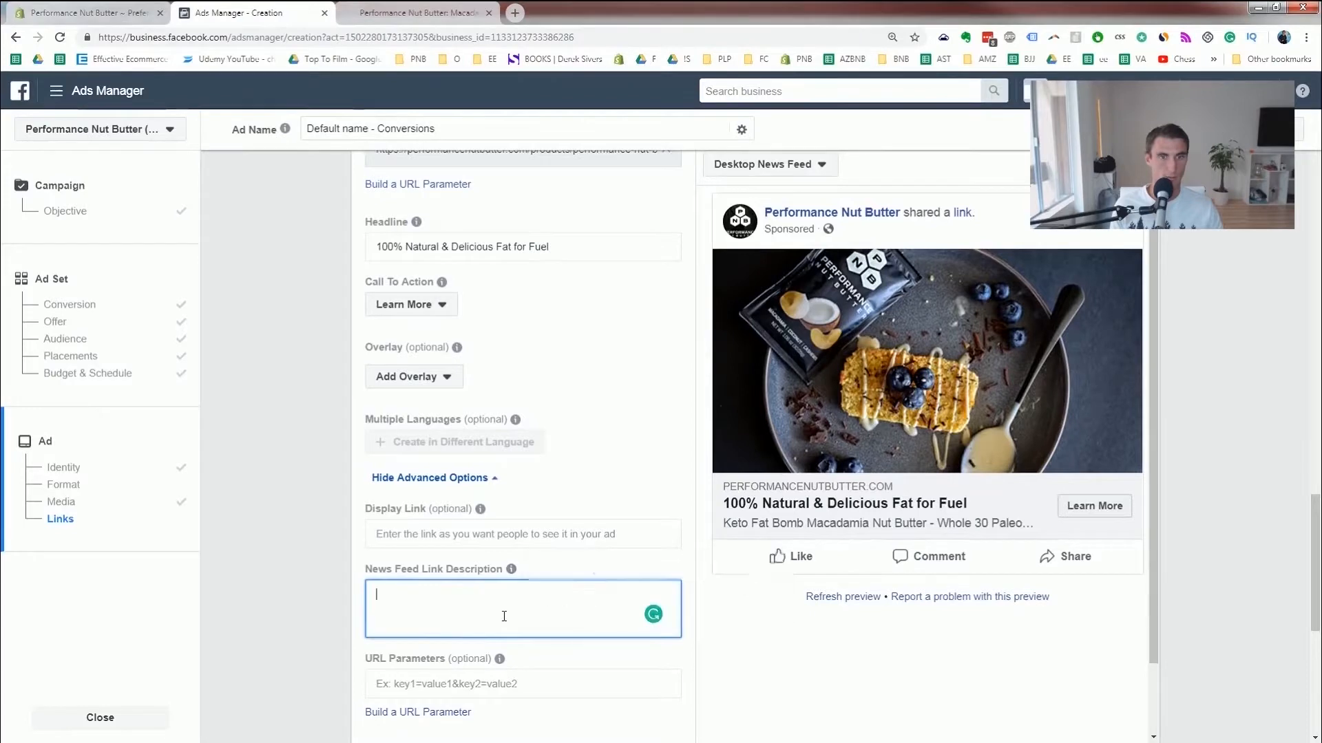
pyautogui.write("FUELS YOUR POWER, NOT YOUR CRAVINGS: DON'T CHEAT with glucose gels and endurance gels that simply get you high, then send you crashing. Pro athletes say the ingredients in Performance keto friendly nut butter make the BEST LOW CARB snack for diabetics and competitors - elevating energy, while satisfying your SALTY and SWEET TOOTH, so you DEFEAT the TEMPTATION to cheat on a ketosis diet, without the stimulants, sugar or crash!")
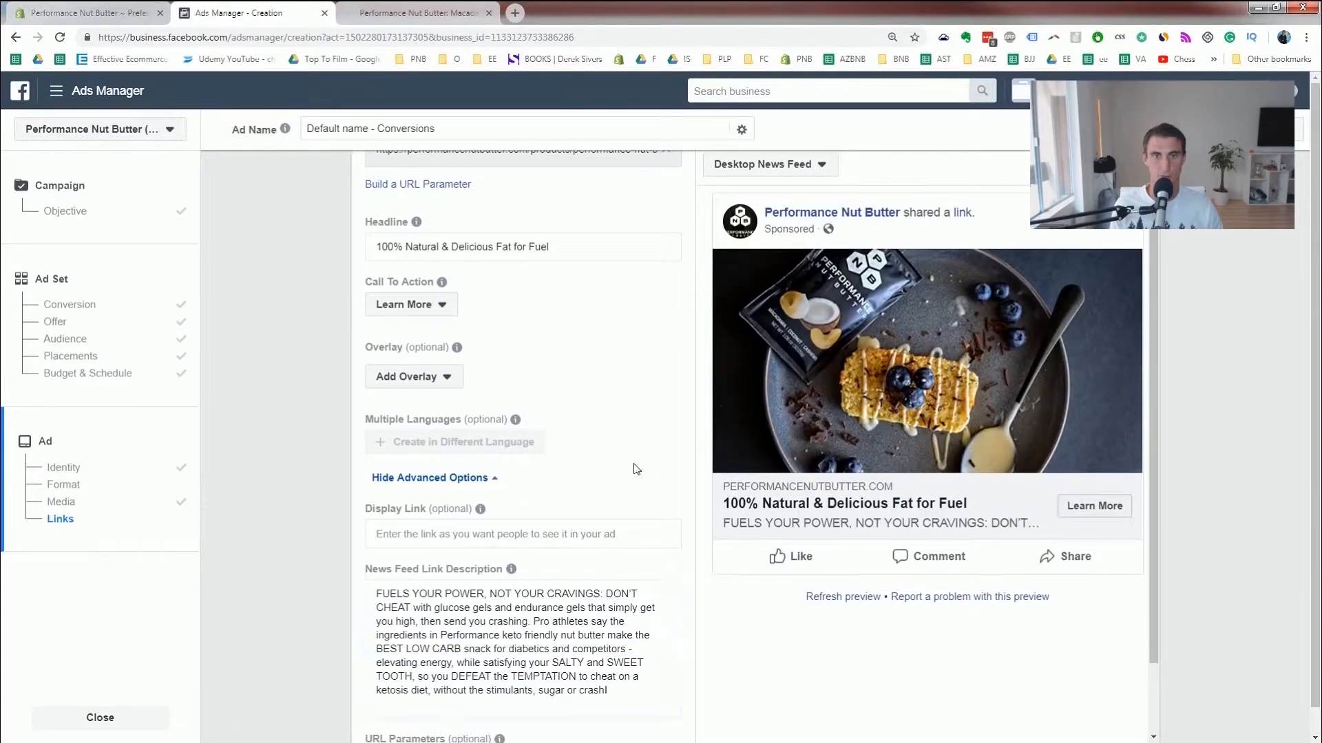
pyautogui.scroll(-8, 636, 469)
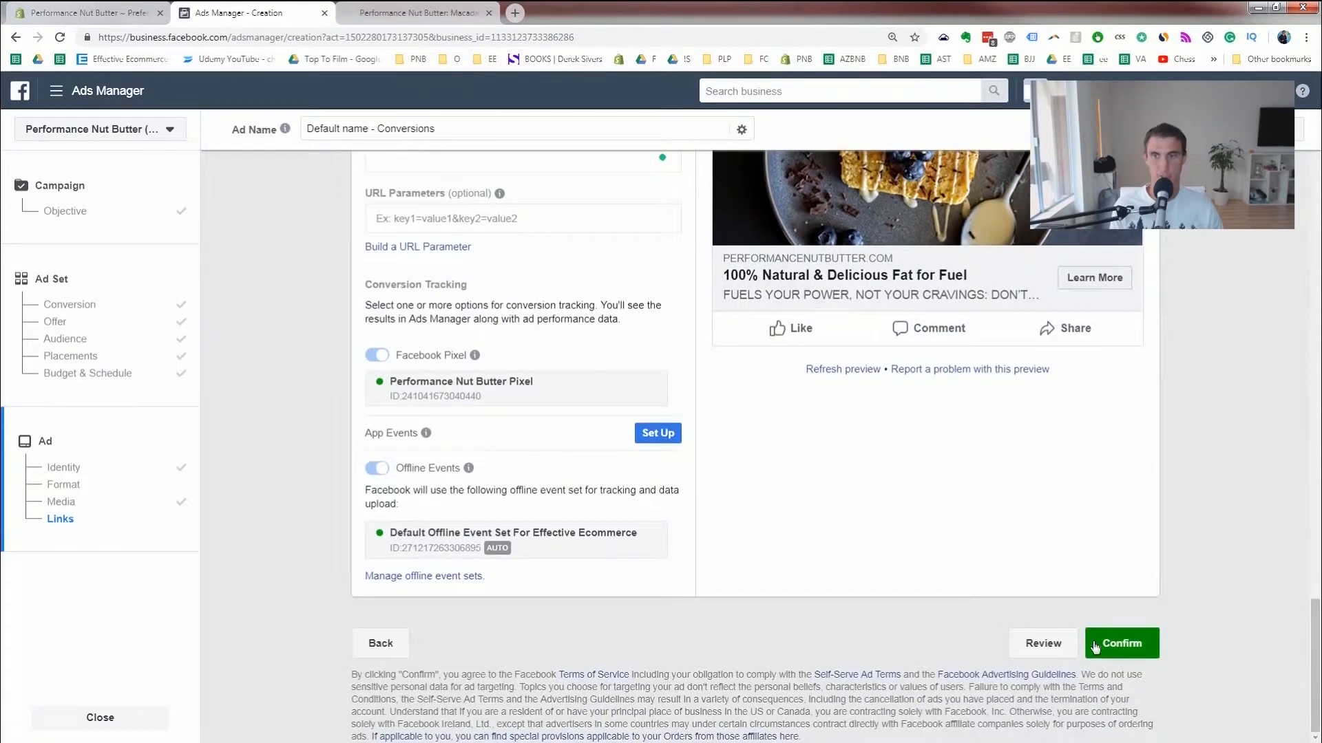
pyautogui.click(1130, 644)
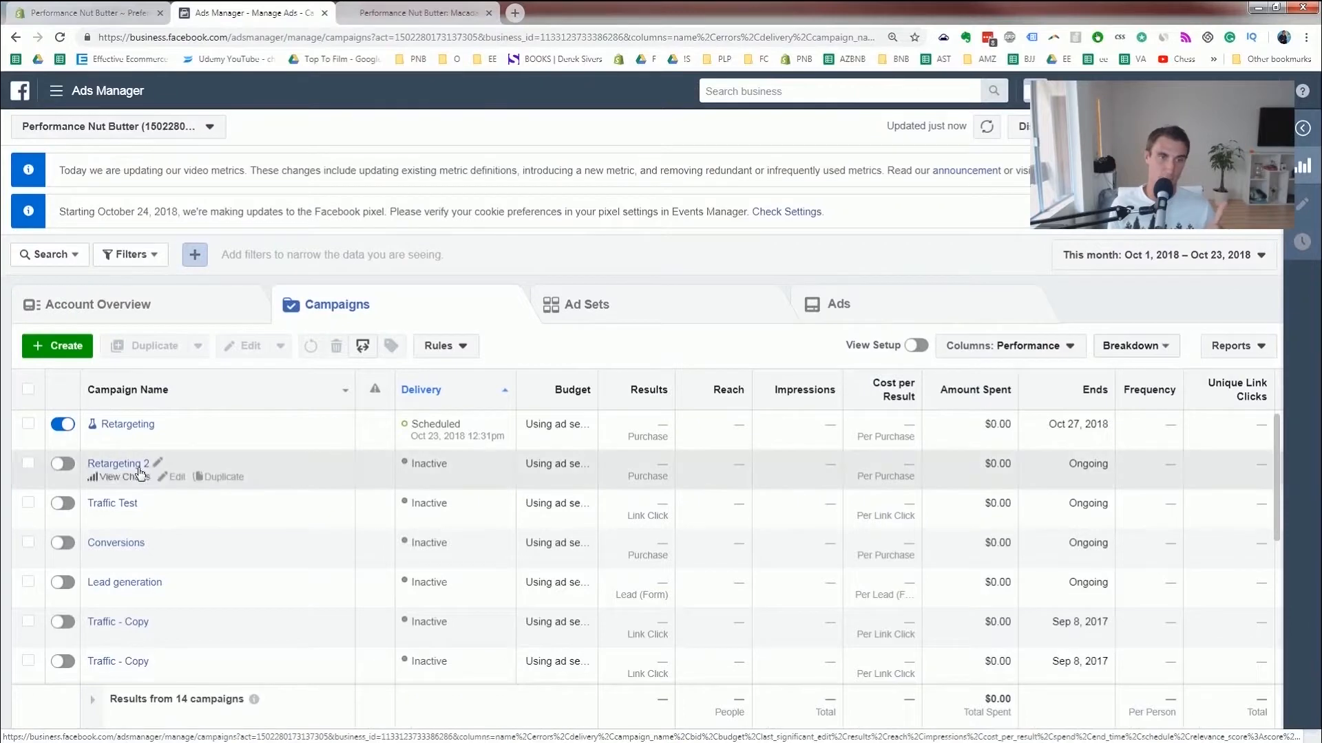
# - Open the Retargeting 2 campaign's ad set for editing and review its budget, audience and placement settings
pyautogui.click(174, 480)
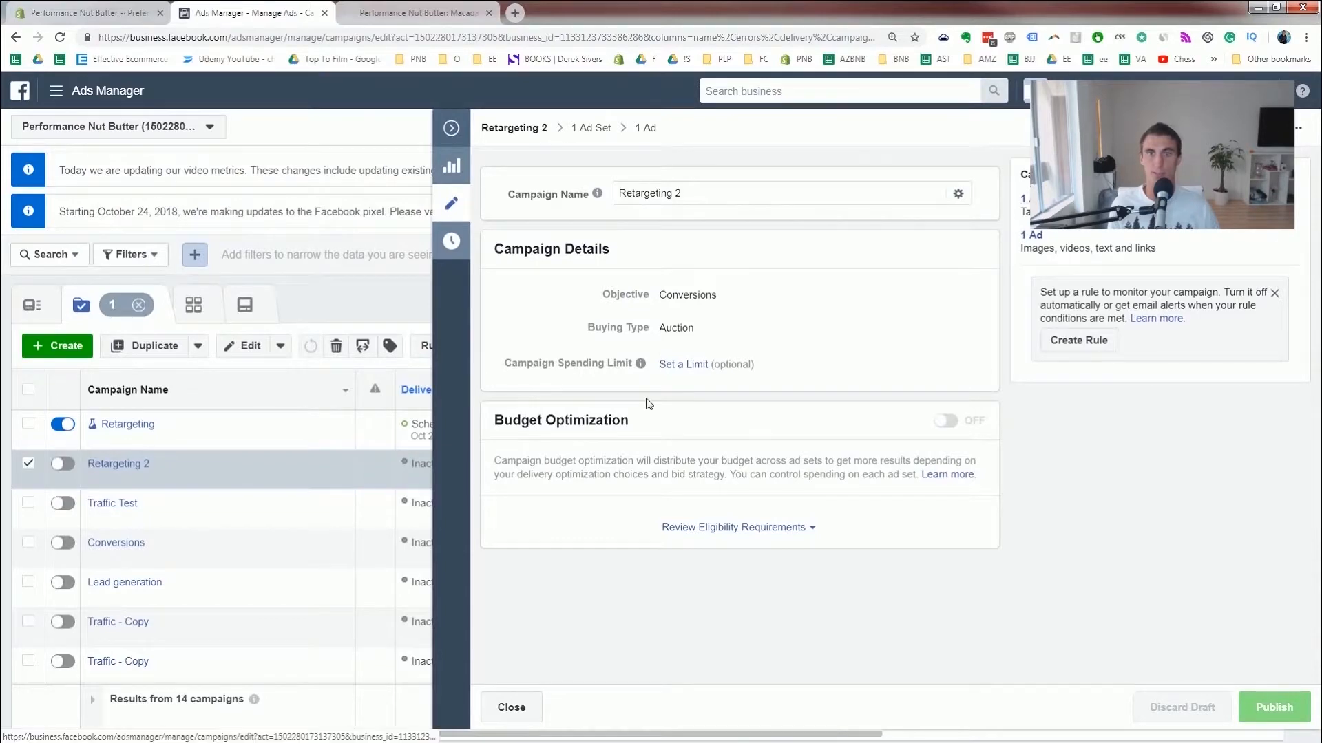
pyautogui.click(1038, 199)
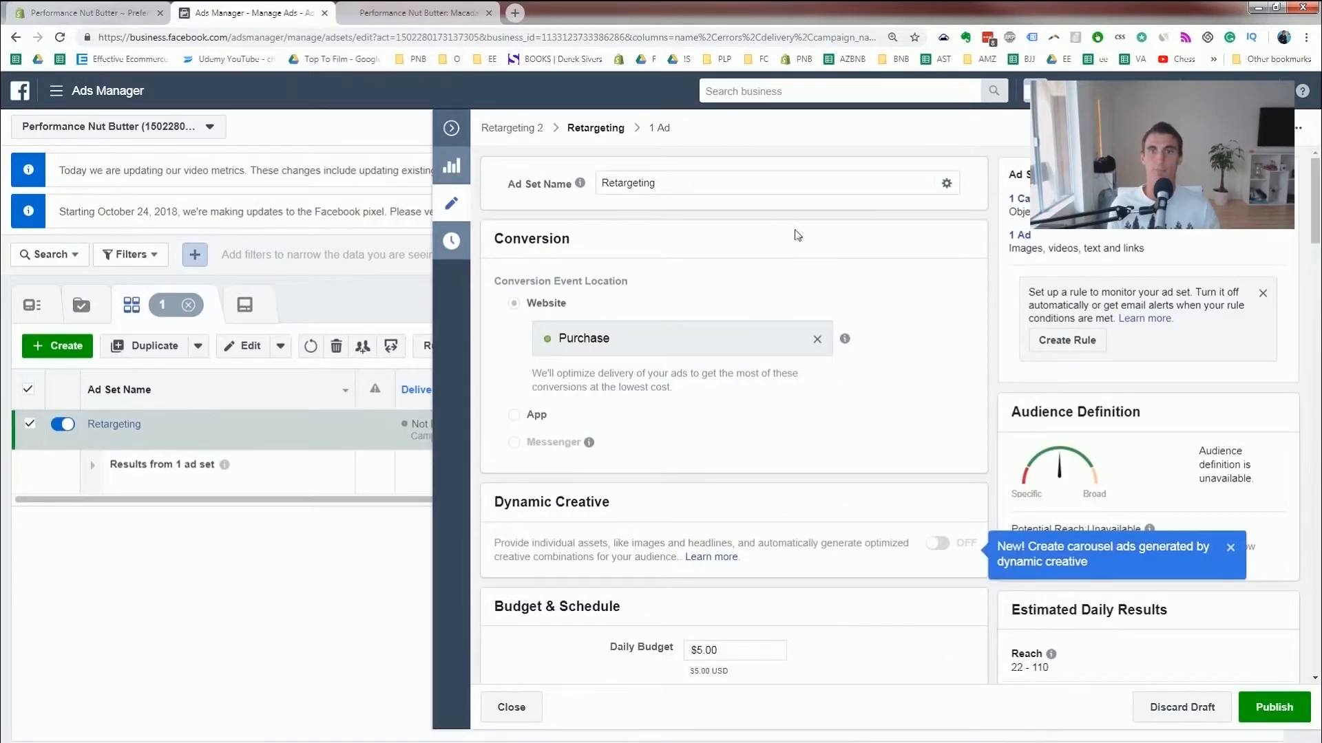
pyautogui.scroll(-15, 764, 221)
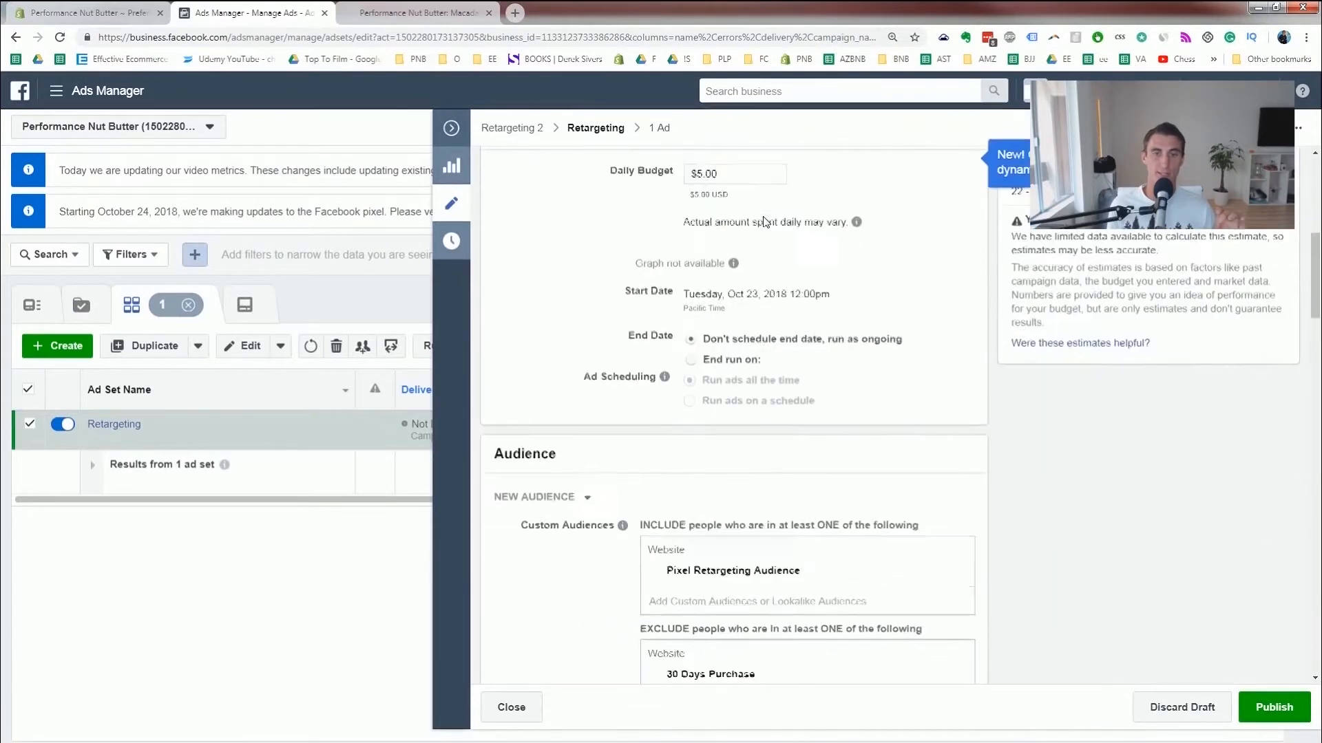
pyautogui.scroll(-10, 764, 221)
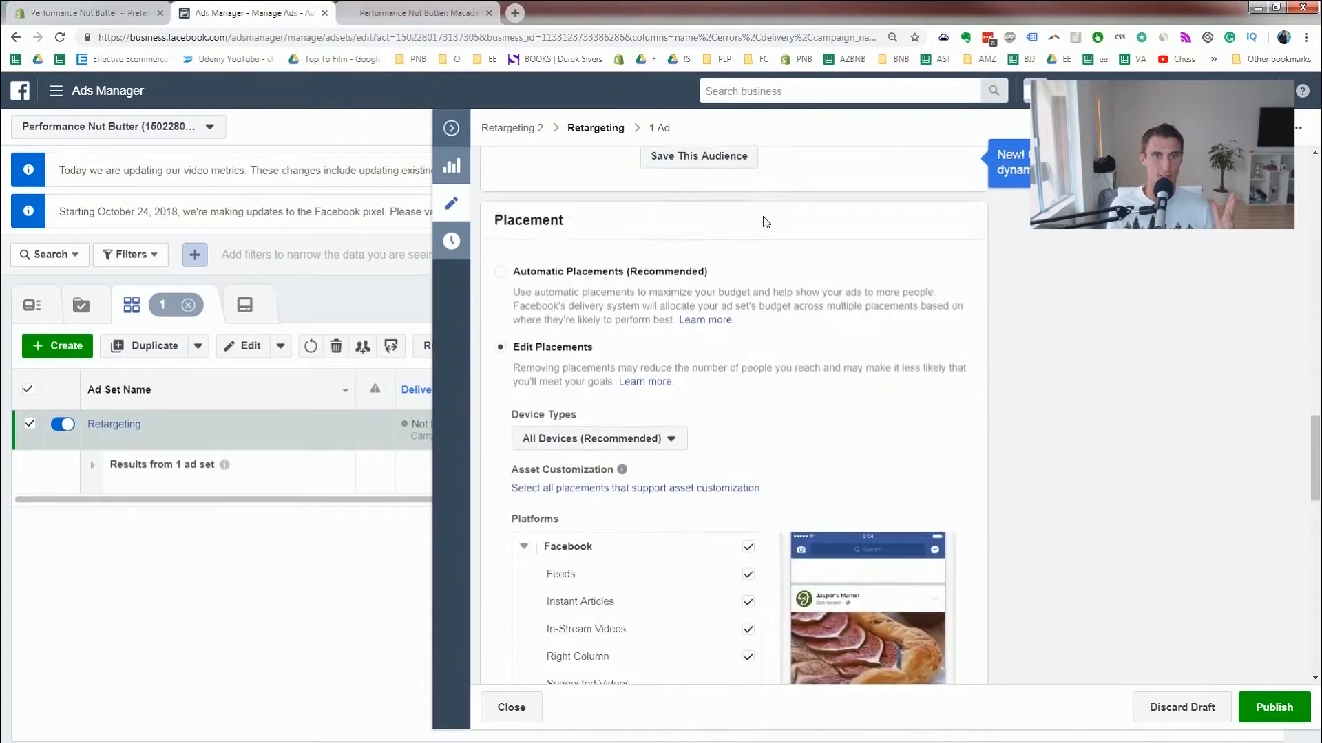
pyautogui.scroll(4, 537, 262)
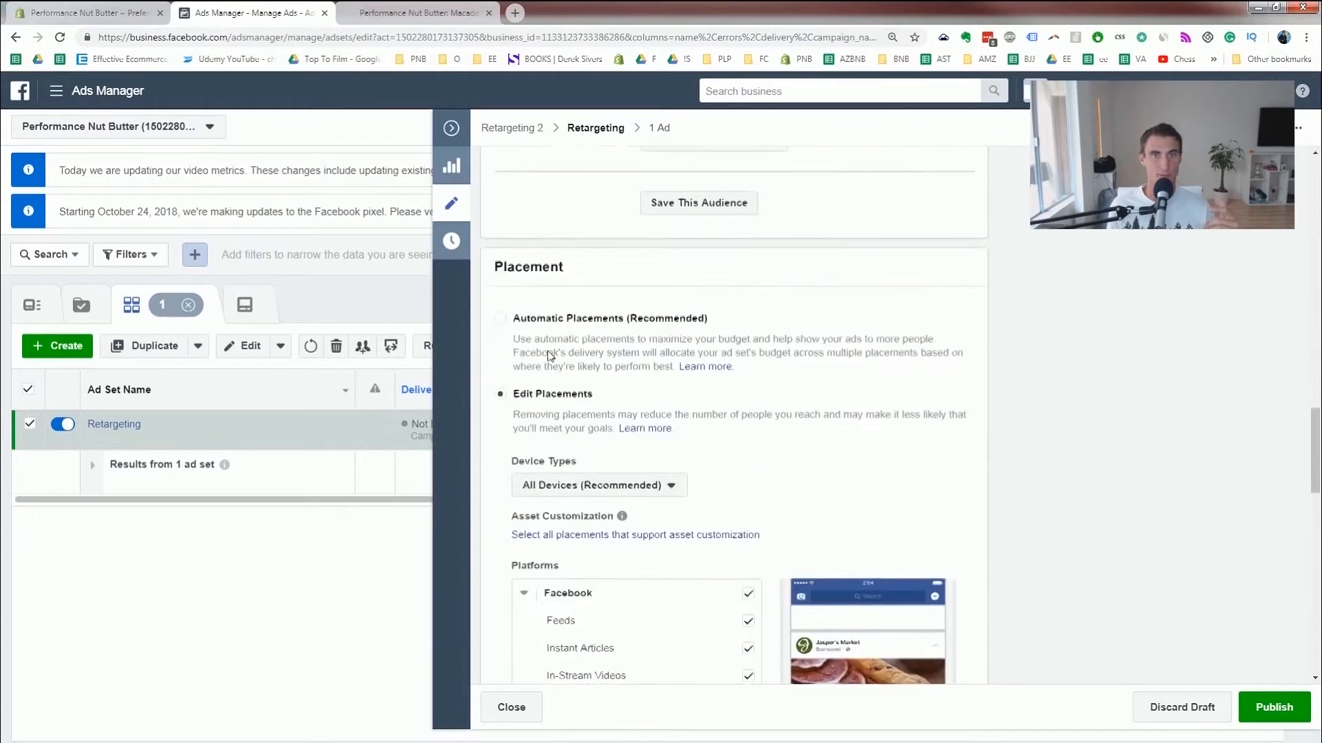
# - Compare automatic placements with manually edited placements for the ad set and examine the list of platforms, leaving Edit Placements selected
pyautogui.click(500, 331)
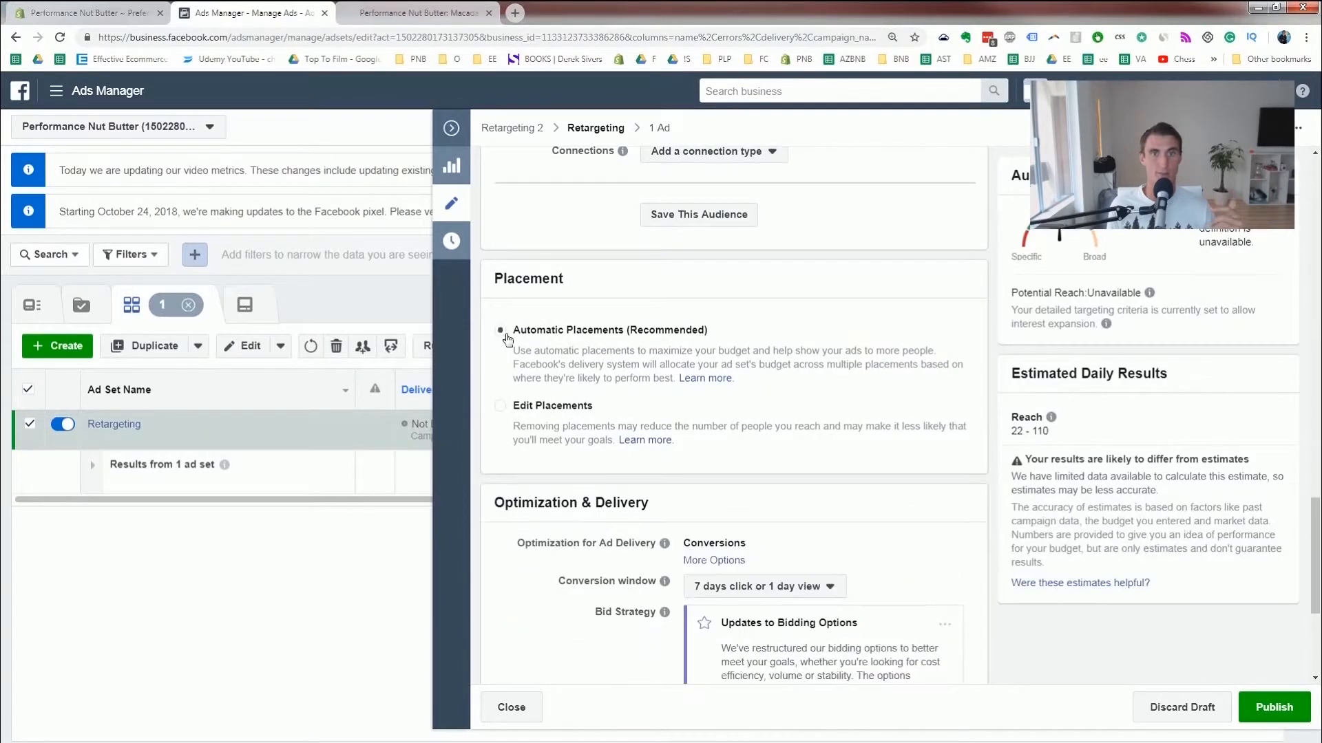
pyautogui.click(500, 408)
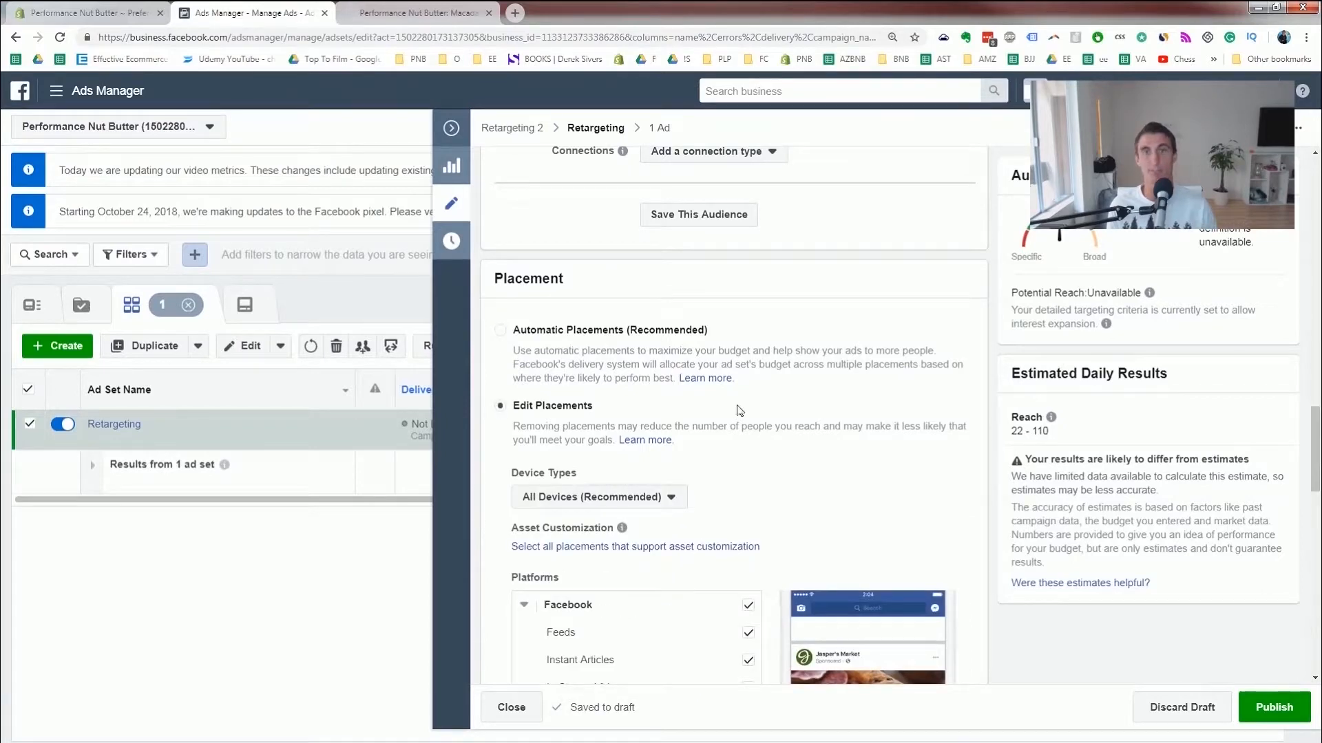
pyautogui.scroll(-5, 688, 396)
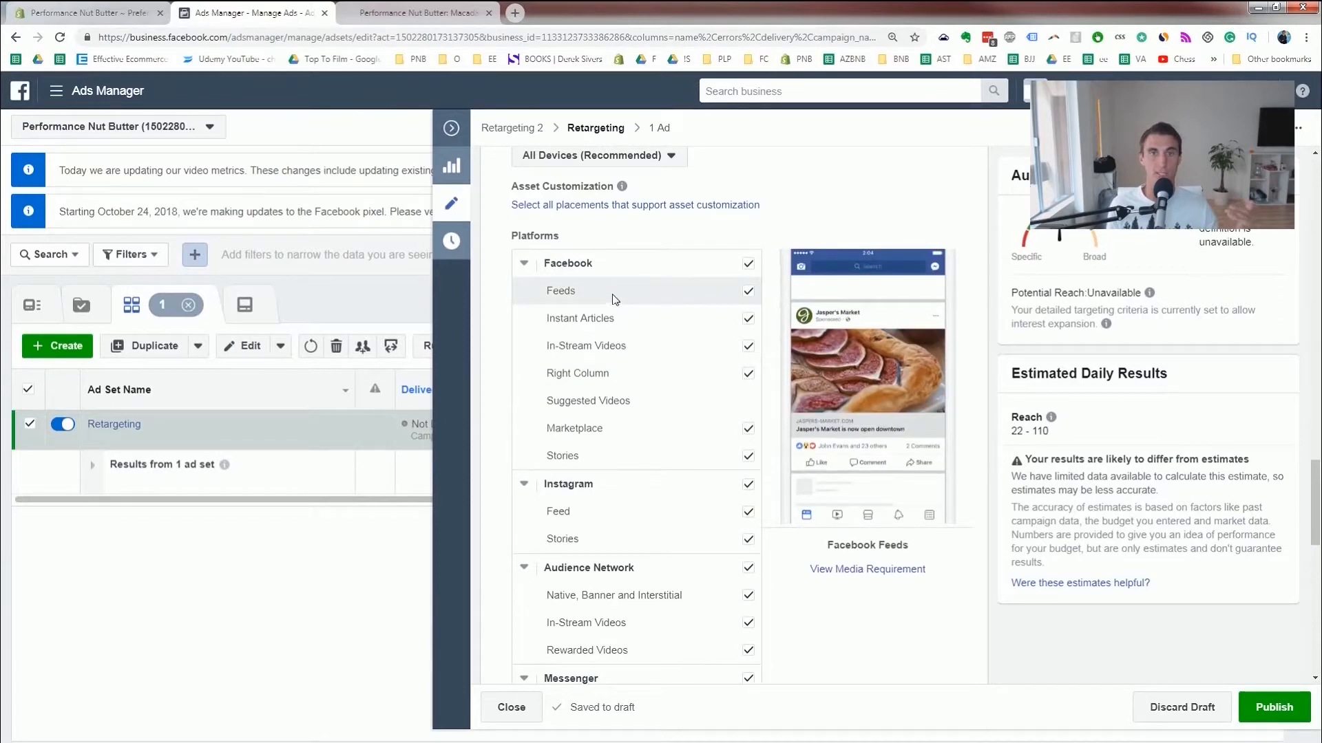
pyautogui.scroll(2, 688, 385)
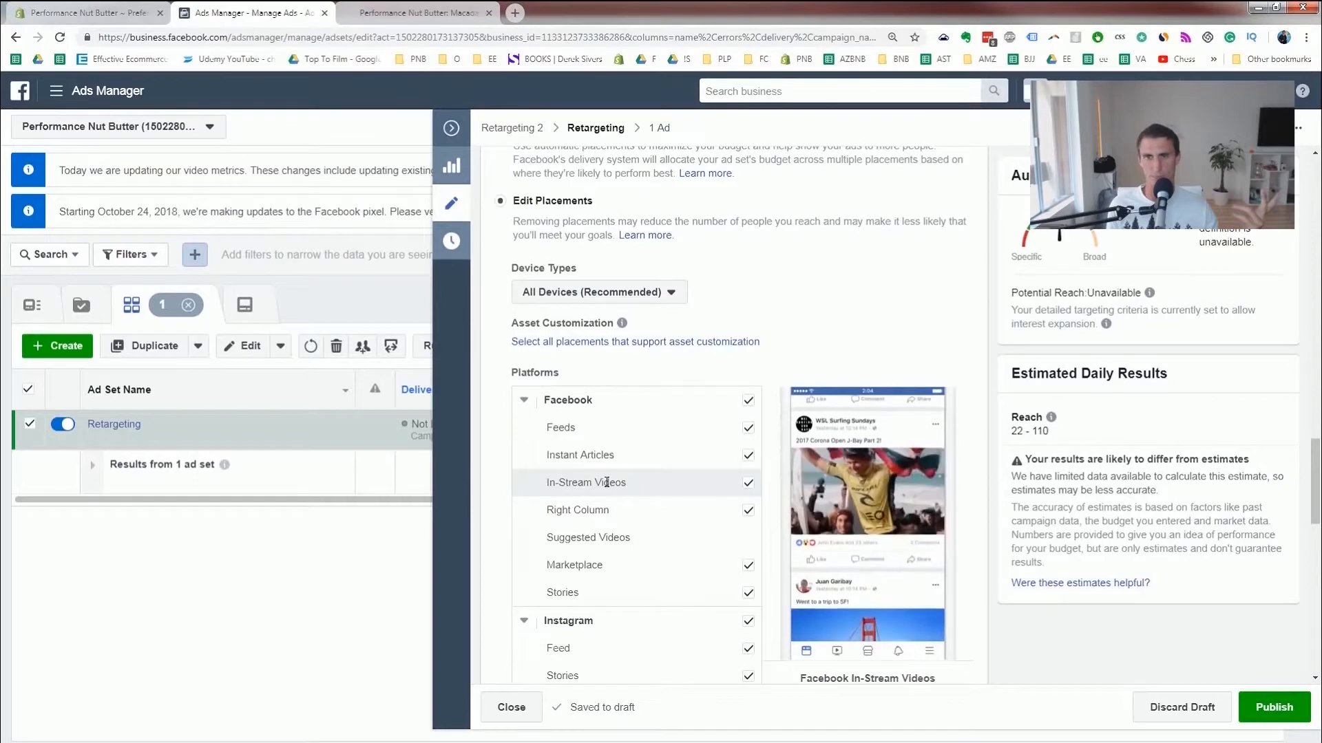
pyautogui.scroll(-3, 606, 483)
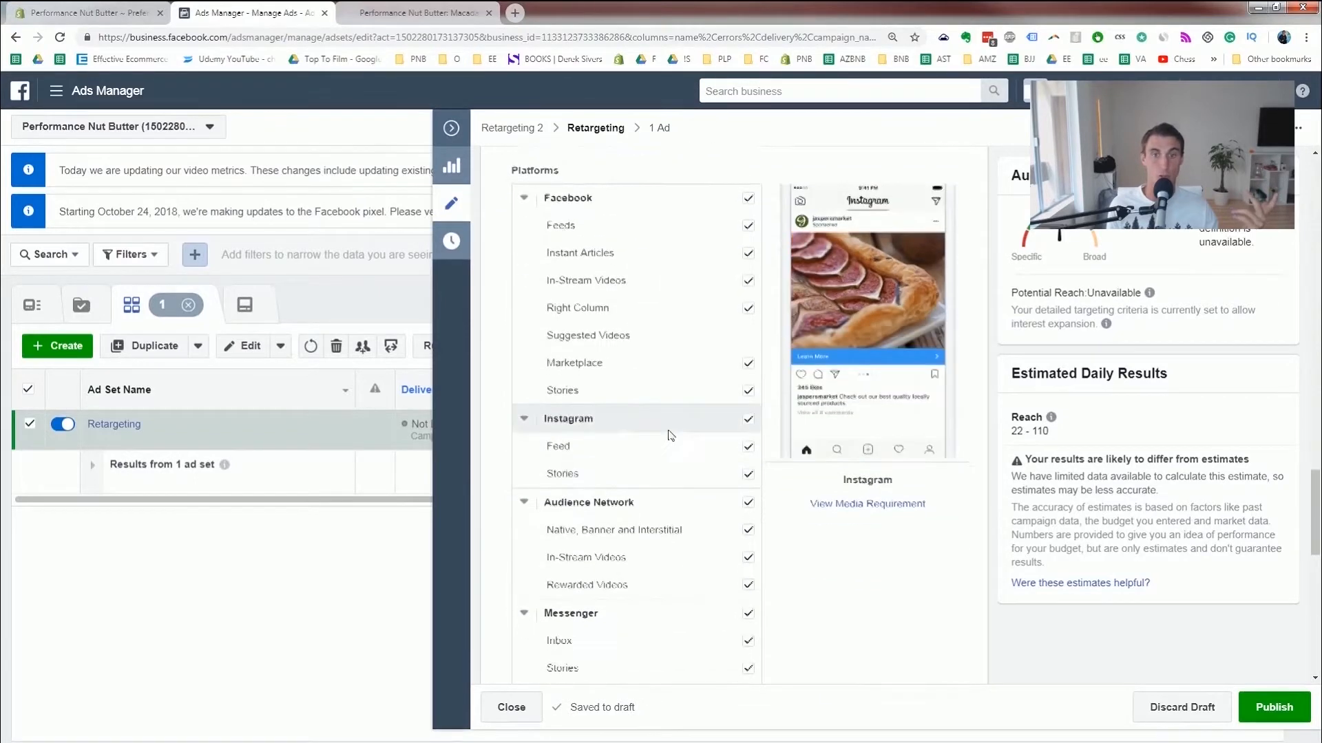
# - Exclude the whole Audience Network and Instagram Stories from the ad set's placements, keeping Instagram Feed
pyautogui.click(748, 416)
pyautogui.click(748, 422)
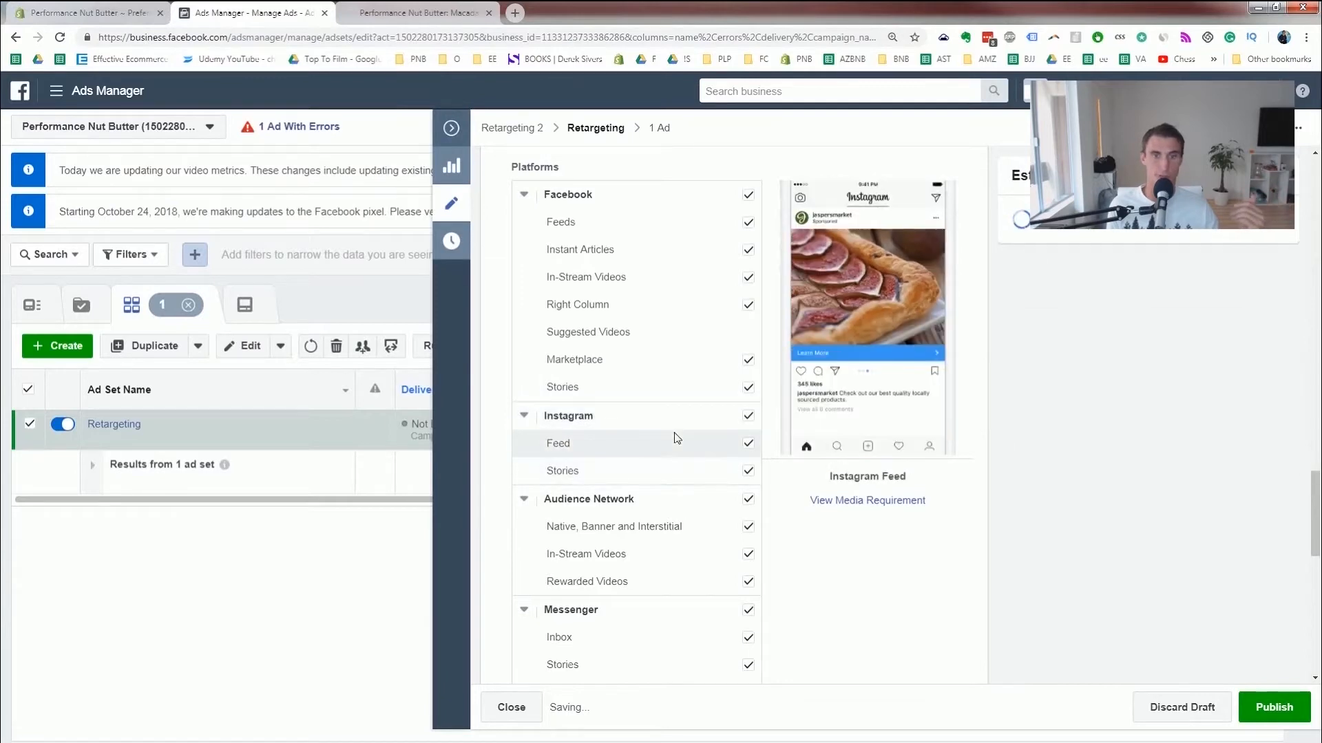
pyautogui.scroll(-3, 661, 438)
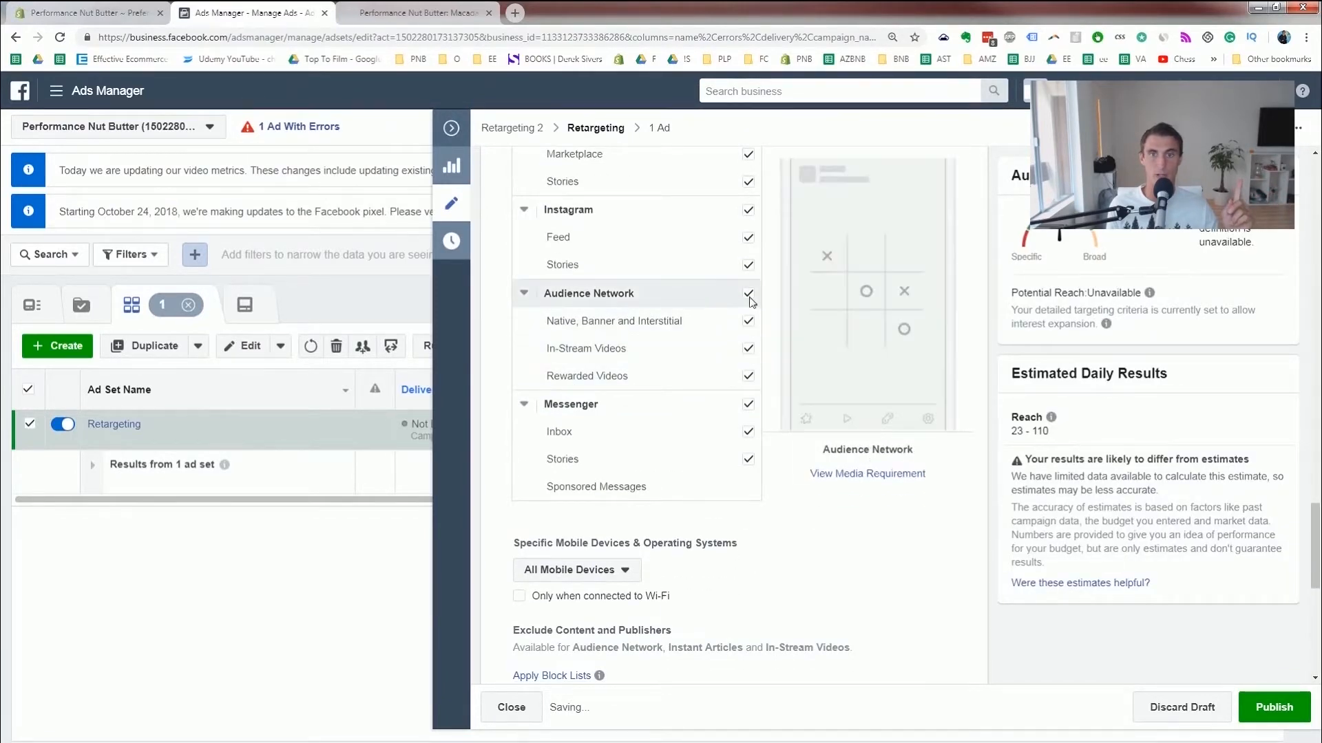
pyautogui.click(746, 296)
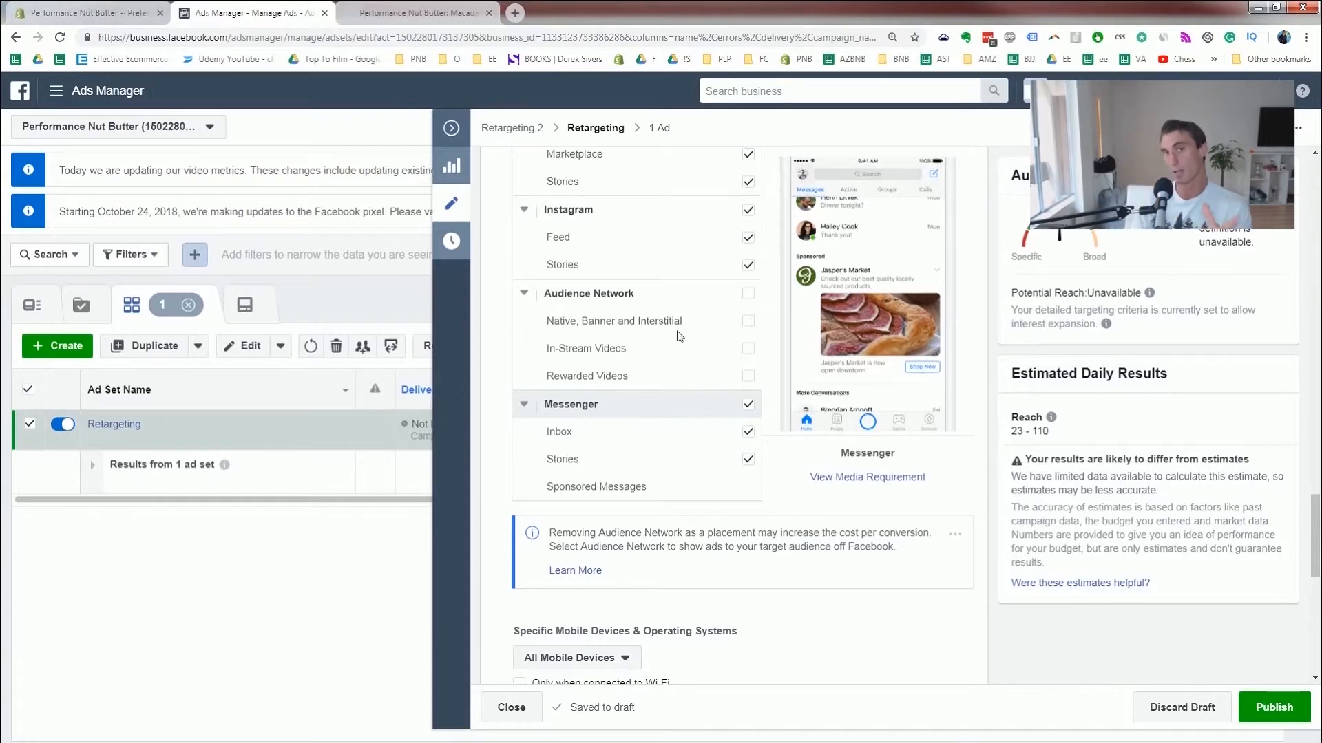
pyautogui.scroll(2, 630, 406)
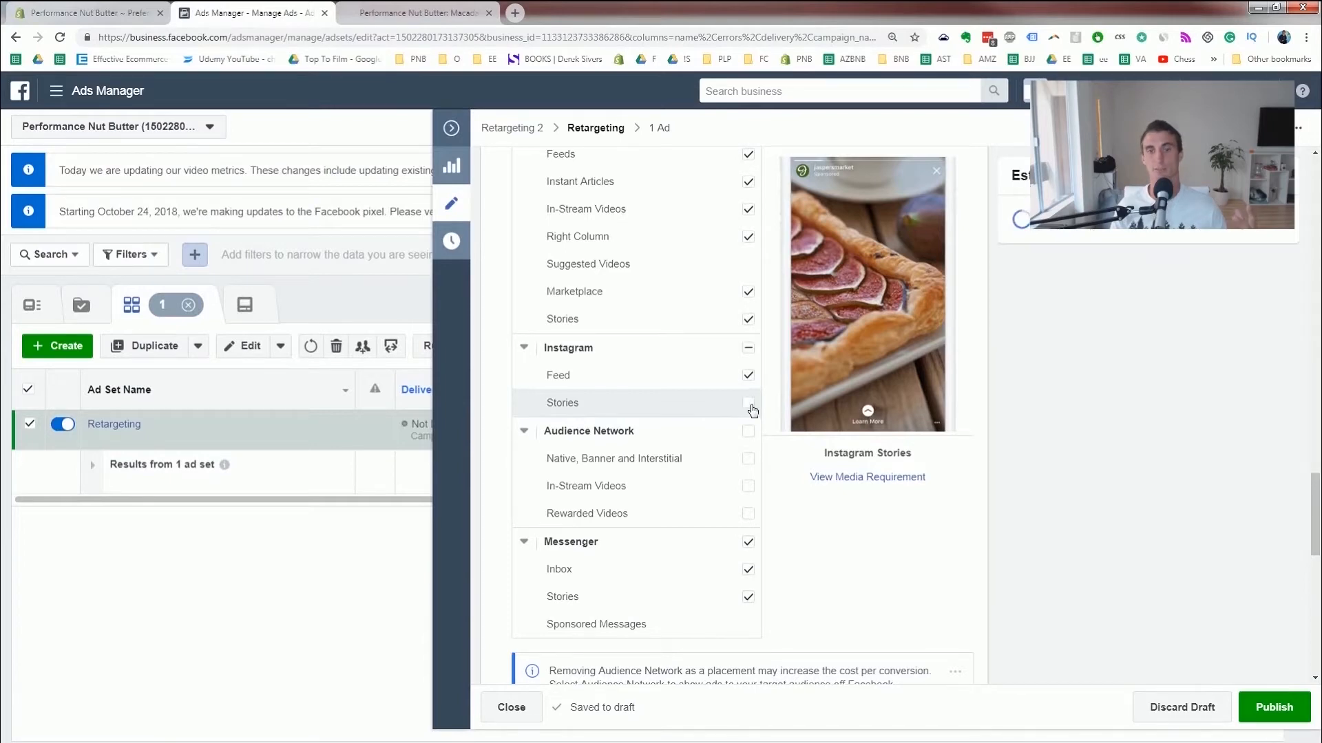
pyautogui.click(750, 404)
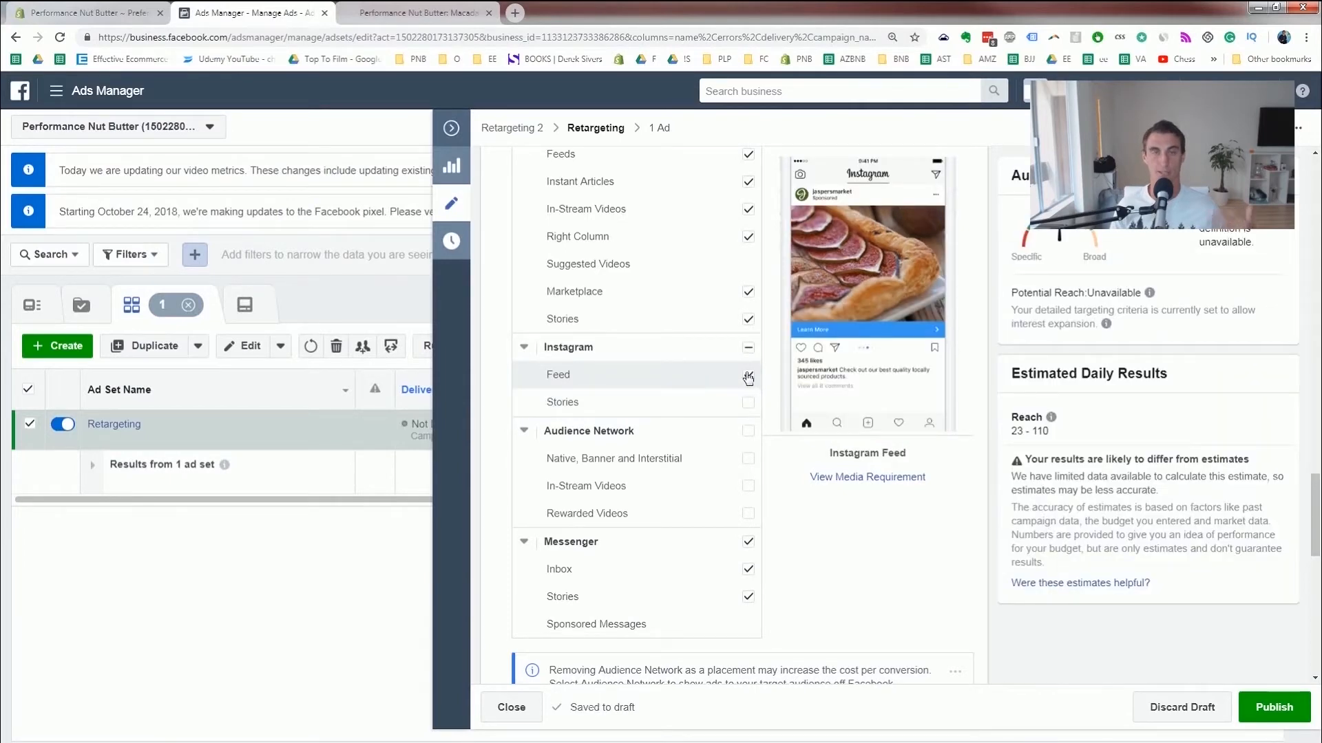
# - Exclude Marketplace, Stories and In-Stream Videos from the Facebook placements and publish the ad set
pyautogui.scroll(1, 682, 354)
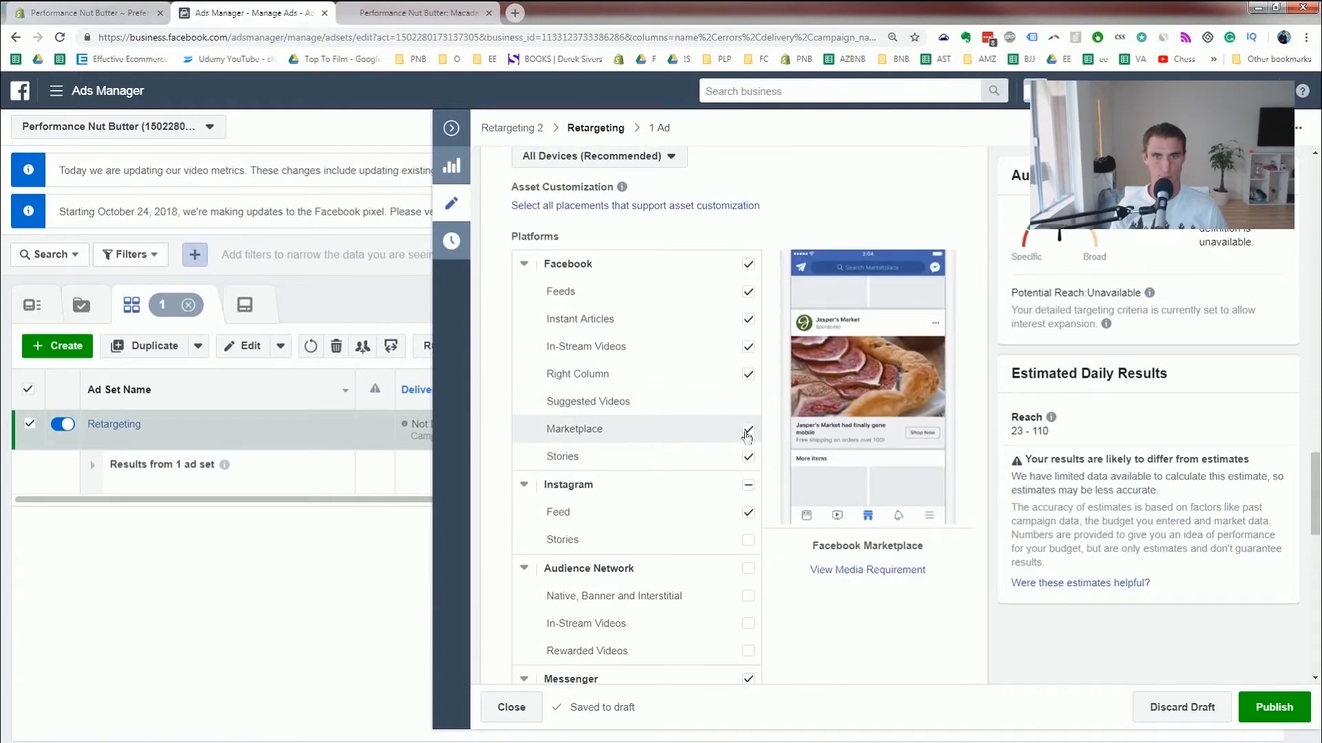
pyautogui.click(748, 430)
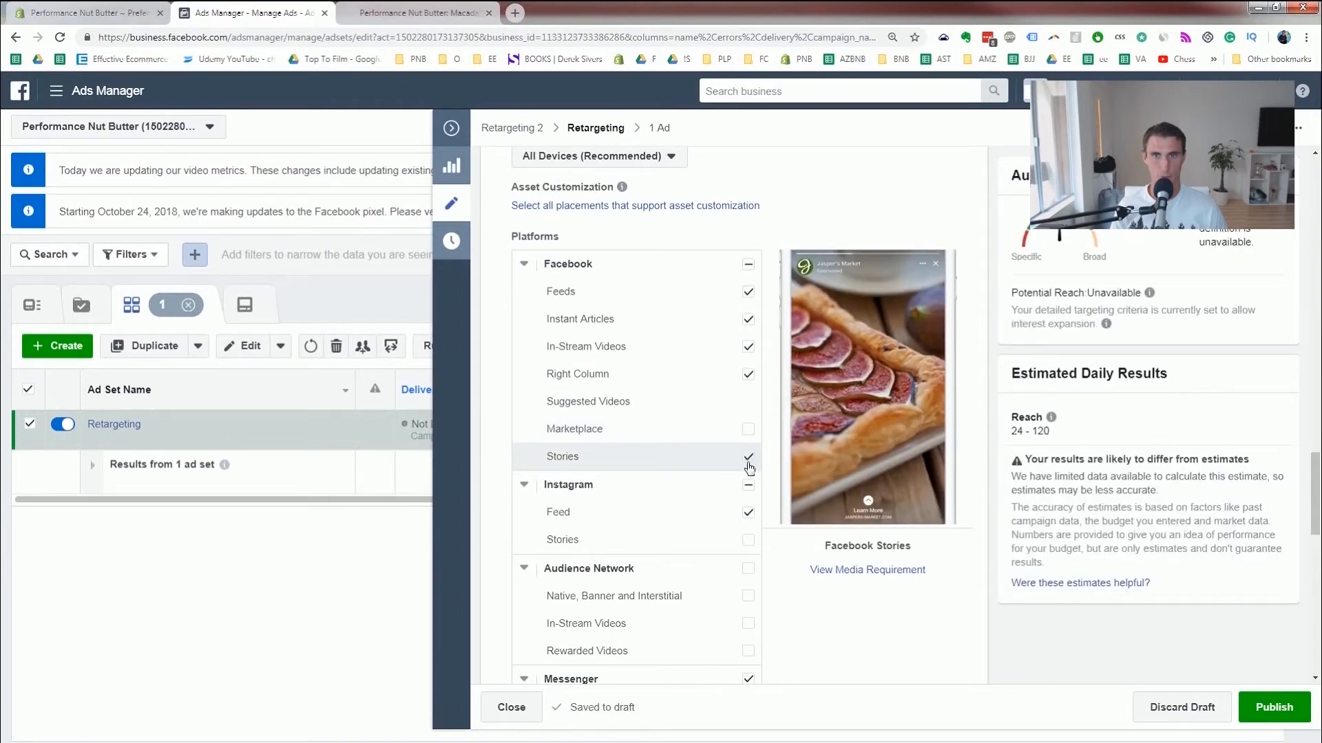
pyautogui.click(749, 456)
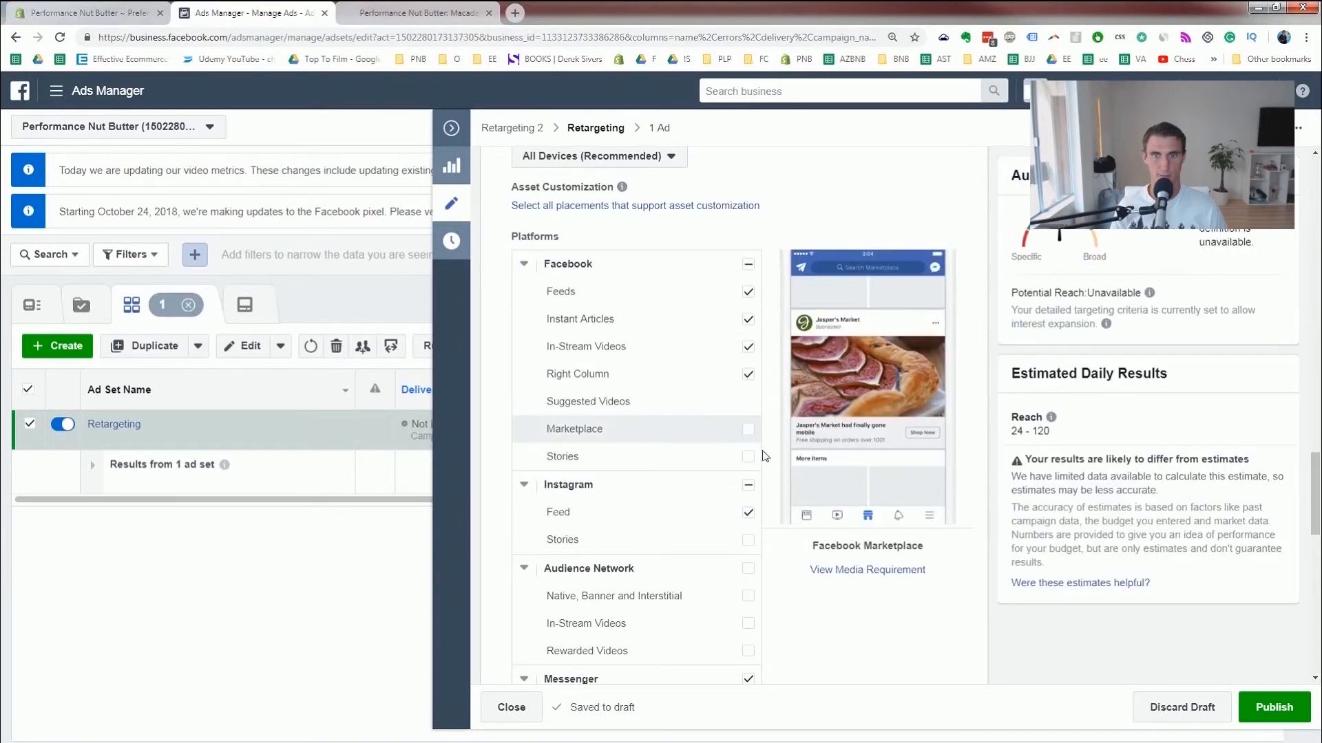
pyautogui.click(748, 350)
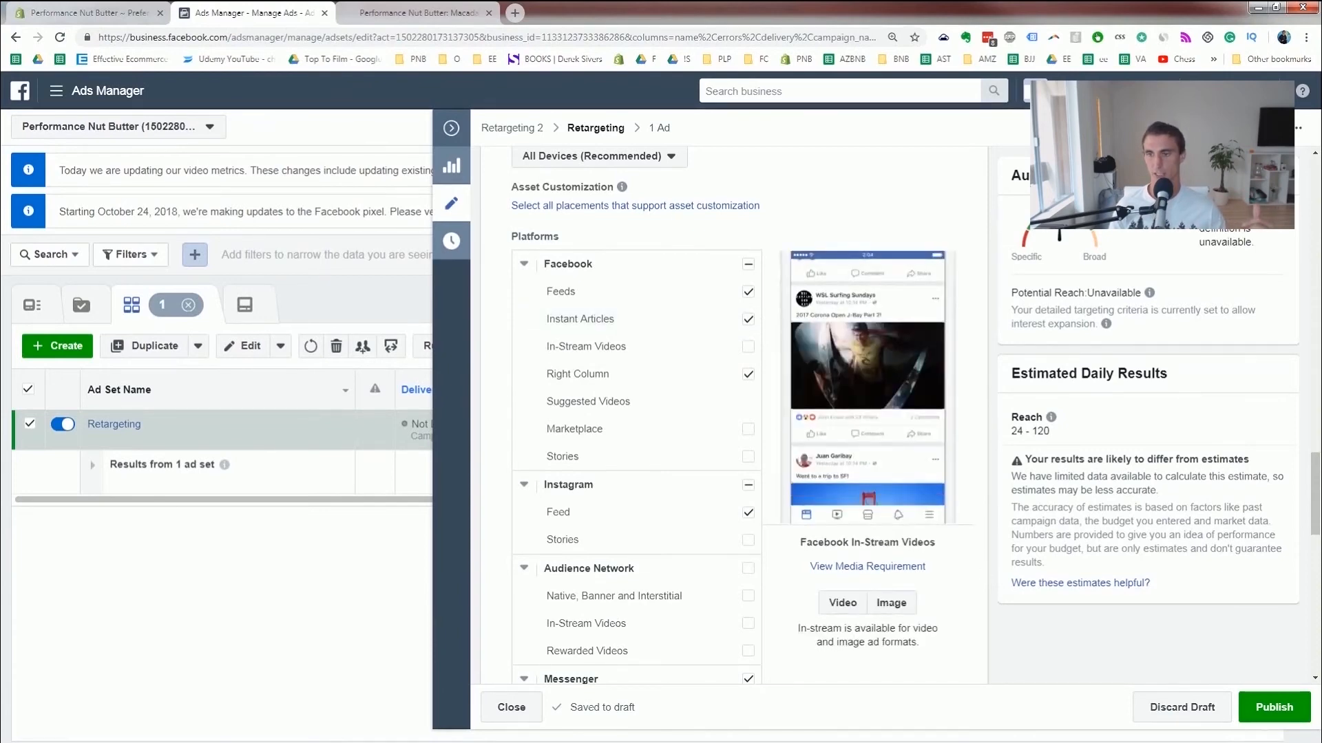
pyautogui.click(1274, 707)
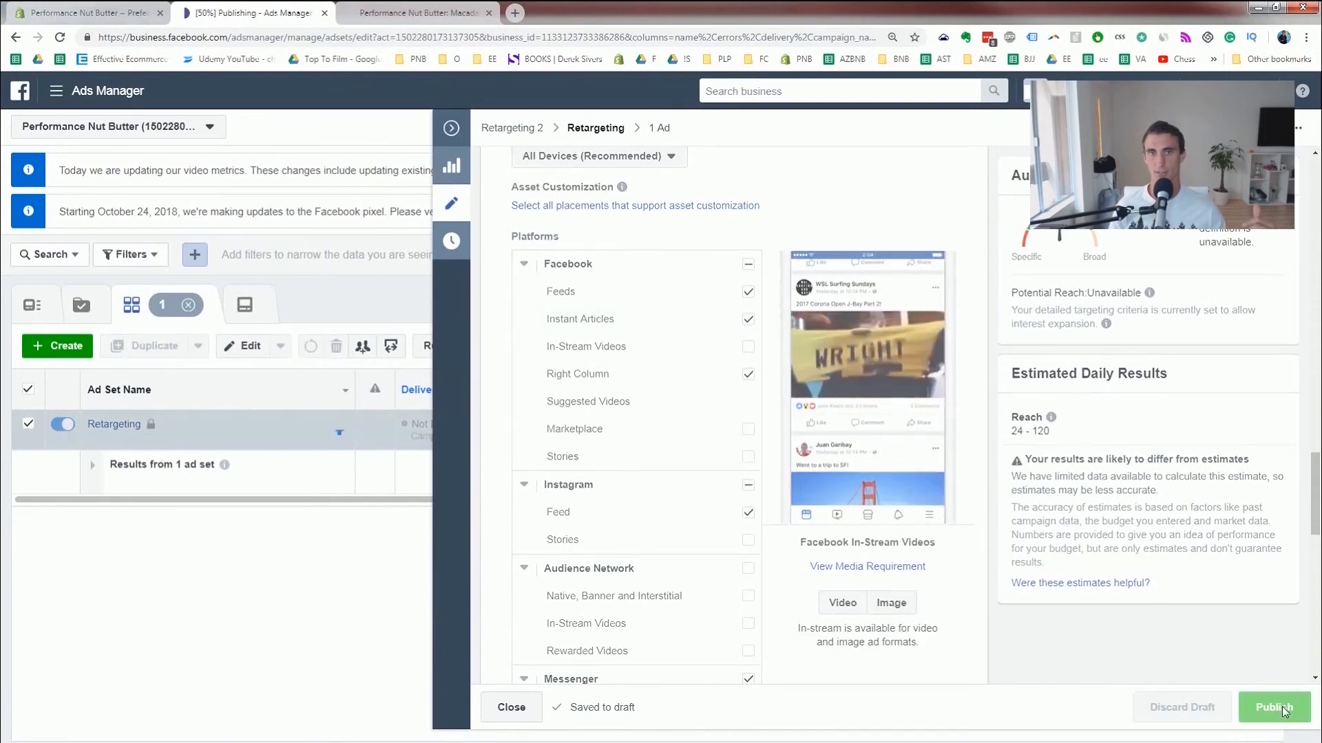